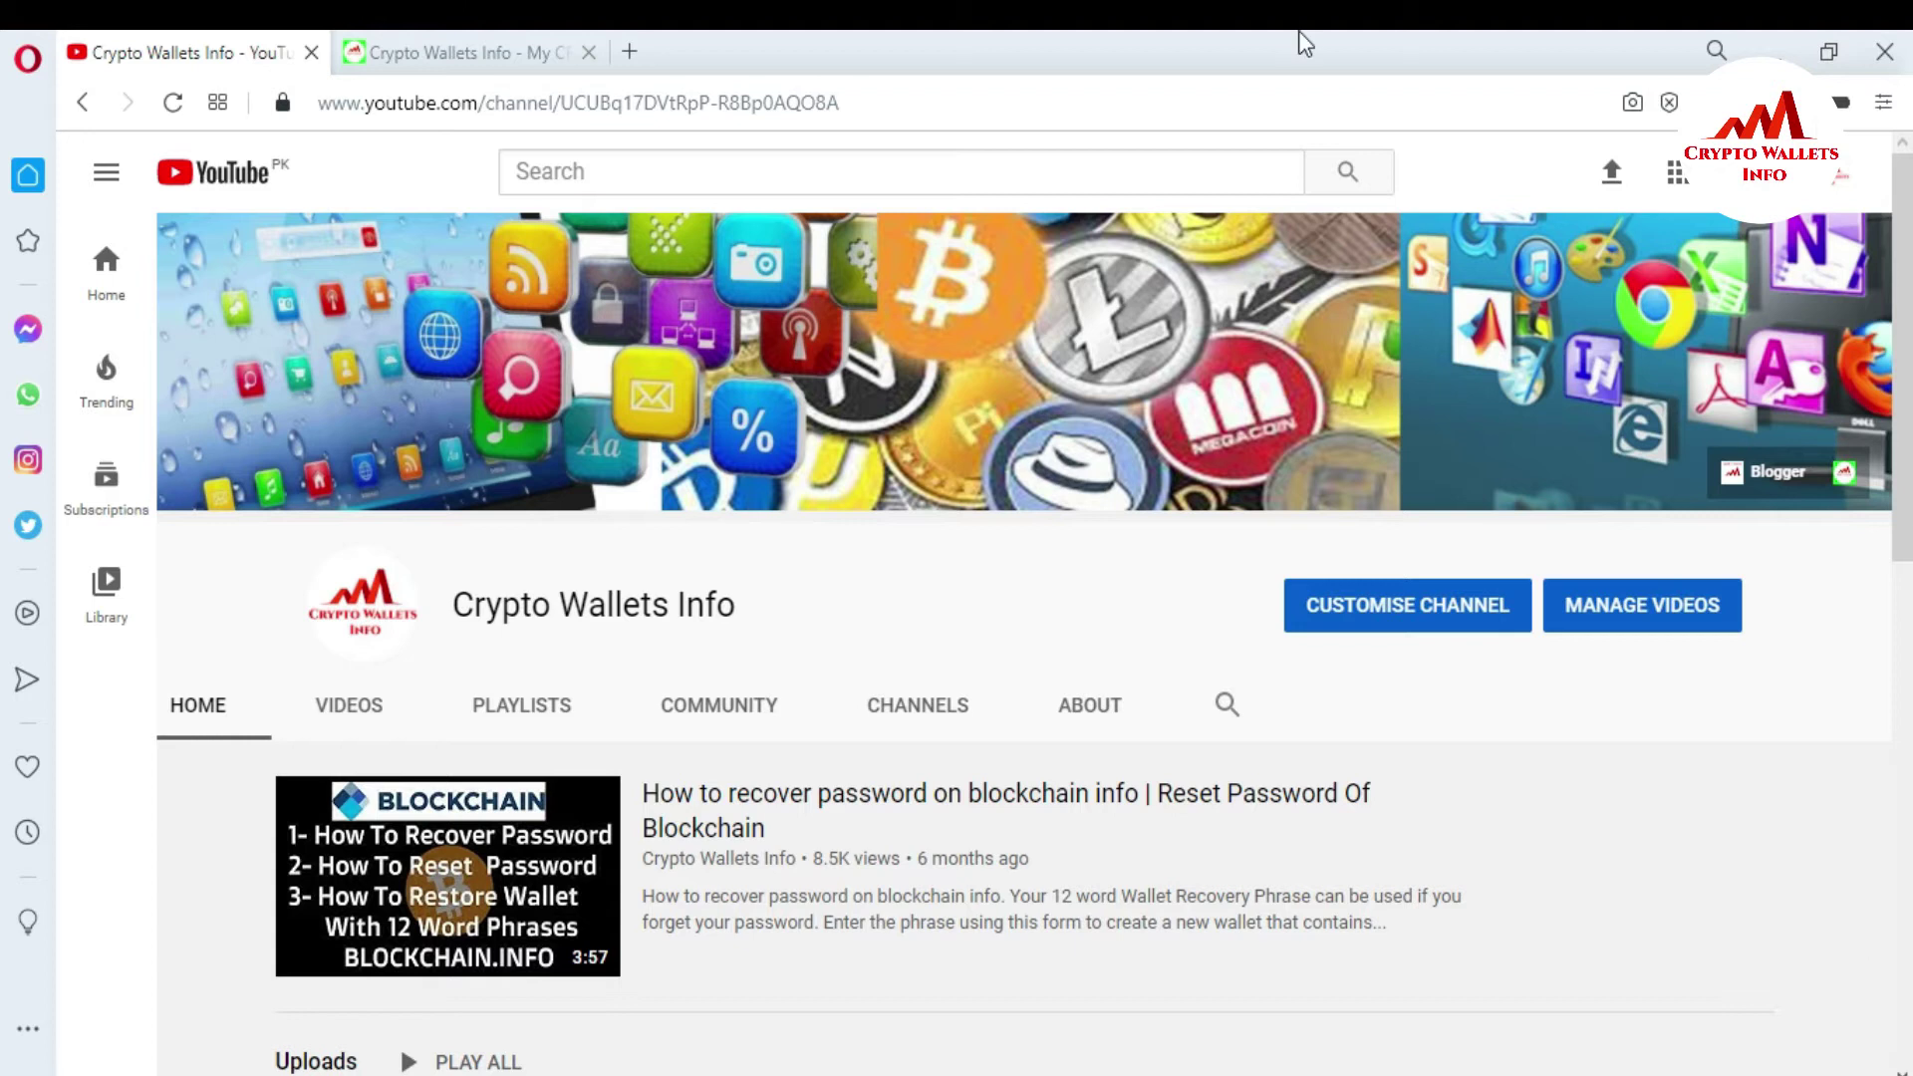
# Switch from the YouTube channel to the cryptowalletsinfo.com blog tab
pyautogui.click(390, 42)
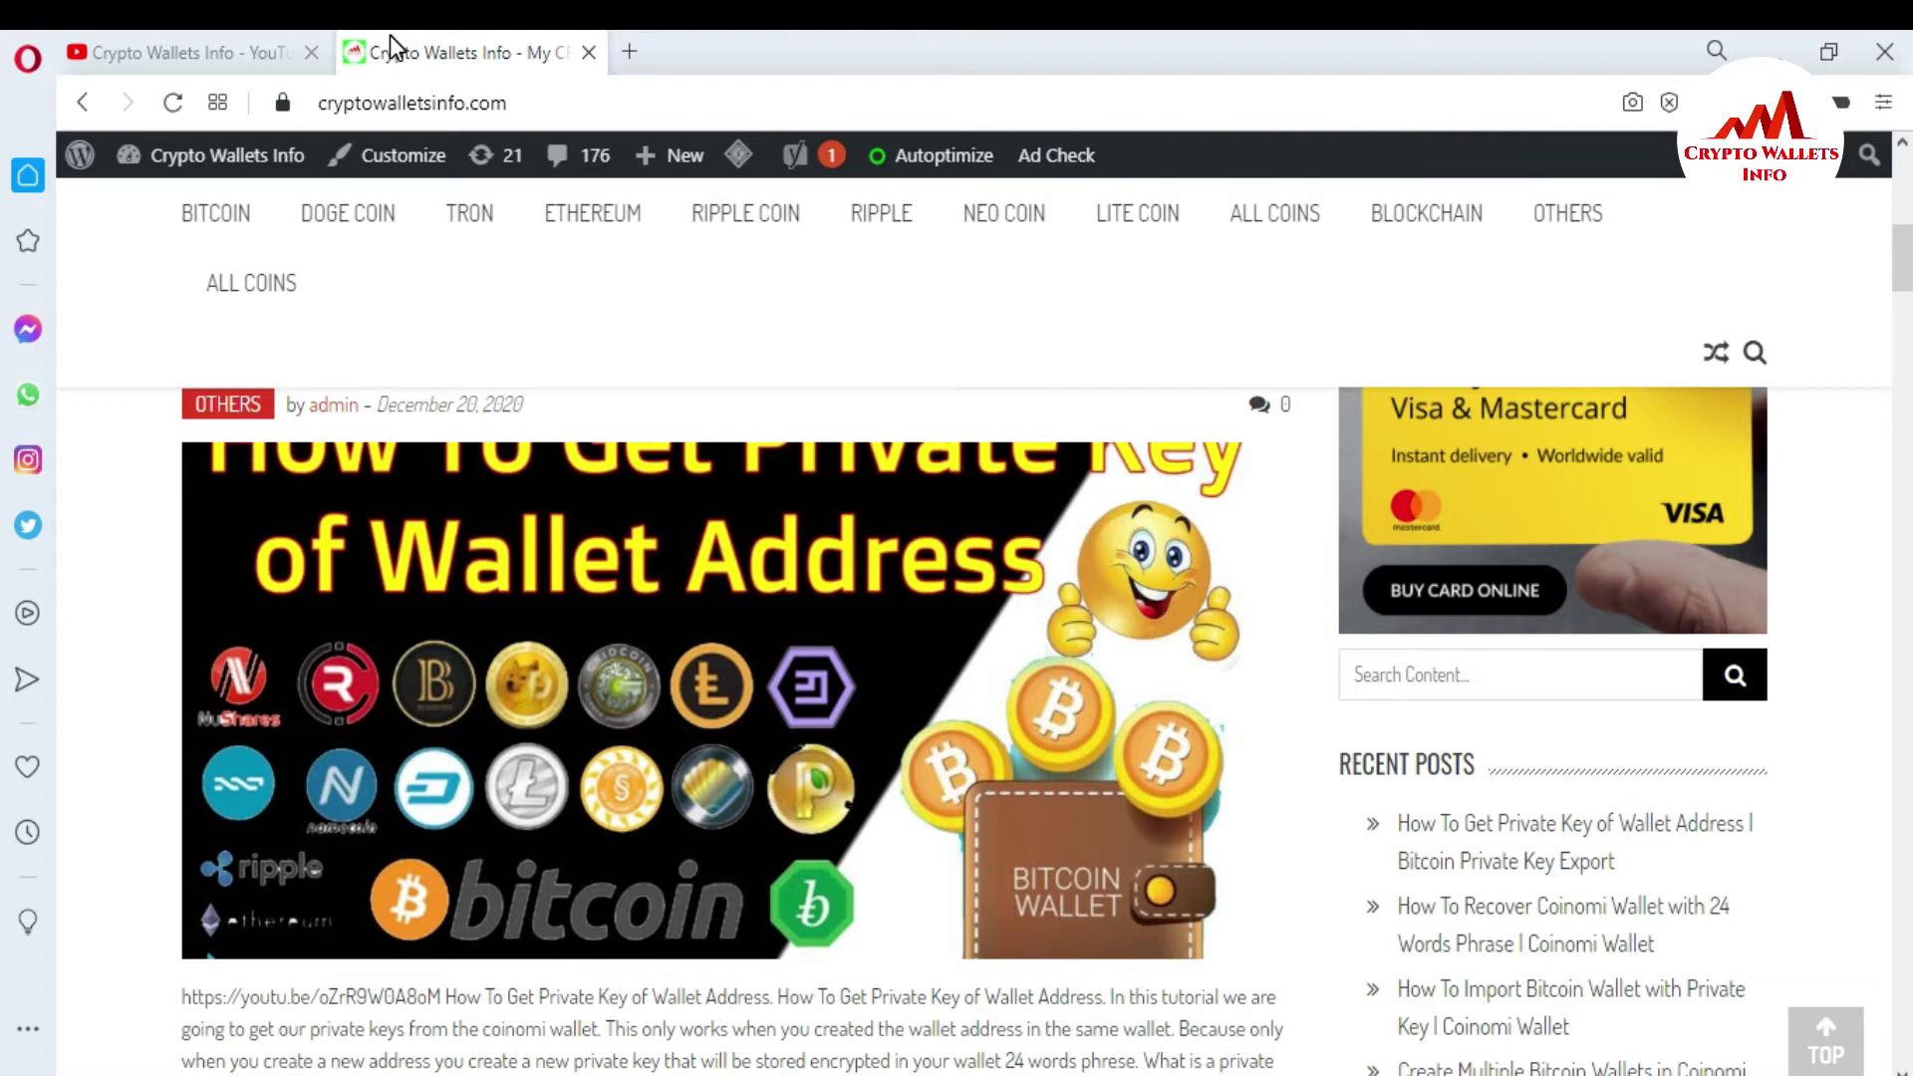
# Go back to the YouTube channel tab
pyautogui.click(185, 58)
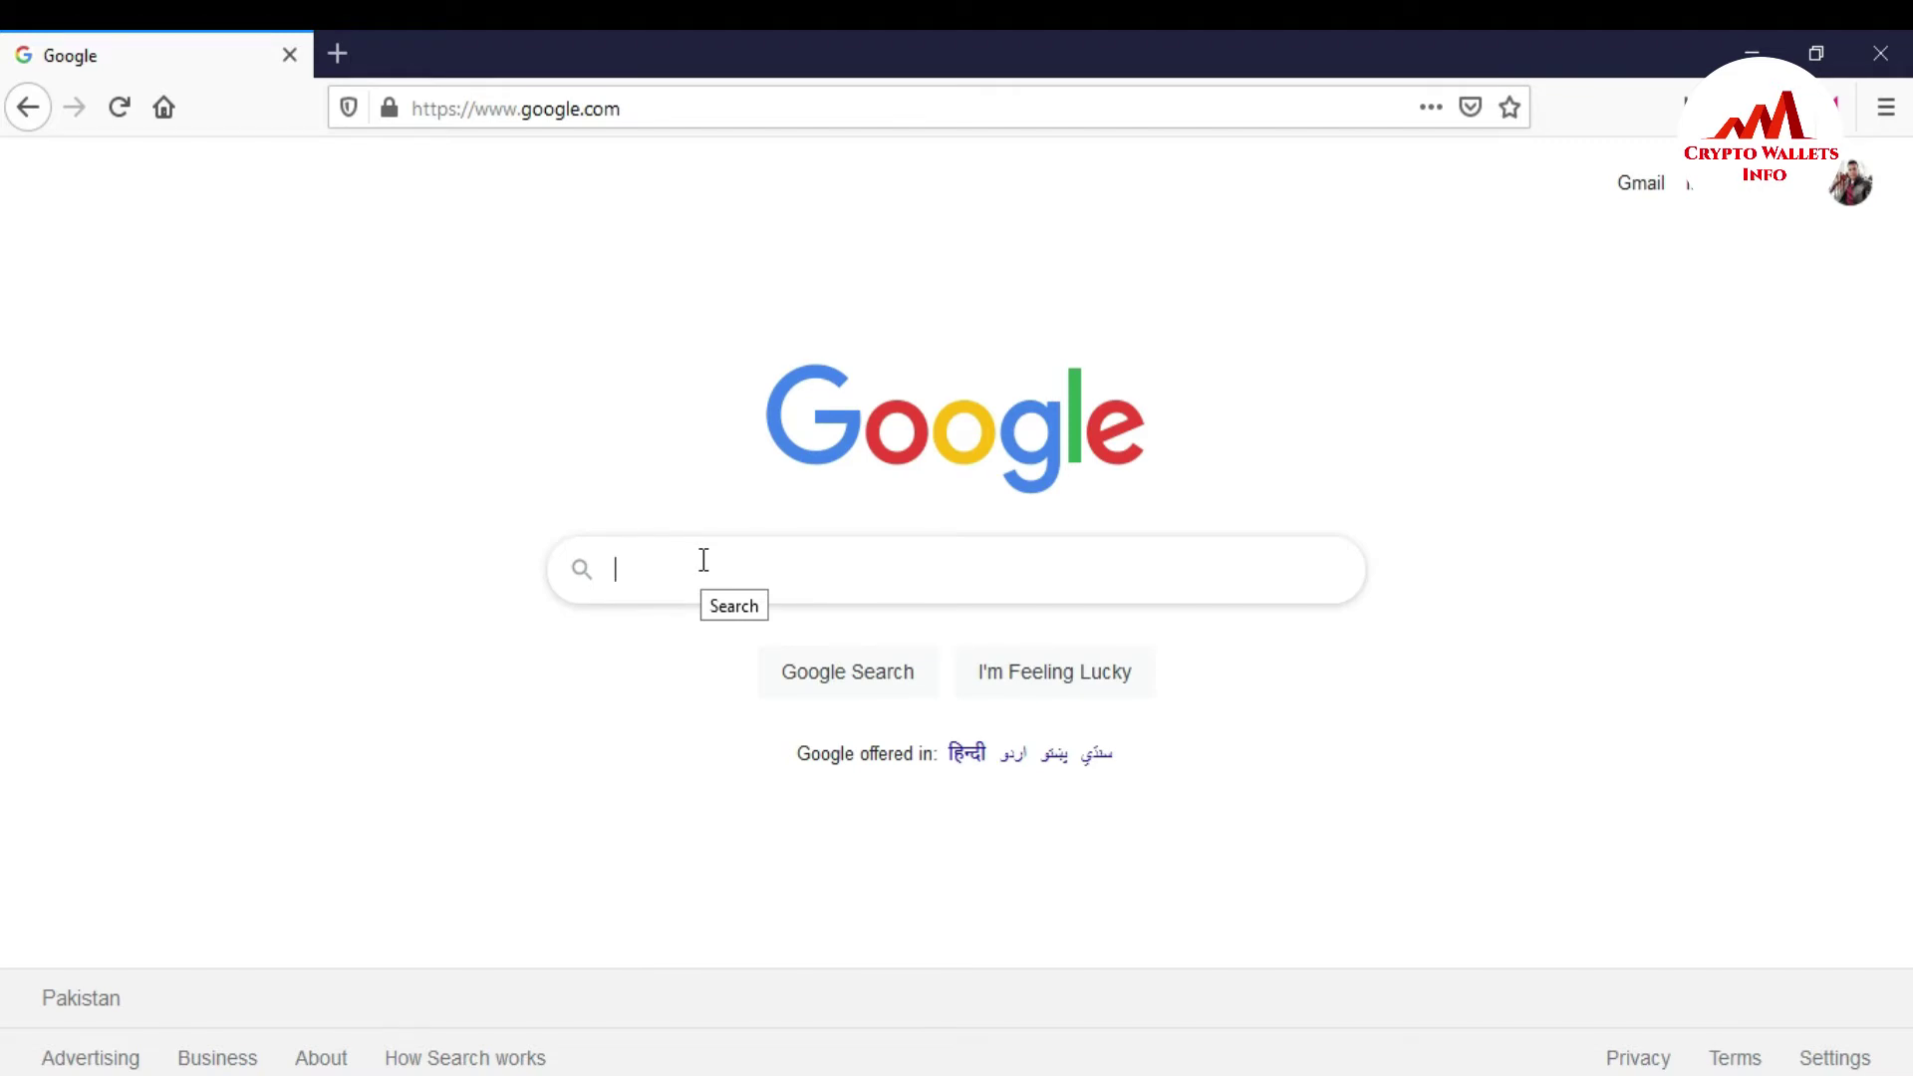
# Search Google for 'metamask extension' and open the official metamask.io result
pyautogui.write('meta')
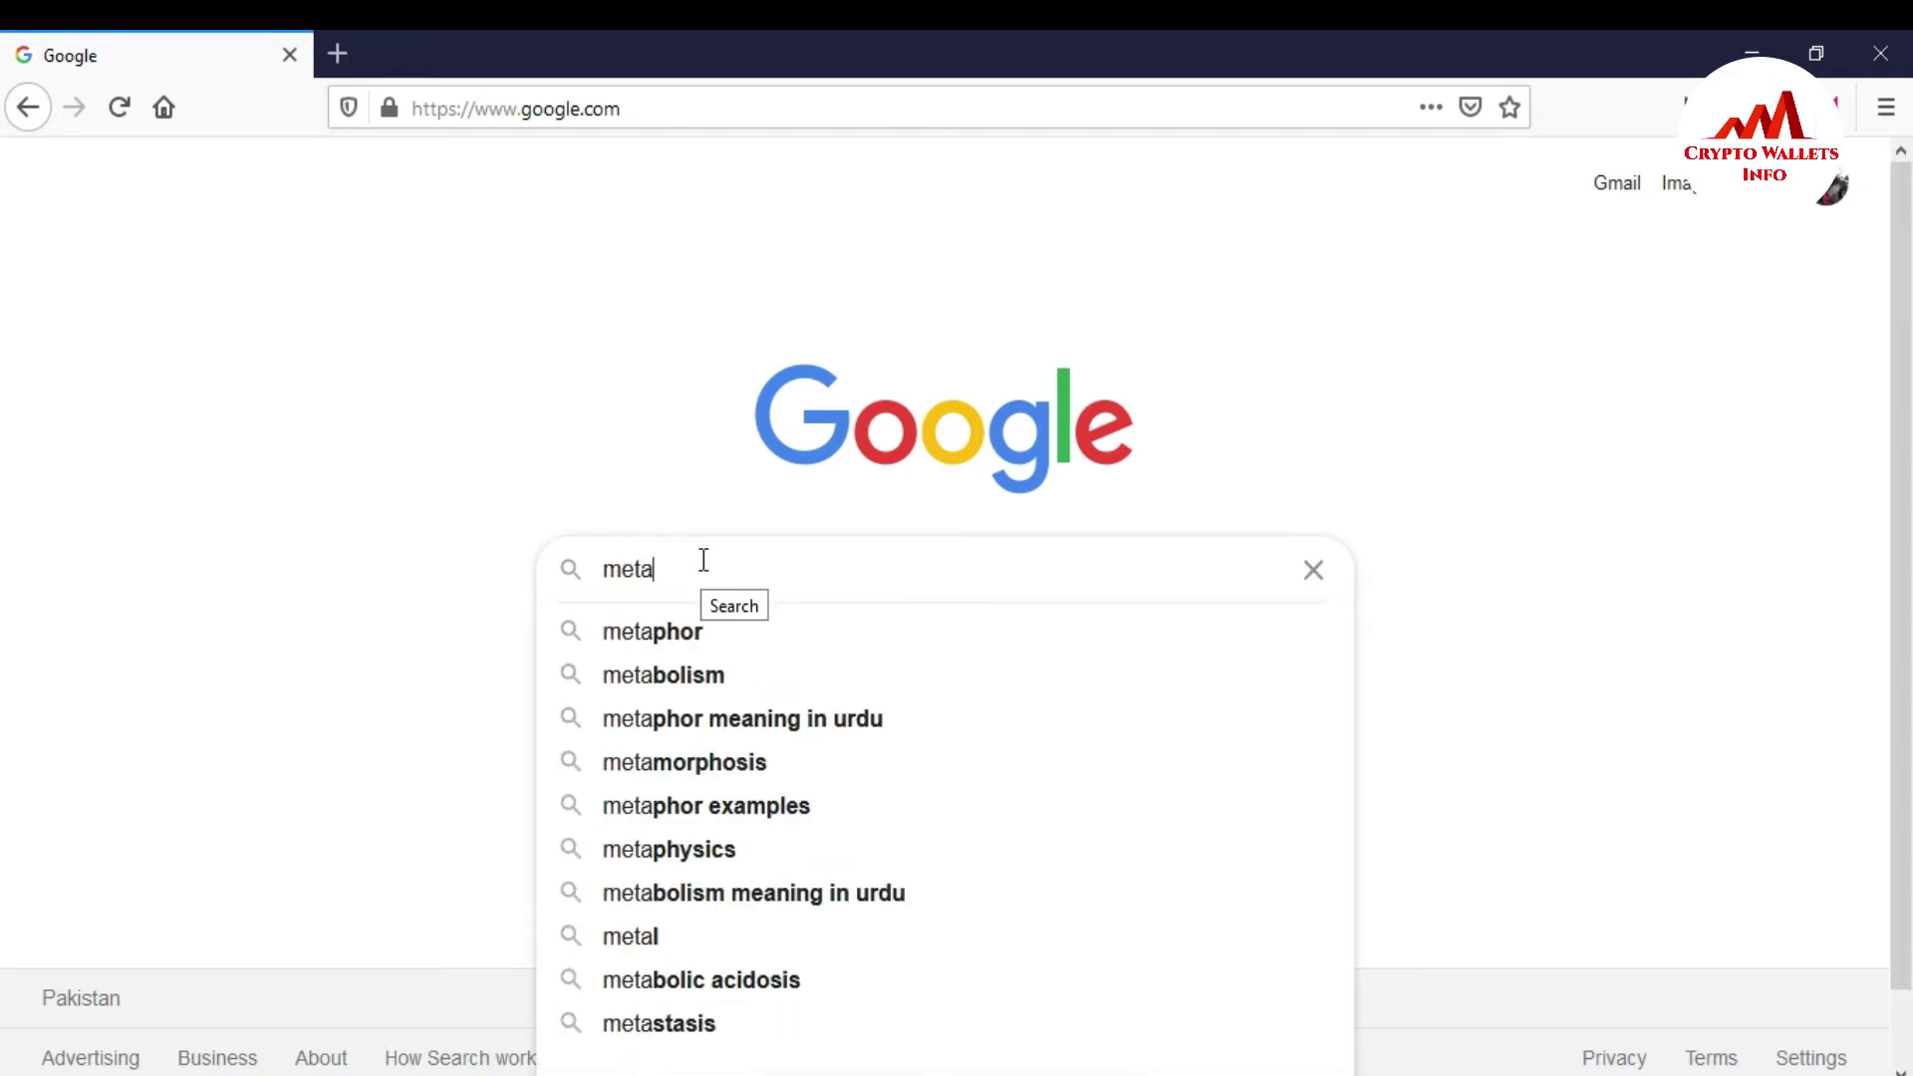
pyautogui.write('mas')
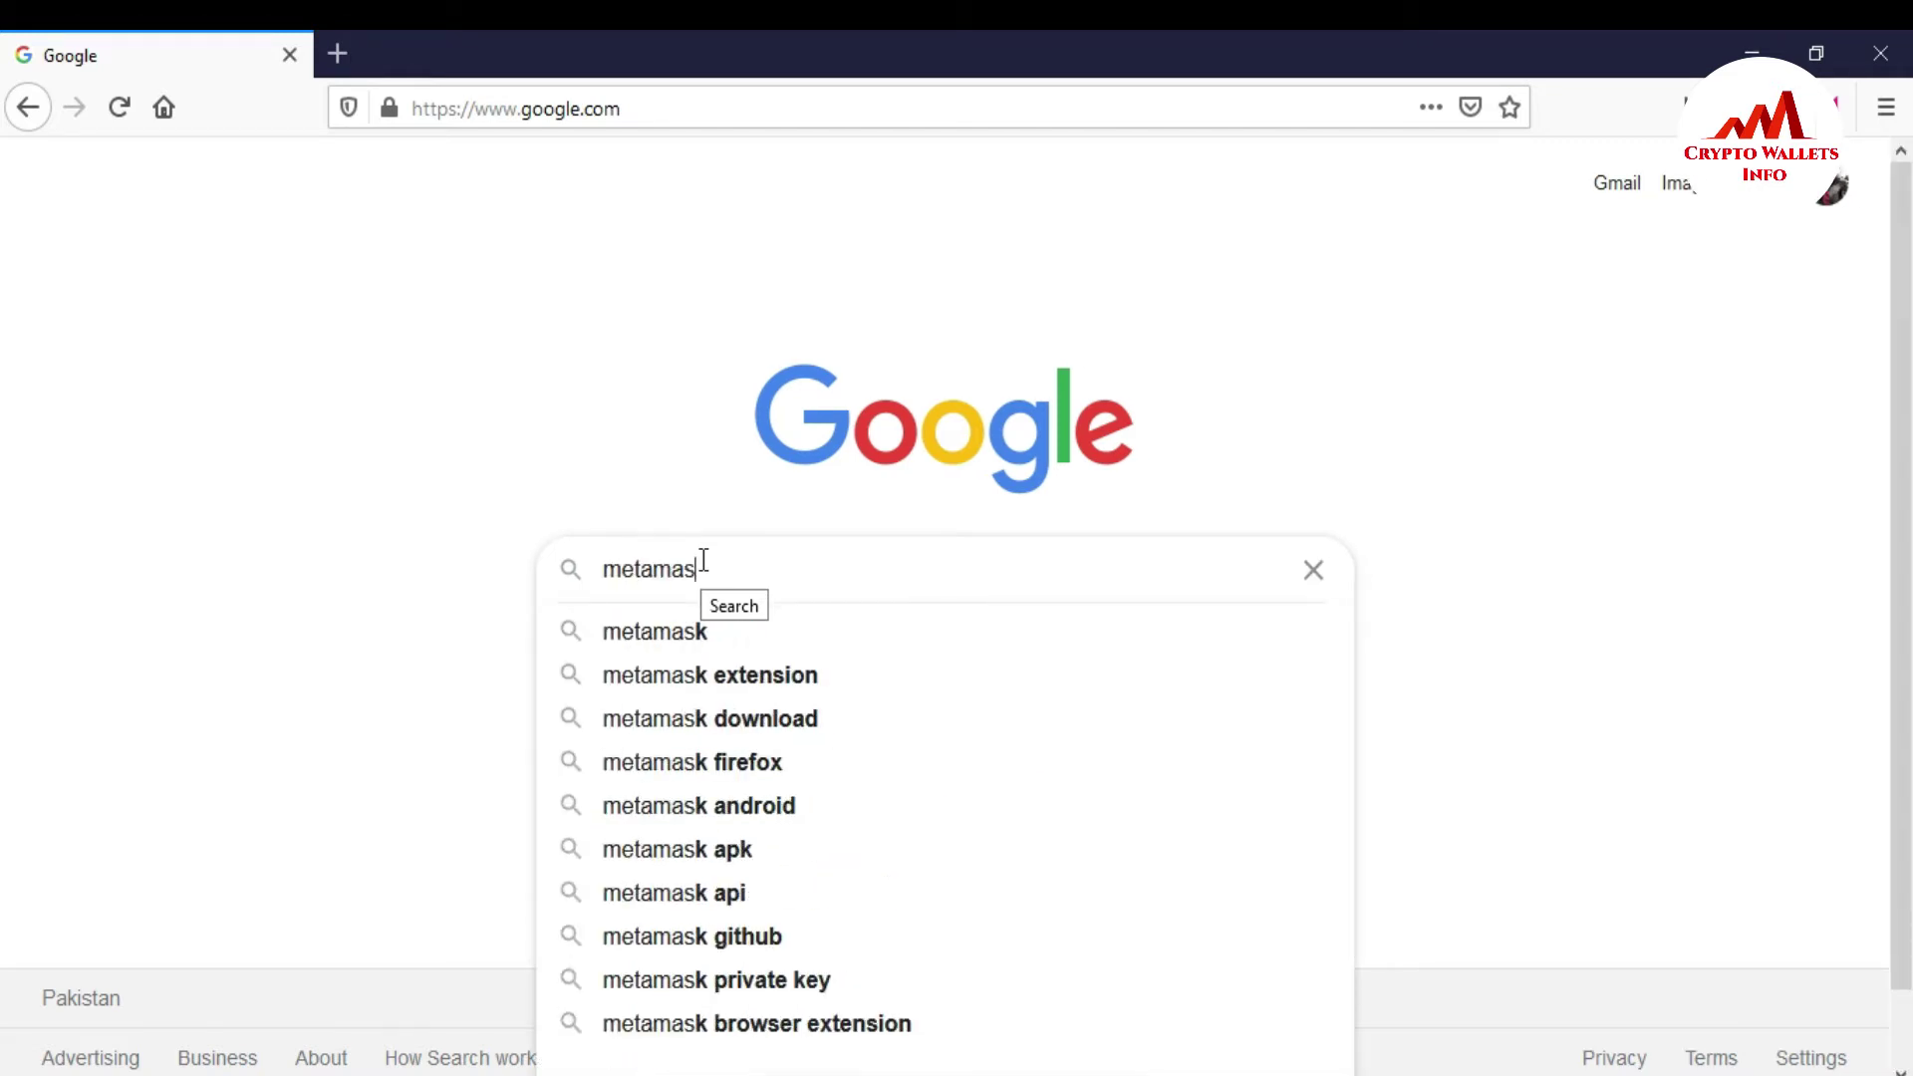
pyautogui.click(709, 680)
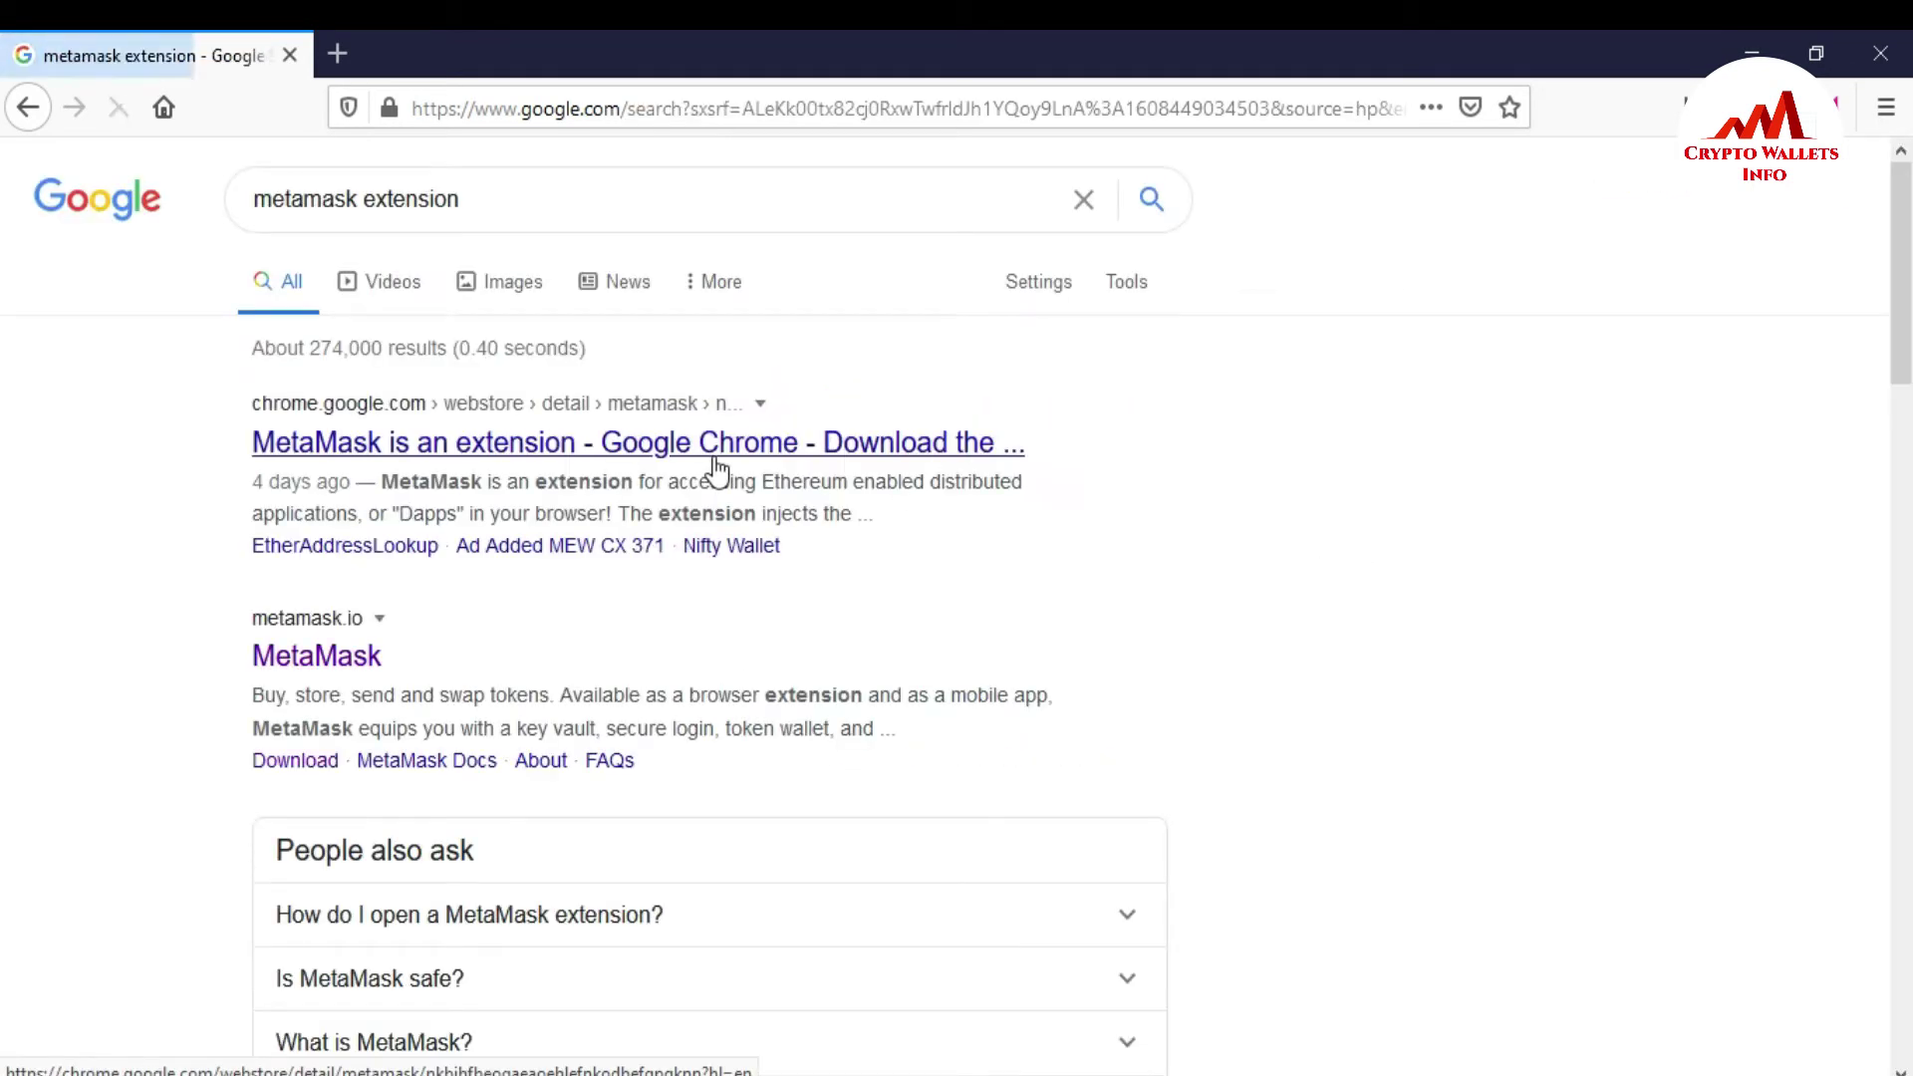
pyautogui.click(463, 448)
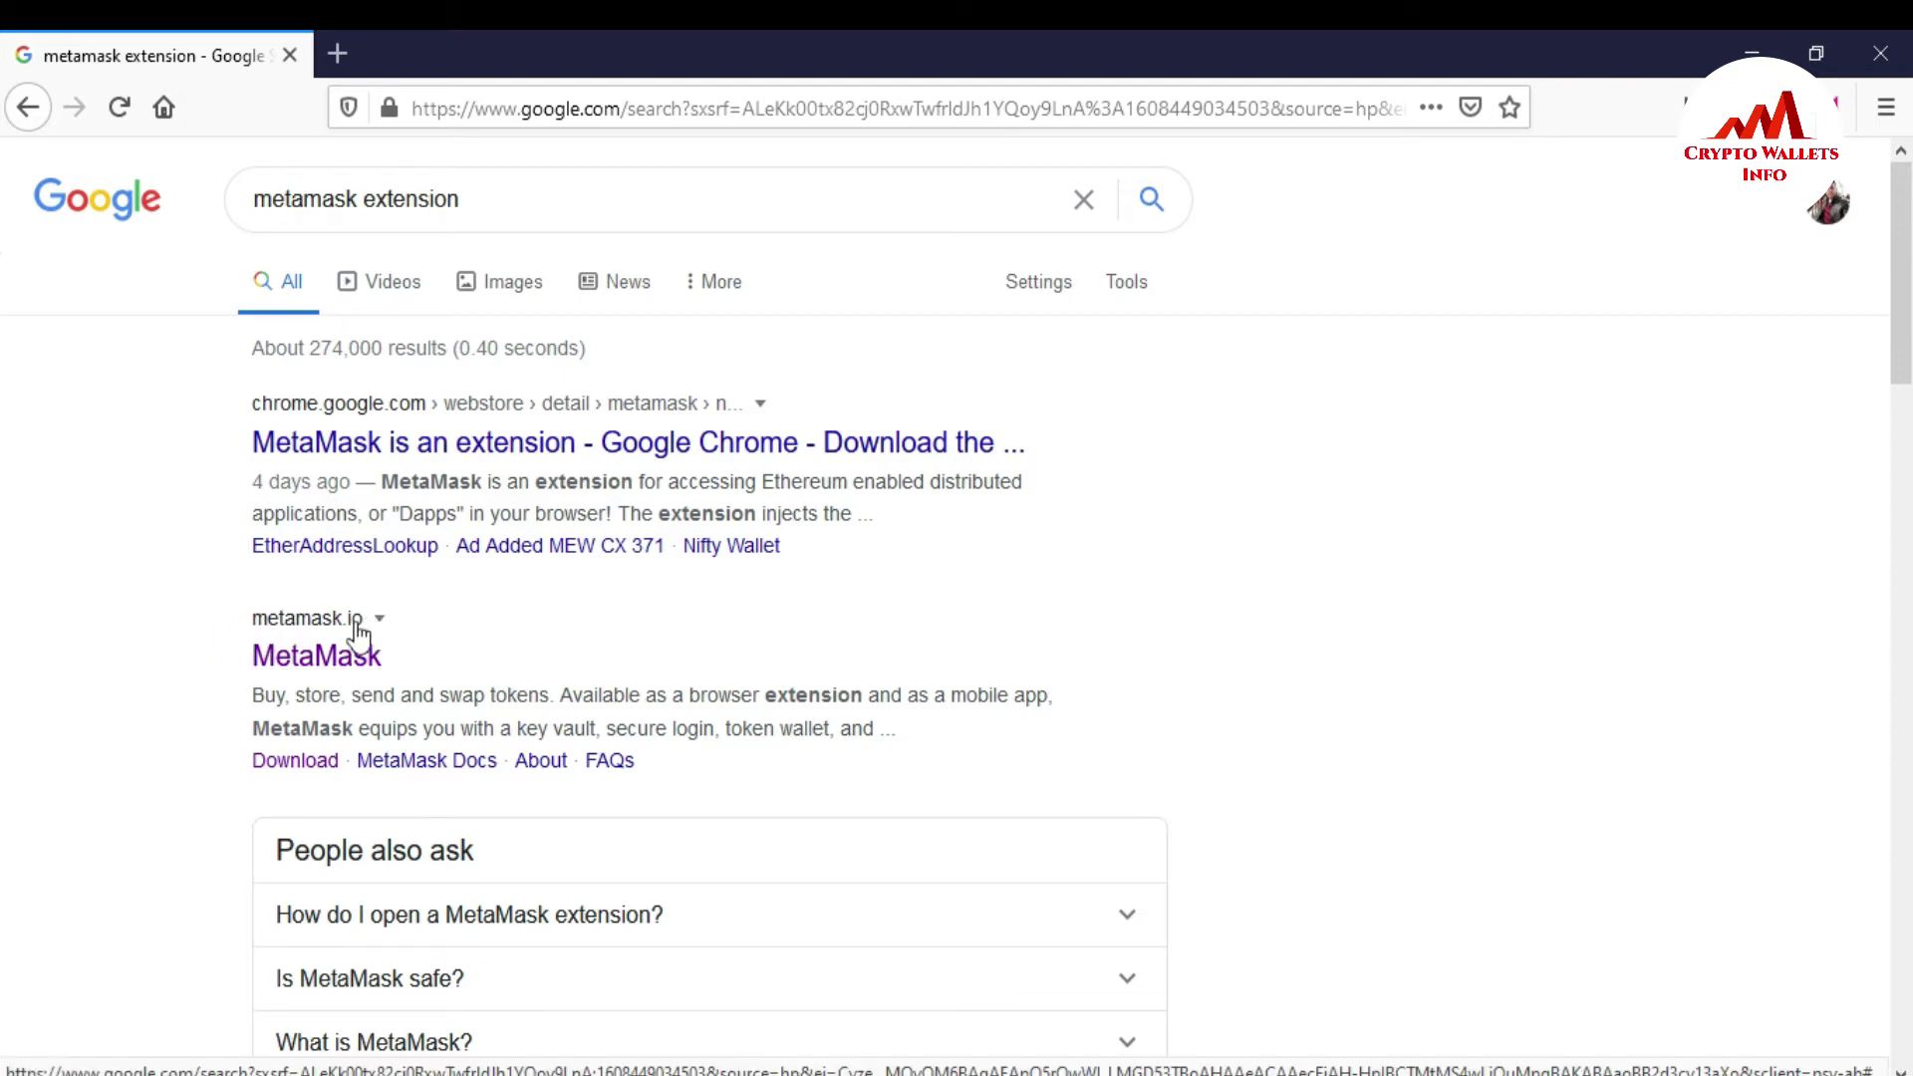
pyautogui.moveTo(414, 659); pyautogui.dragTo(320, 627)
pyautogui.click(195, 602)
pyautogui.click(339, 666)
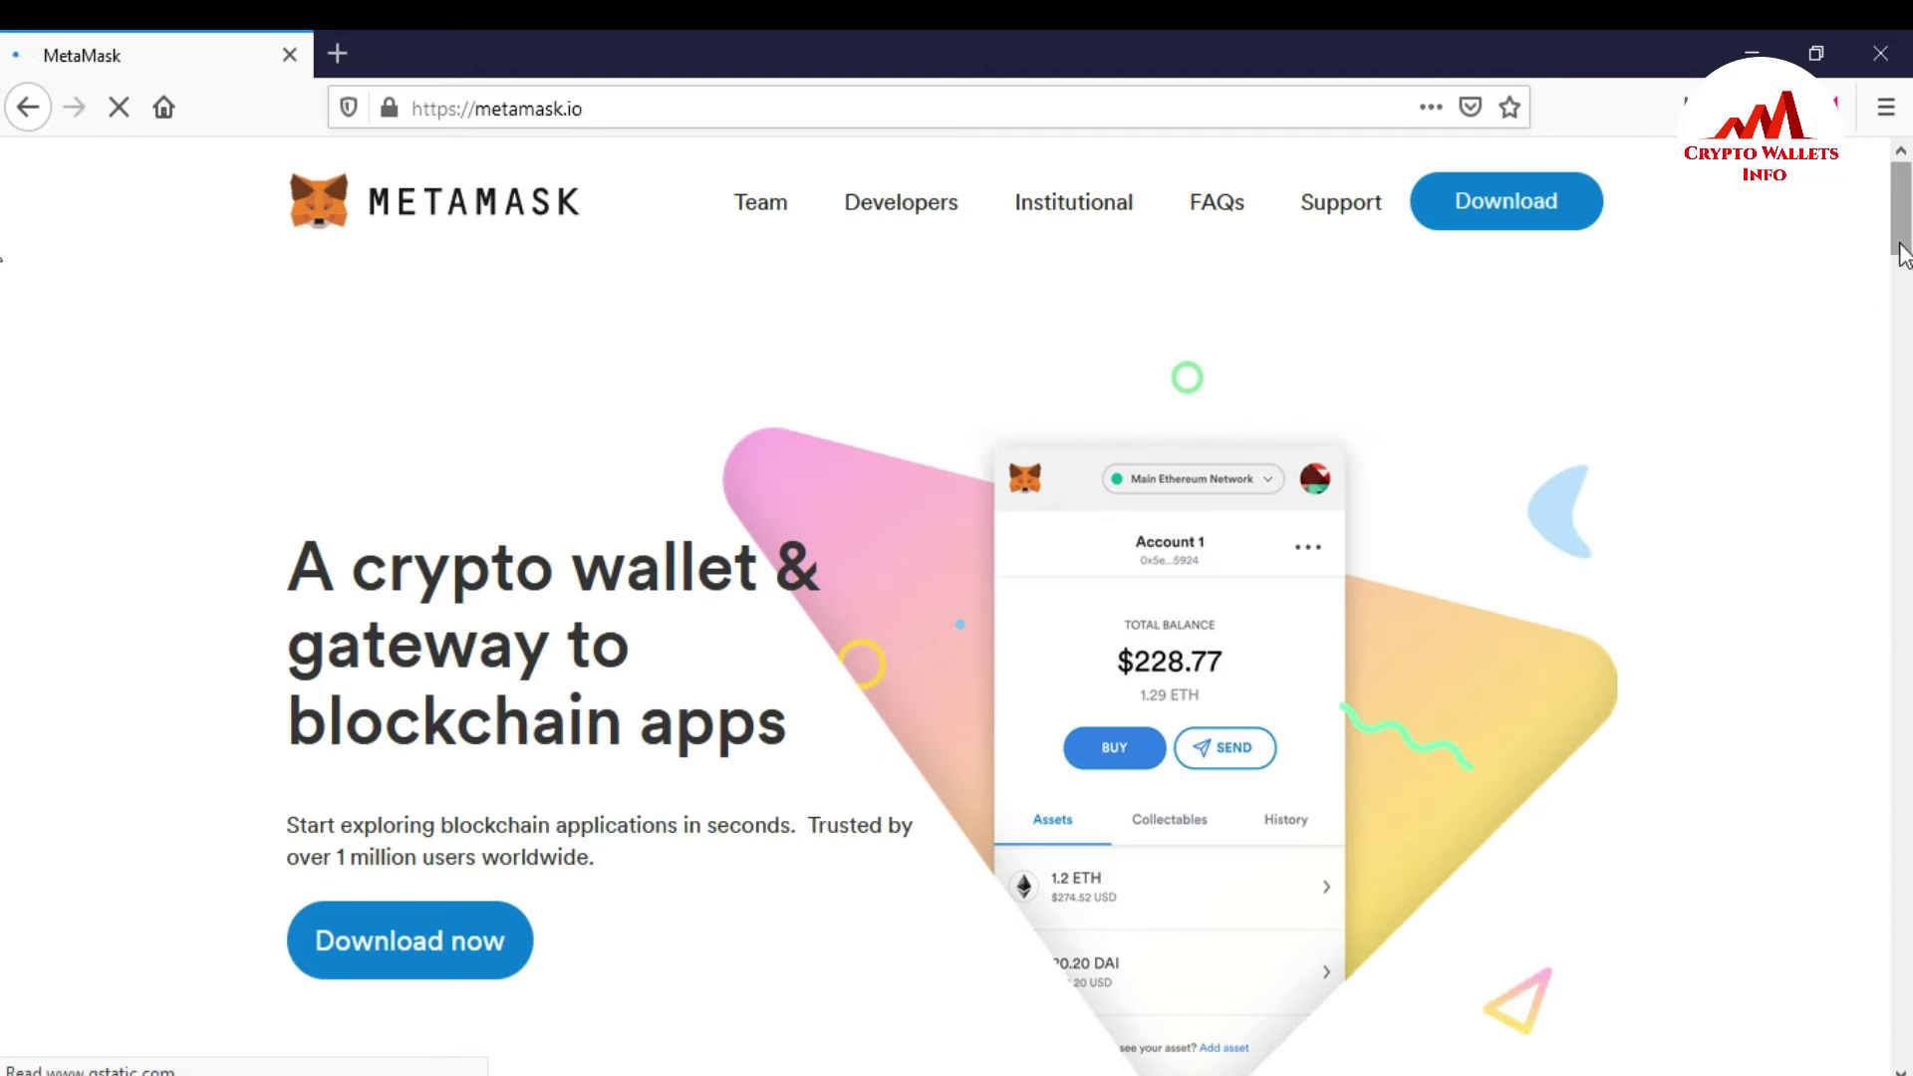
pyautogui.moveTo(1903, 254); pyautogui.dragTo(1903, 261)
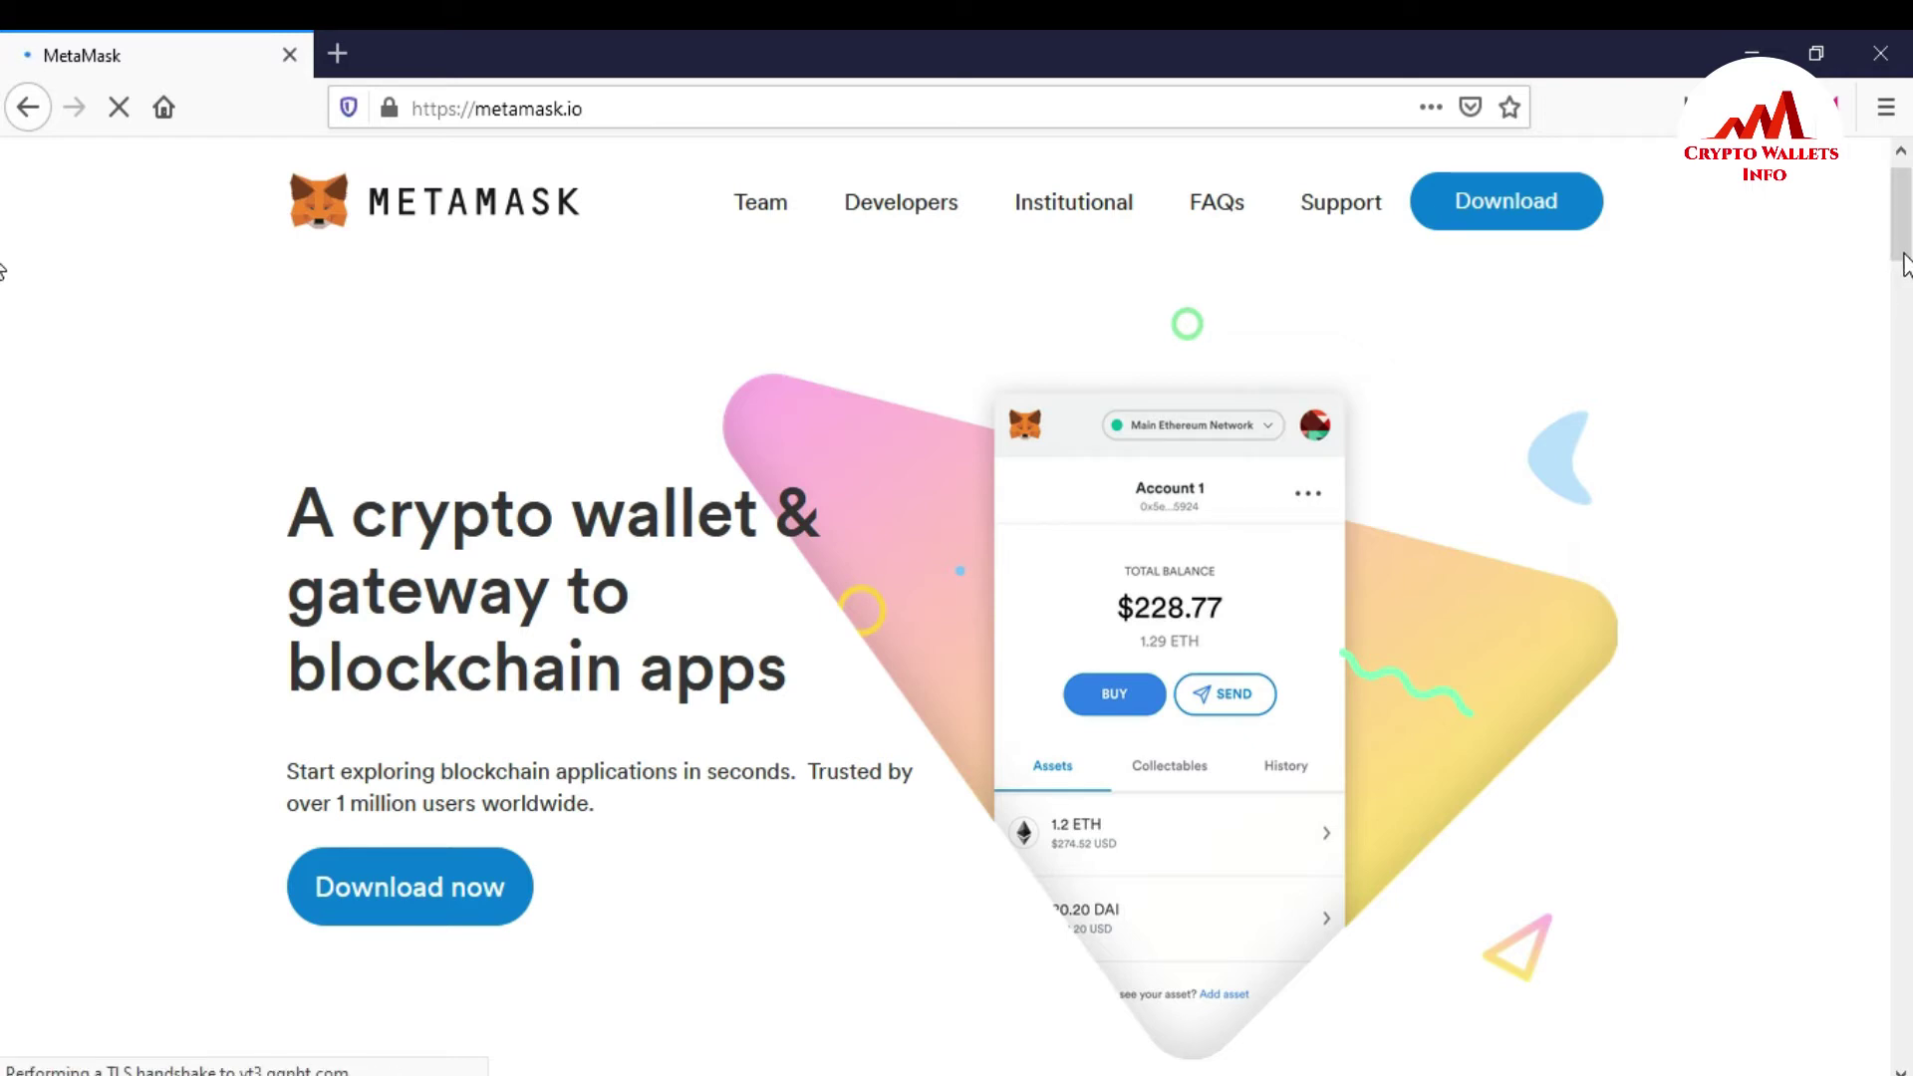
pyautogui.scroll(-3, 1419, 438)
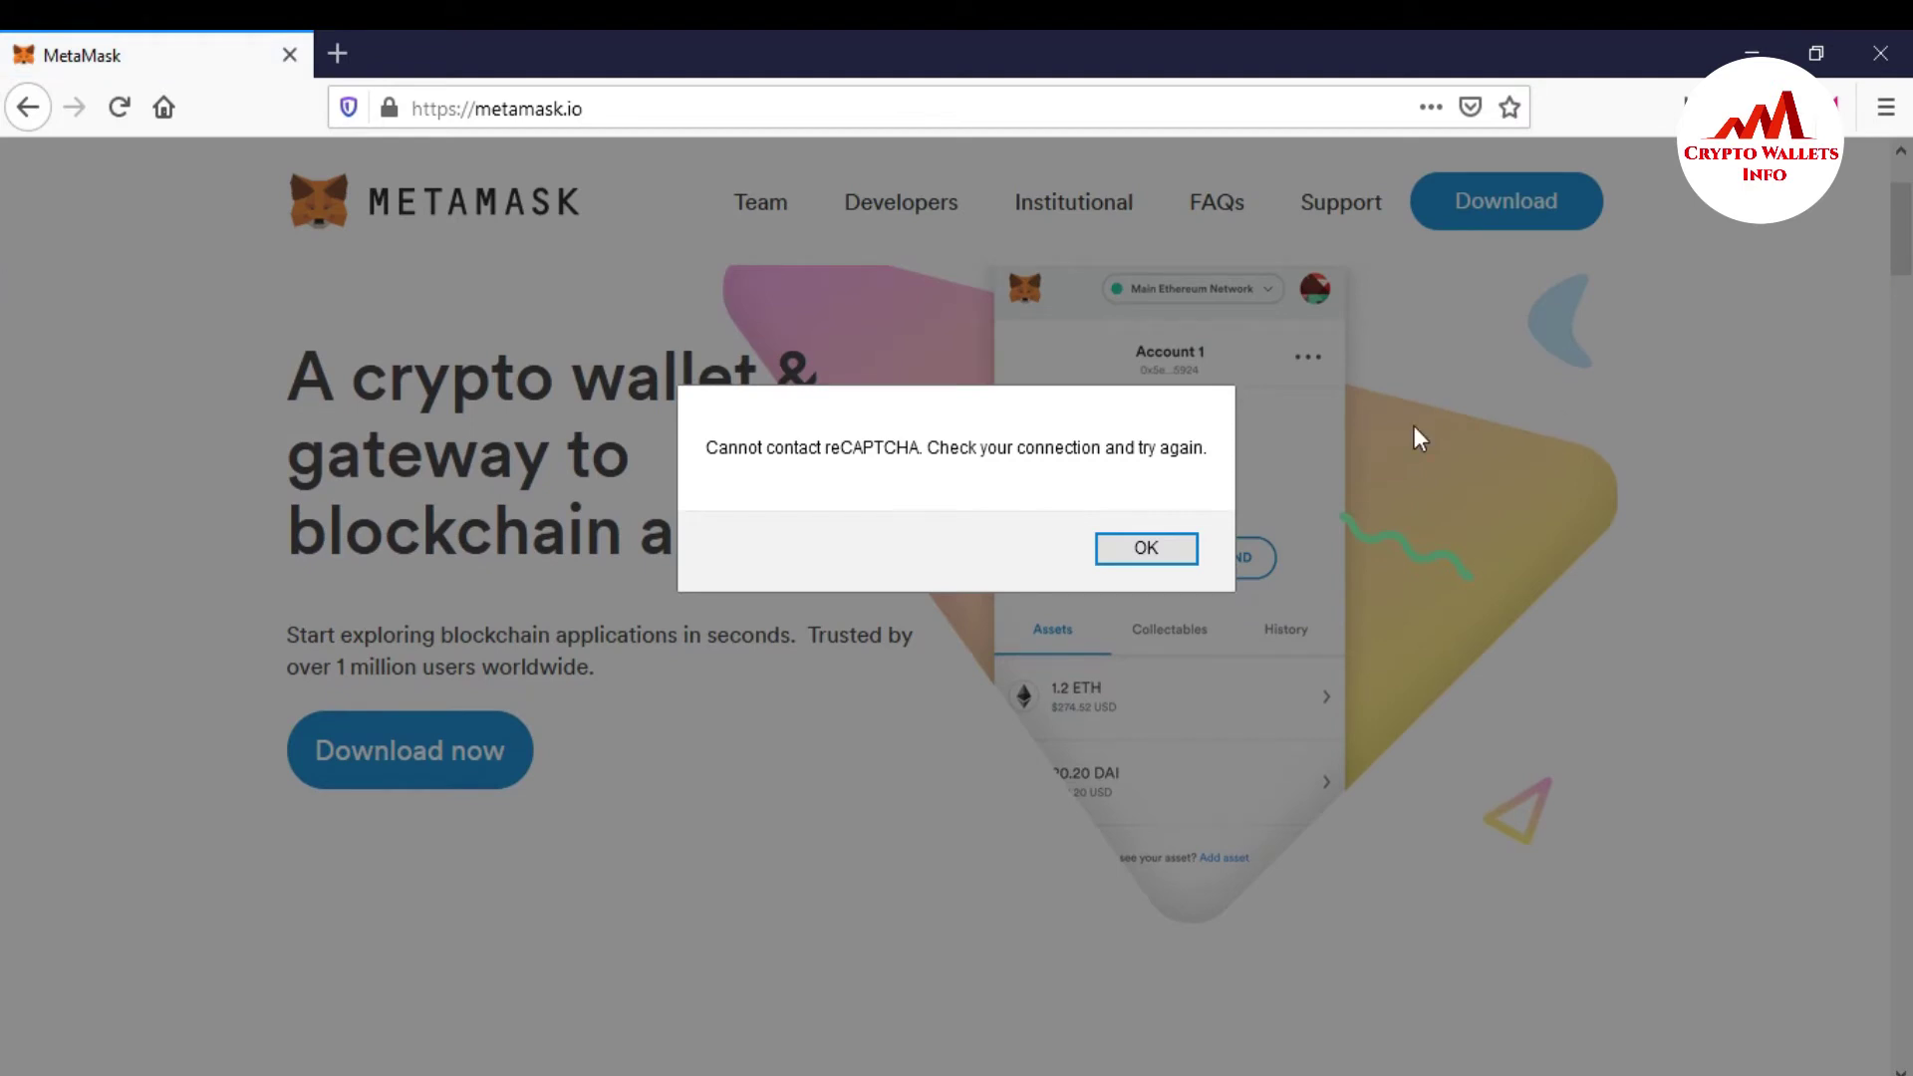
pyautogui.click(1148, 554)
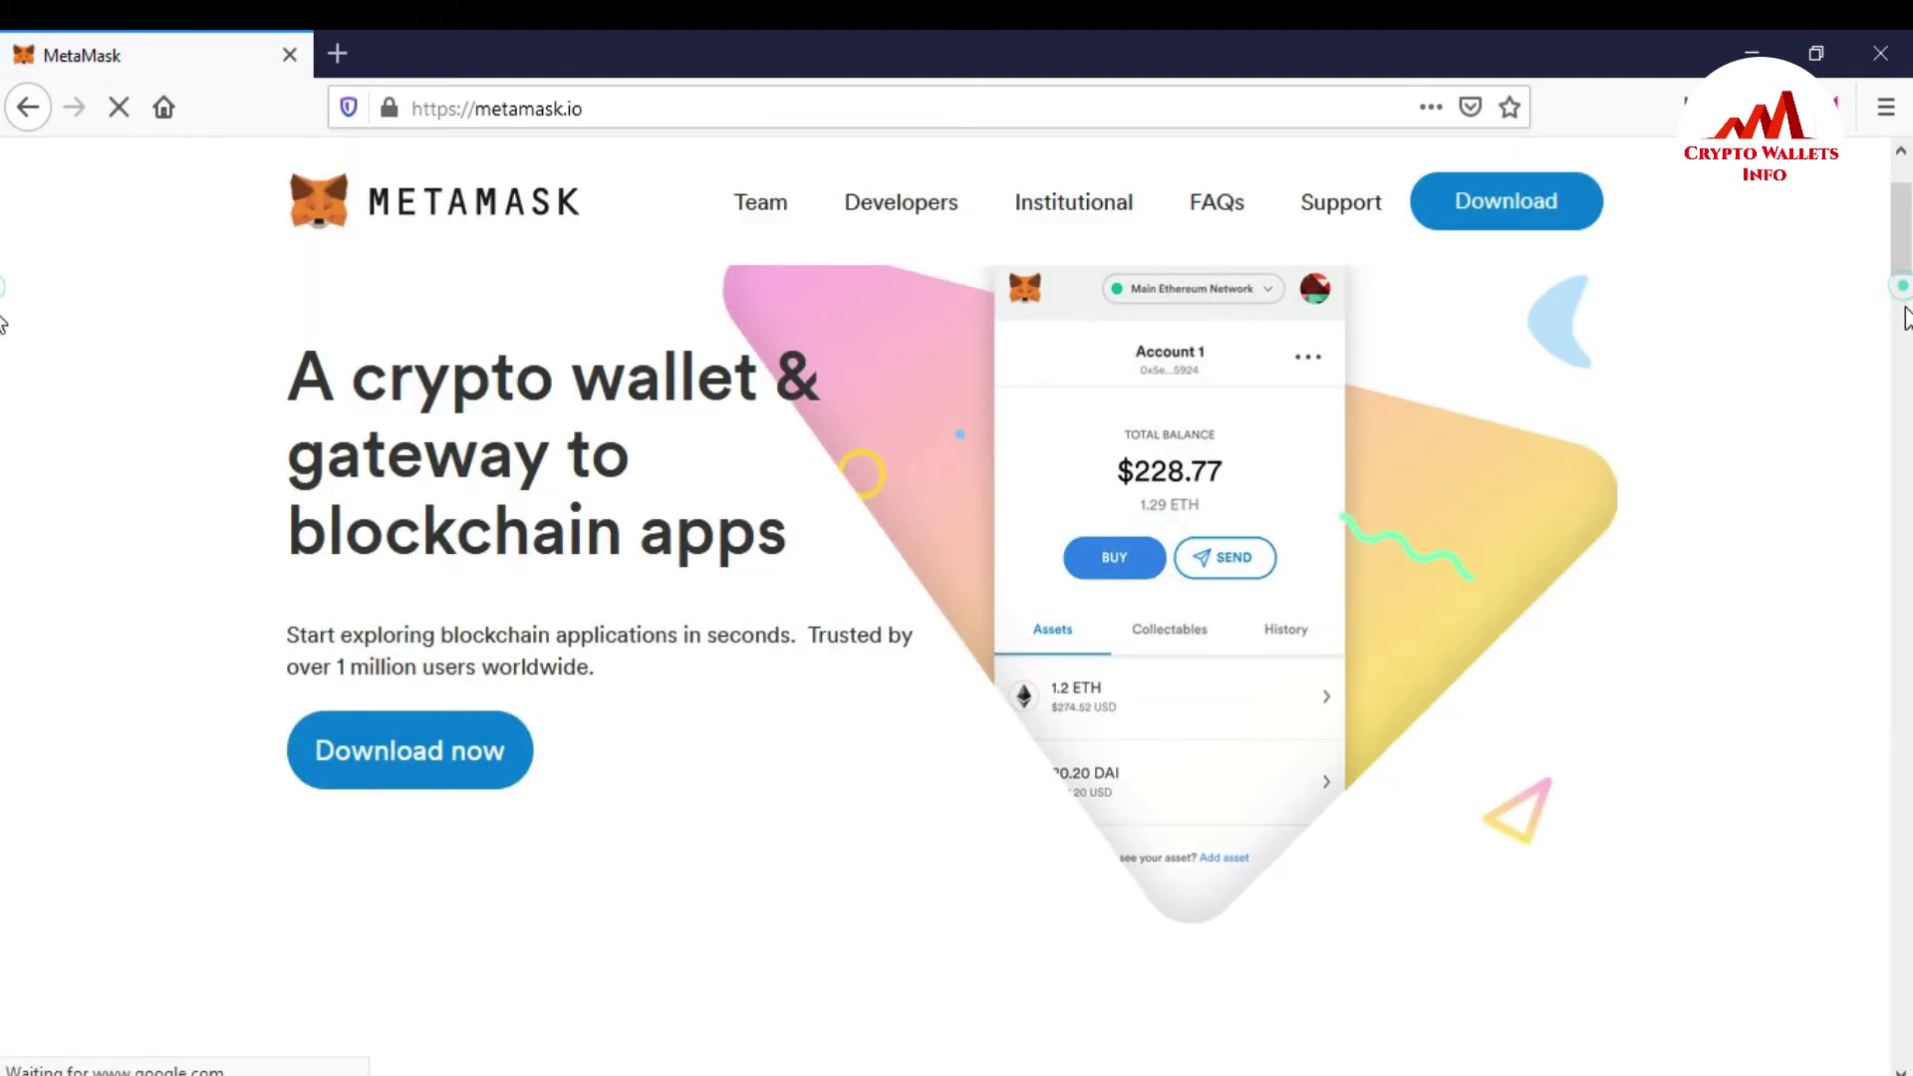
pyautogui.moveTo(1903, 274); pyautogui.dragTo(1906, 465)
pyautogui.moveTo(1903, 393); pyautogui.dragTo(1903, 214)
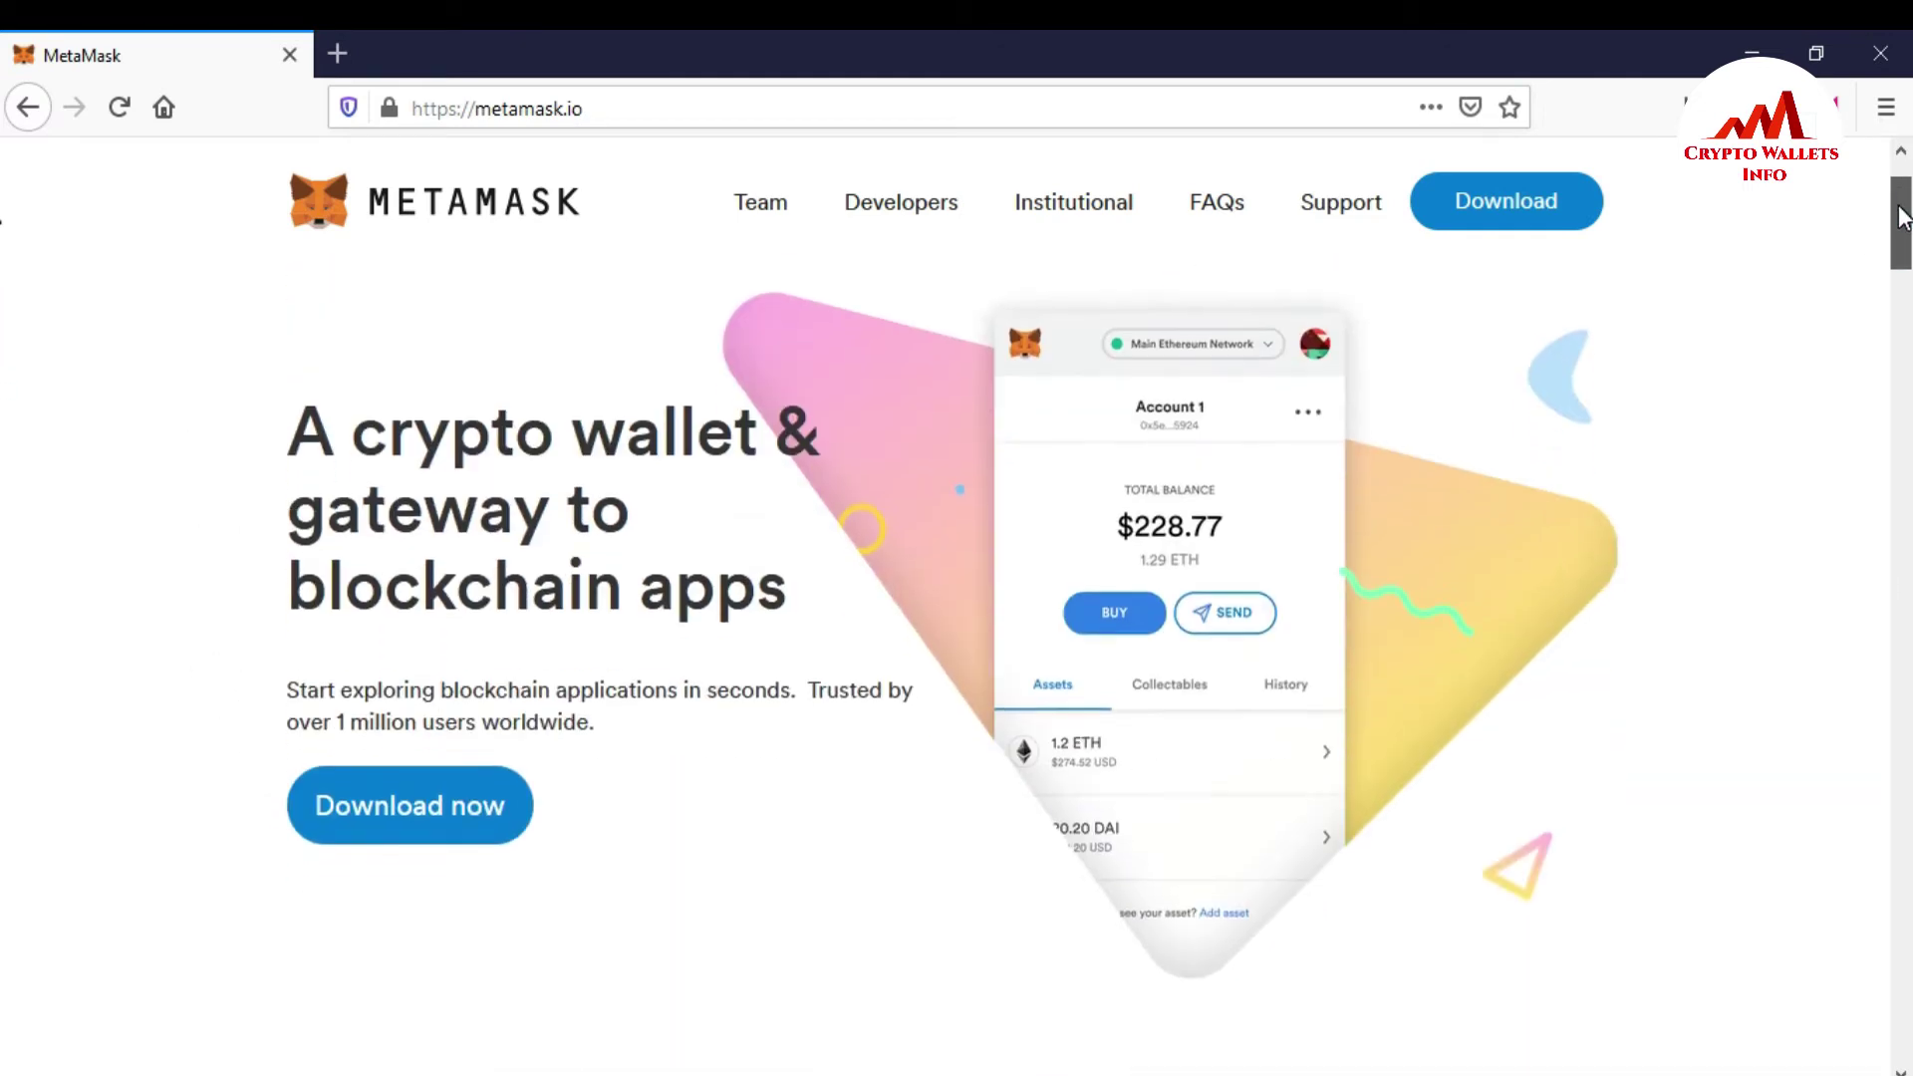
# Go to MetaMask's download page and locate Firefox under Supported Browsers
pyautogui.click(419, 825)
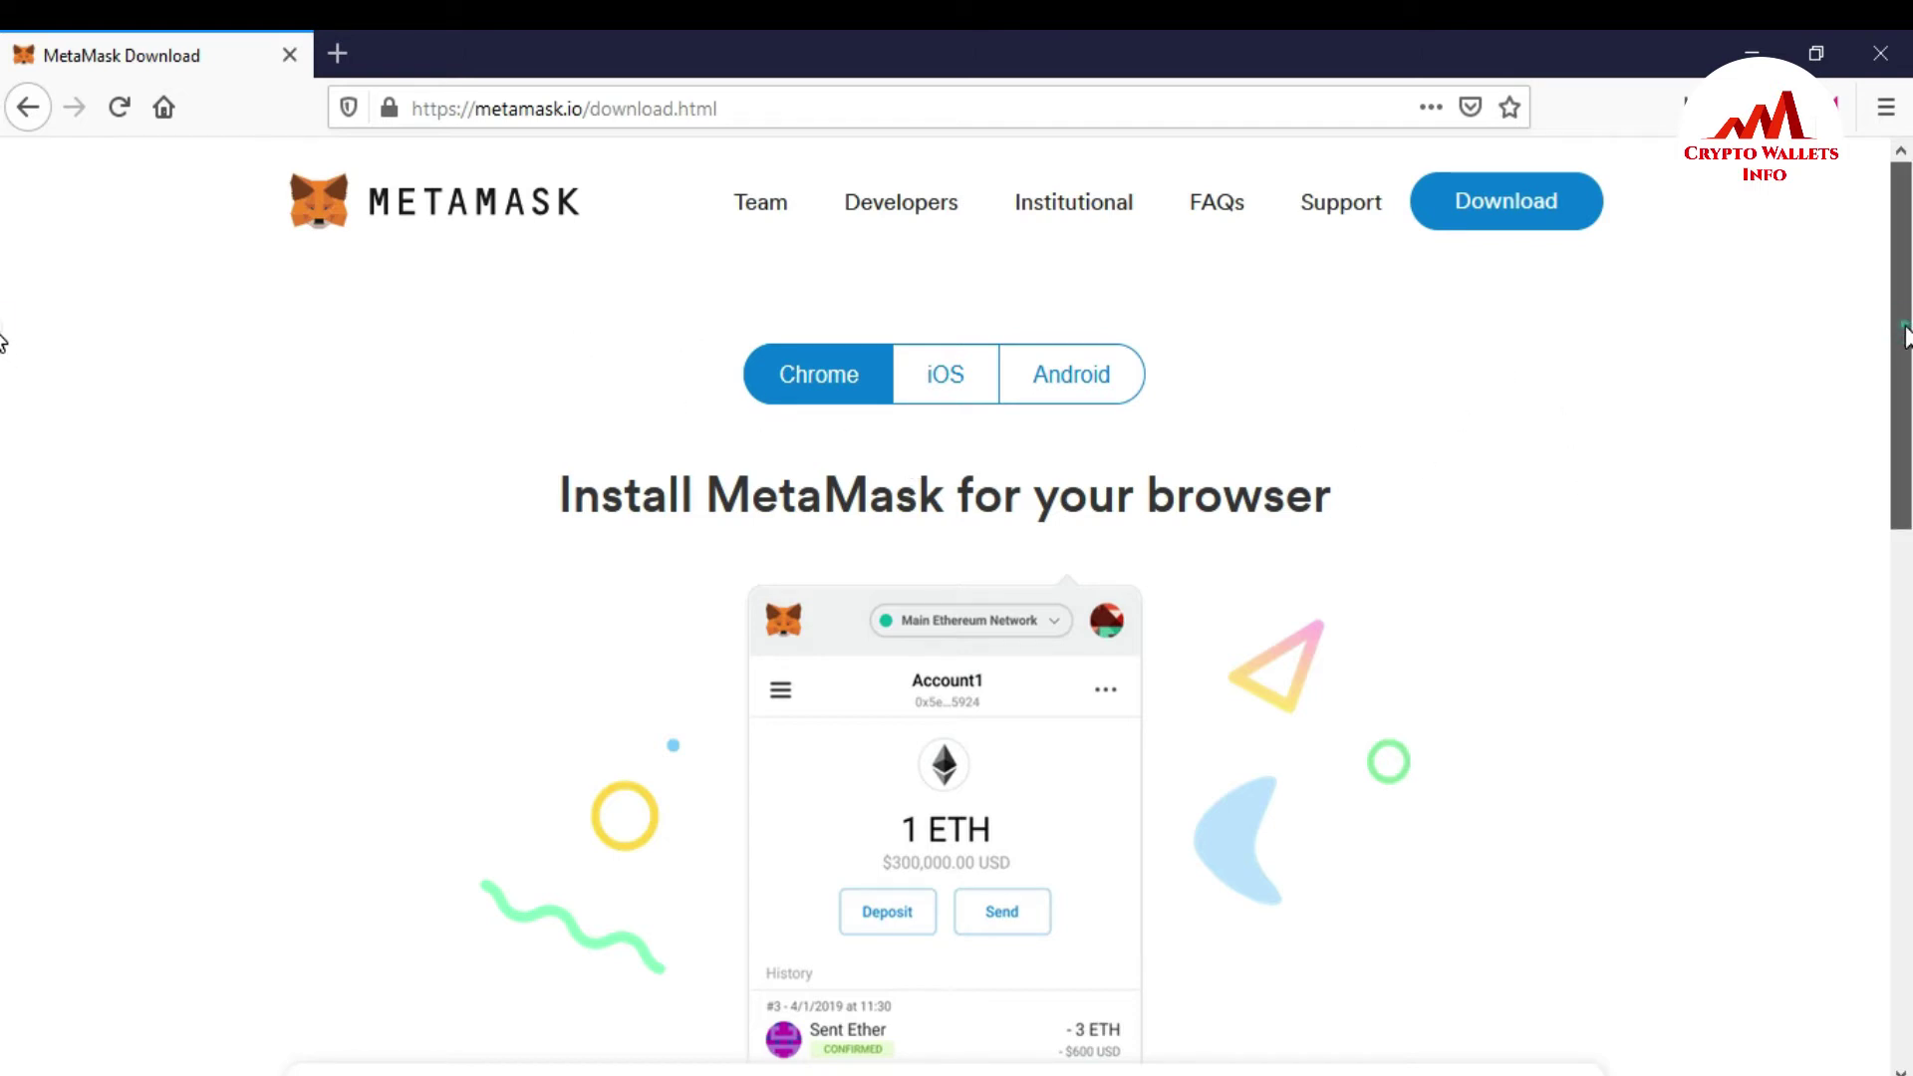
pyautogui.moveTo(1903, 337); pyautogui.dragTo(1903, 718)
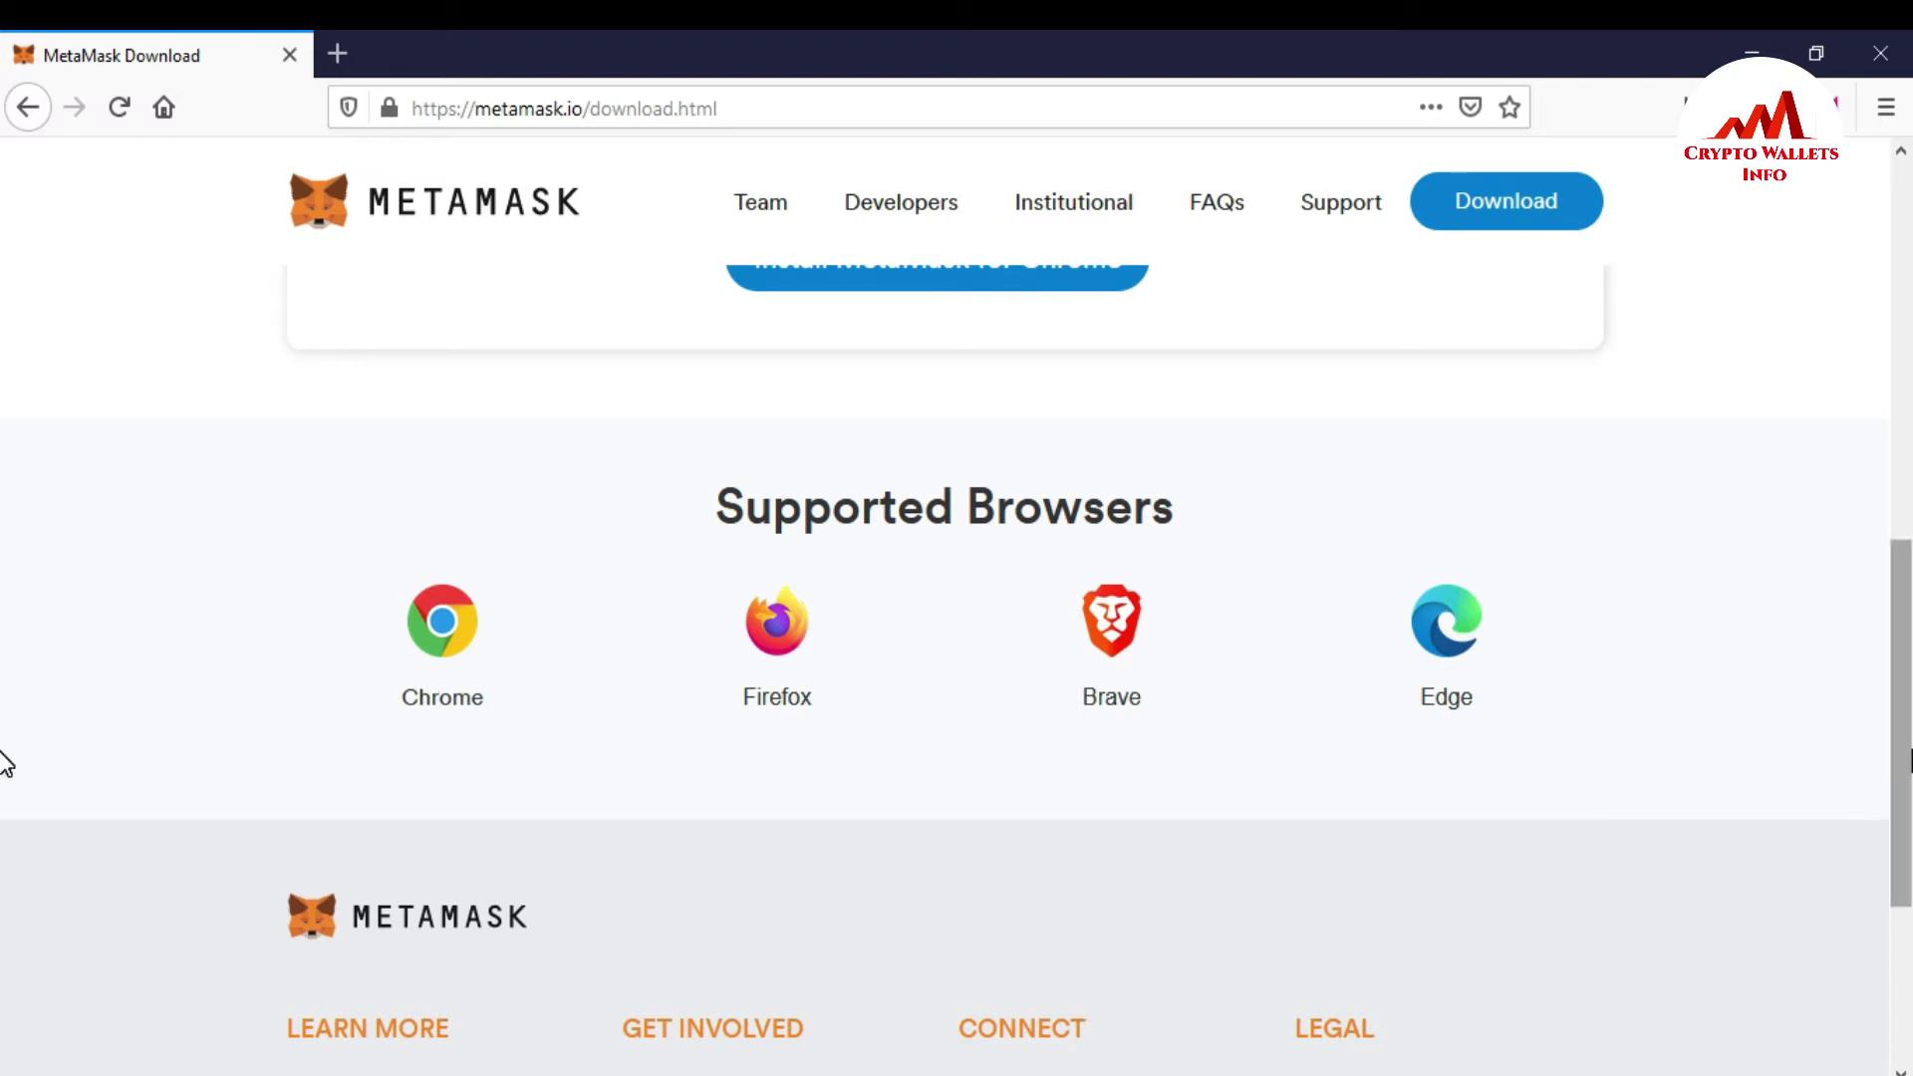
pyautogui.scroll(-3, 4, 762)
pyautogui.scroll(5, 4, 869)
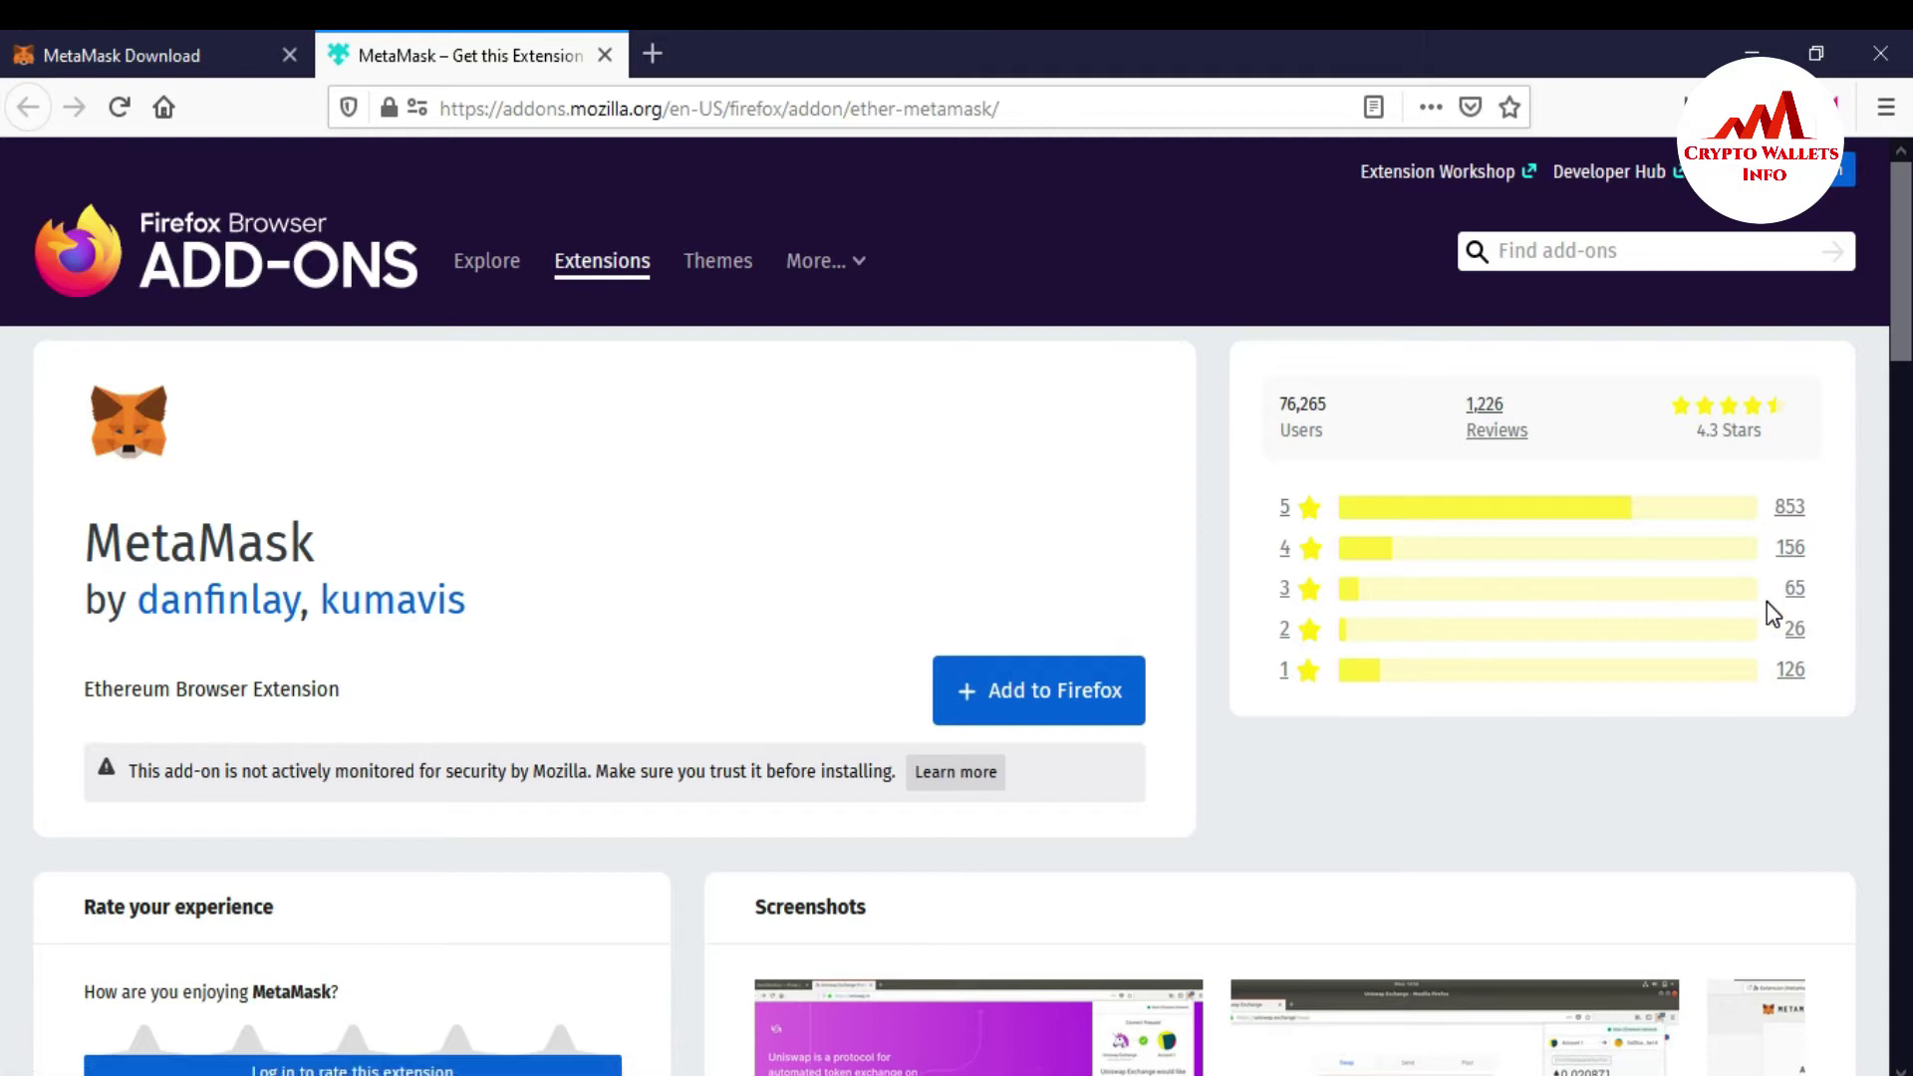
# Add MetaMask to Firefox and grant its requested permissions
pyautogui.scroll(-3, 5, 299)
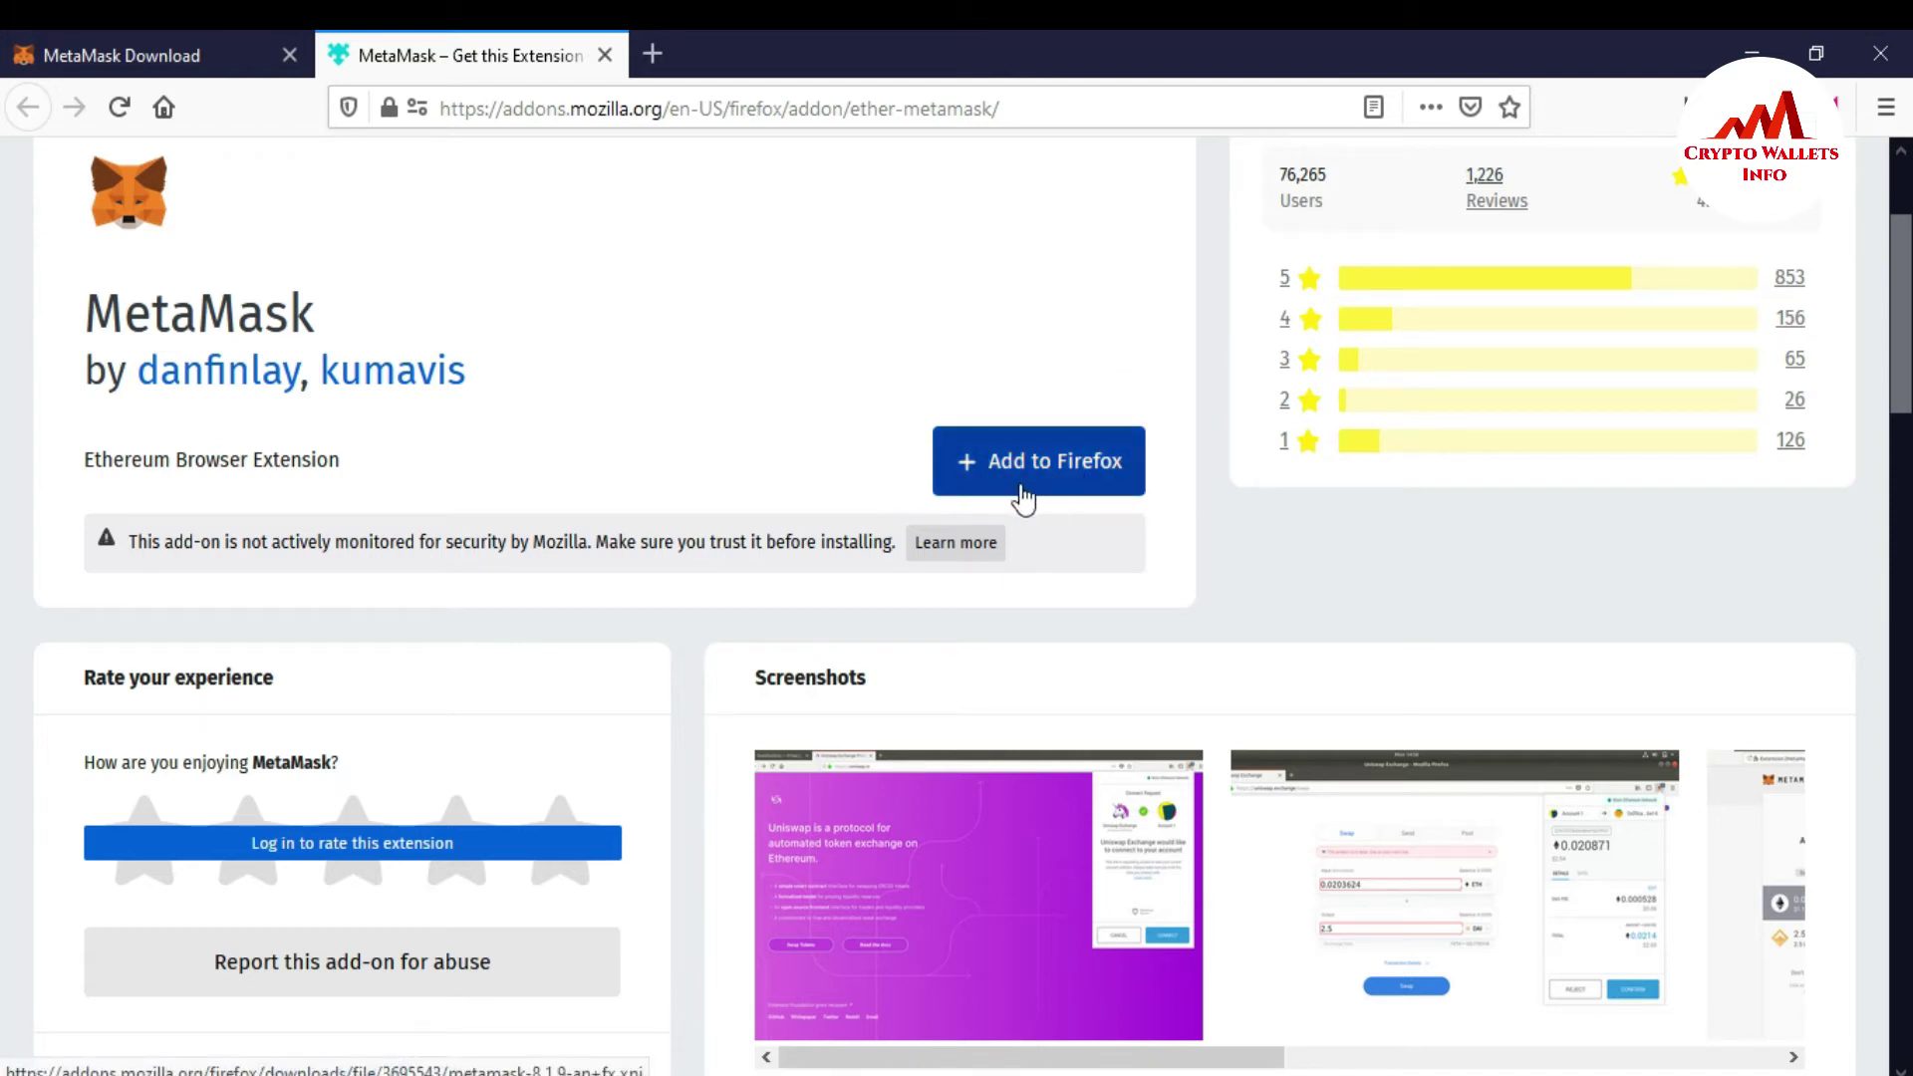
pyautogui.click(1056, 483)
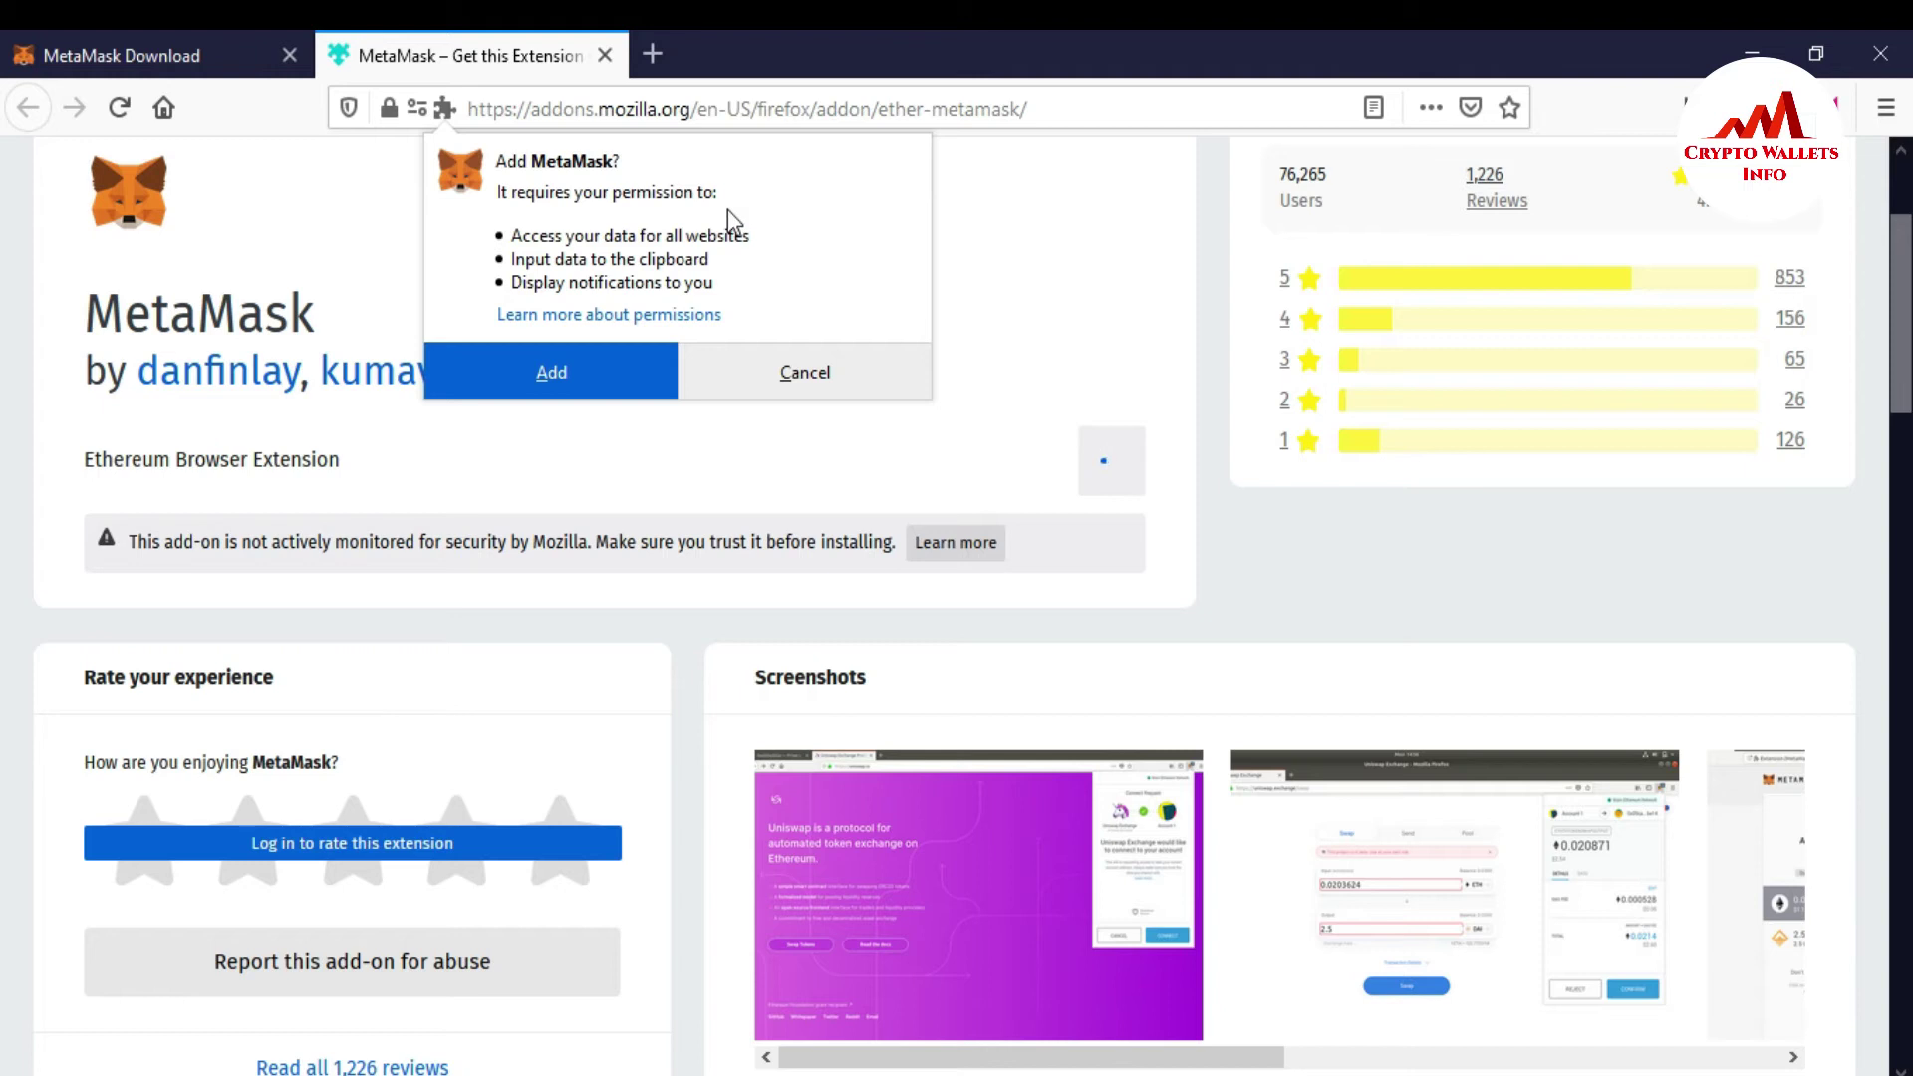
pyautogui.click(522, 379)
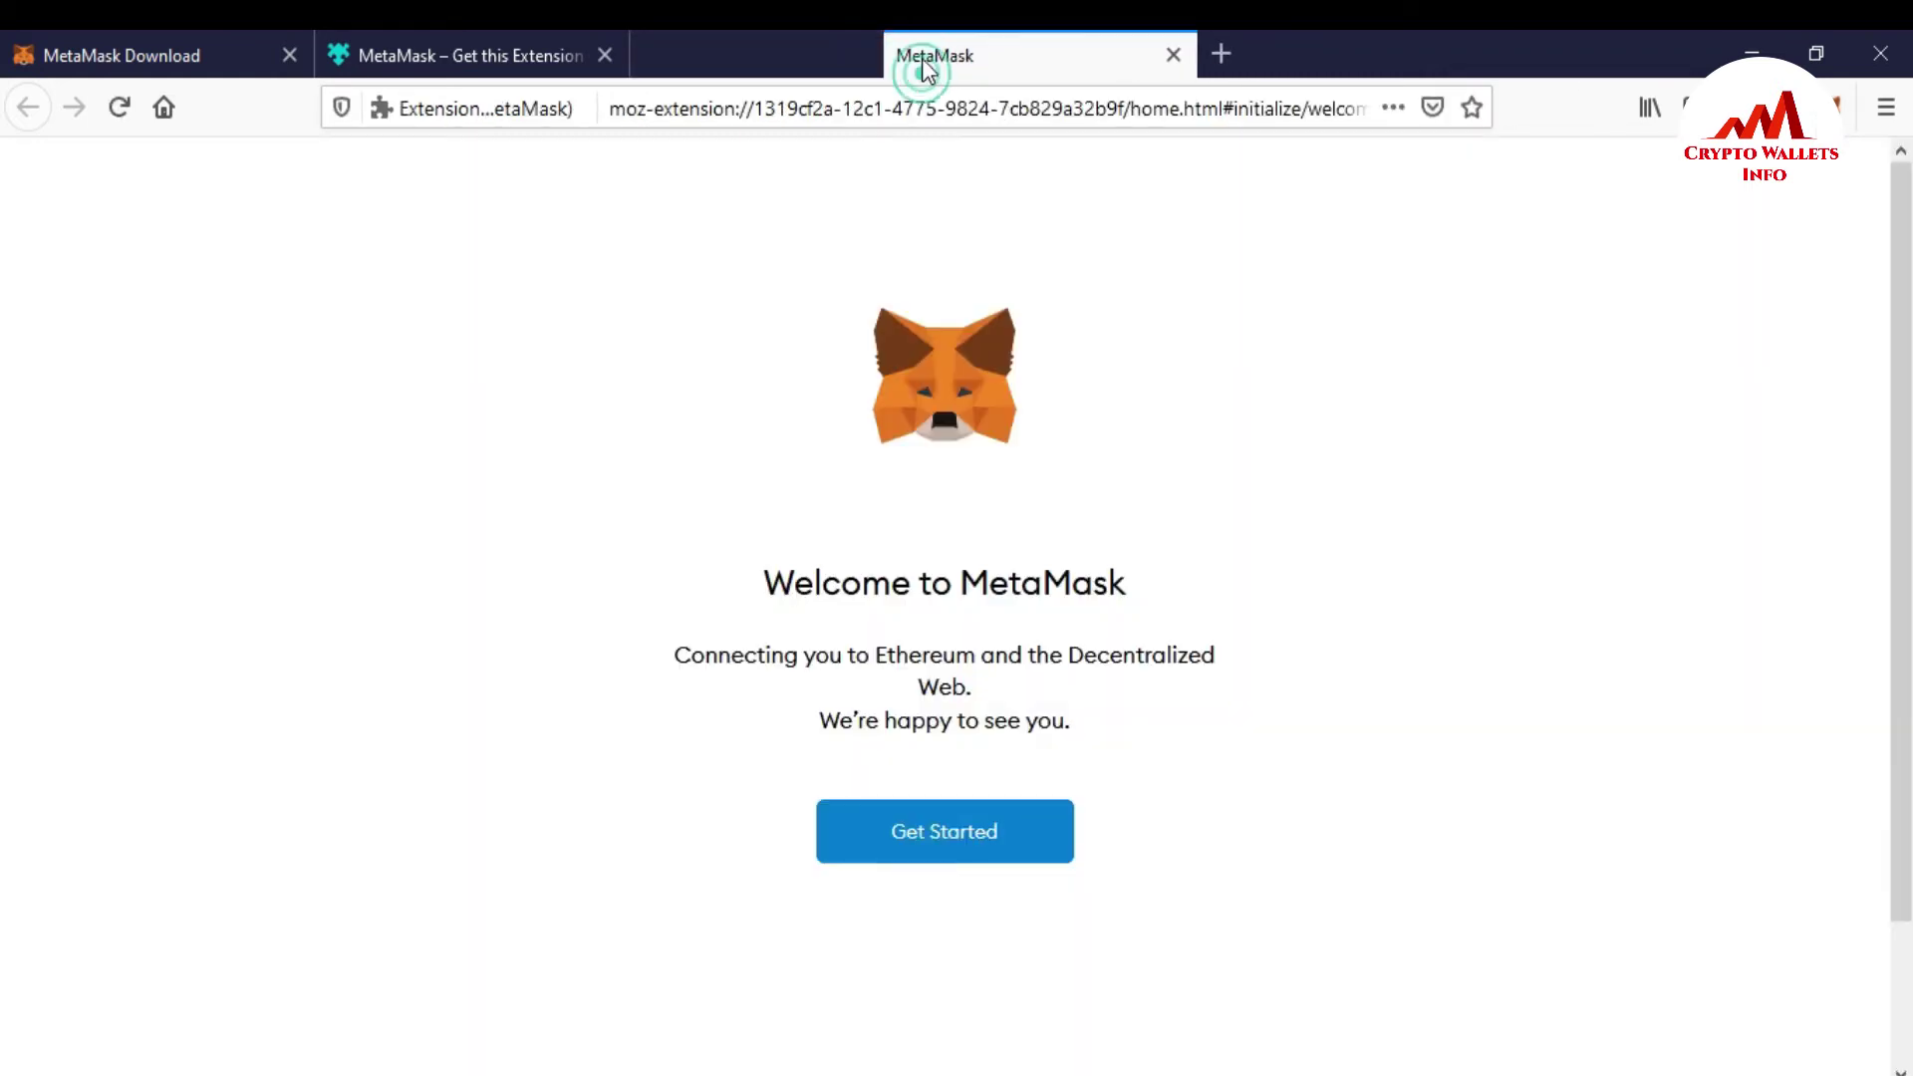
# Close the duplicate MetaMask tab and begin setup with Get Started
pyautogui.click(919, 54)
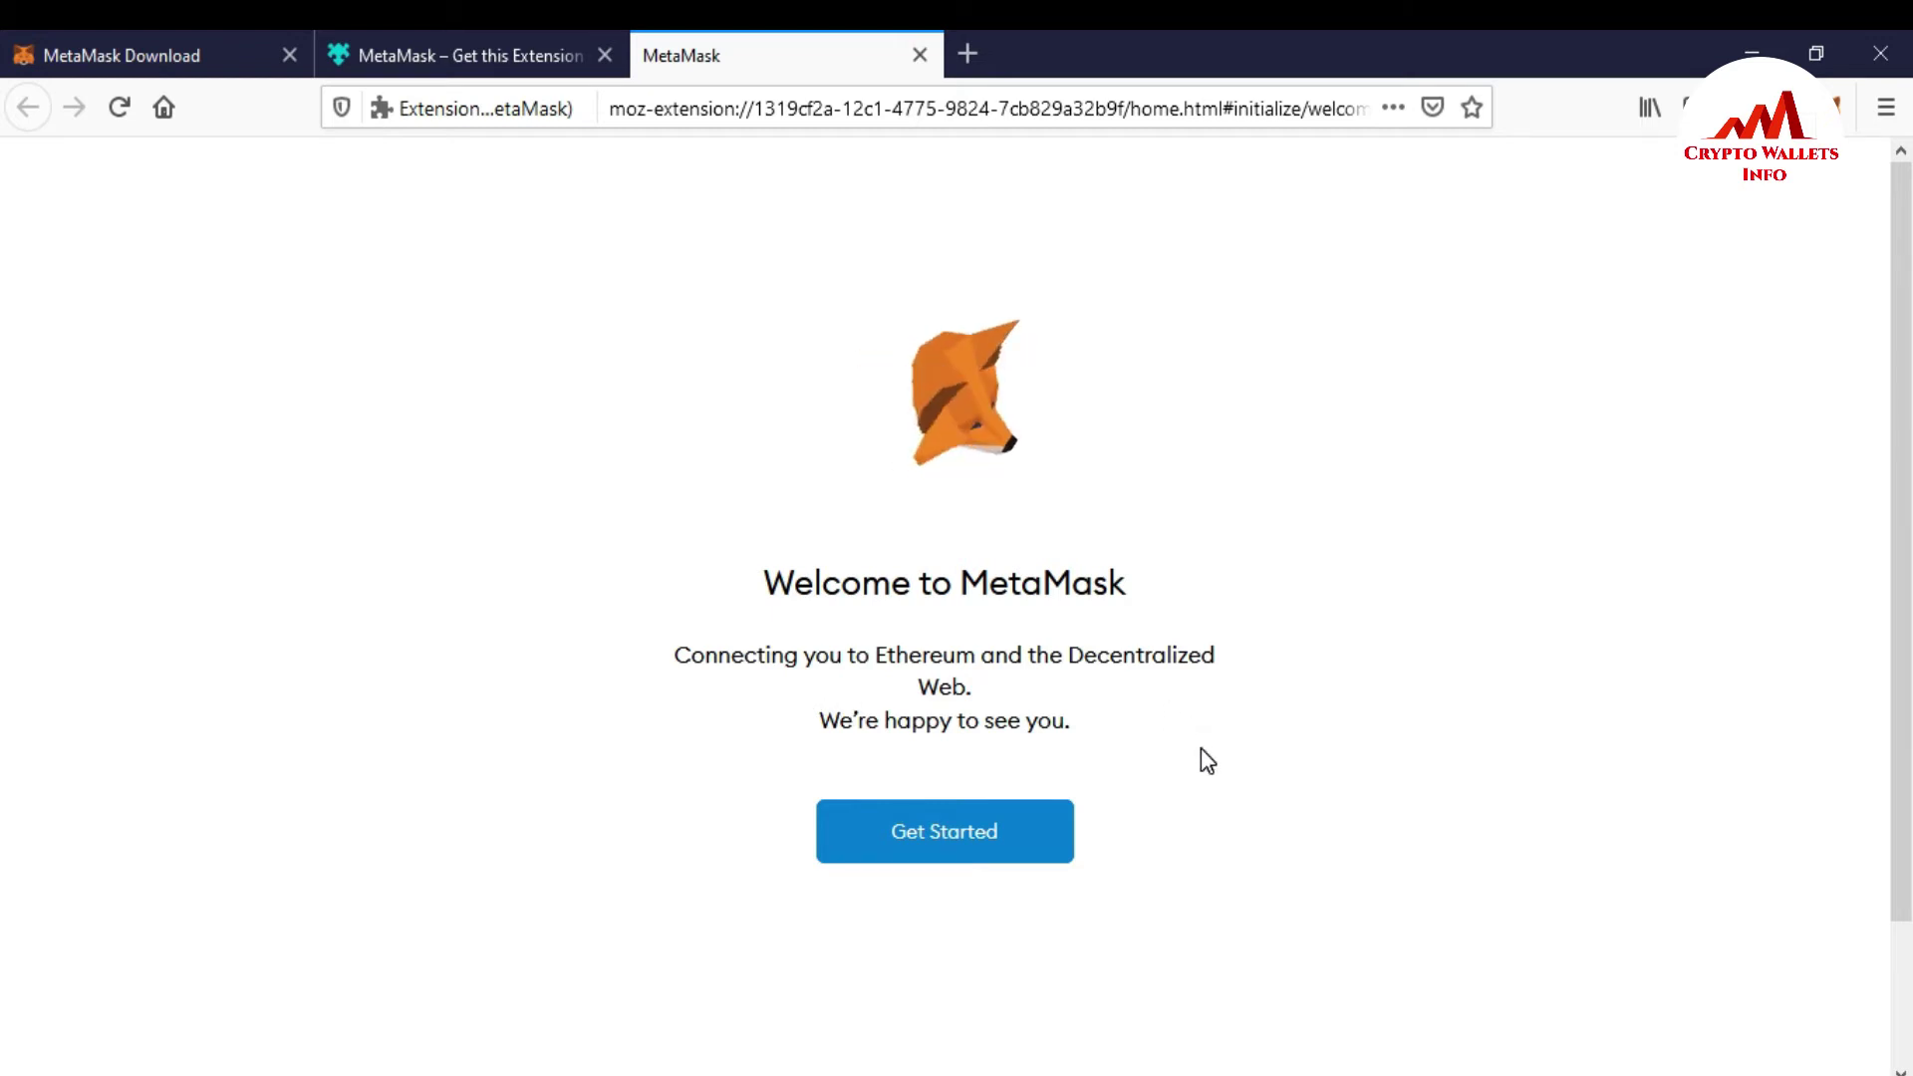
pyautogui.click(959, 837)
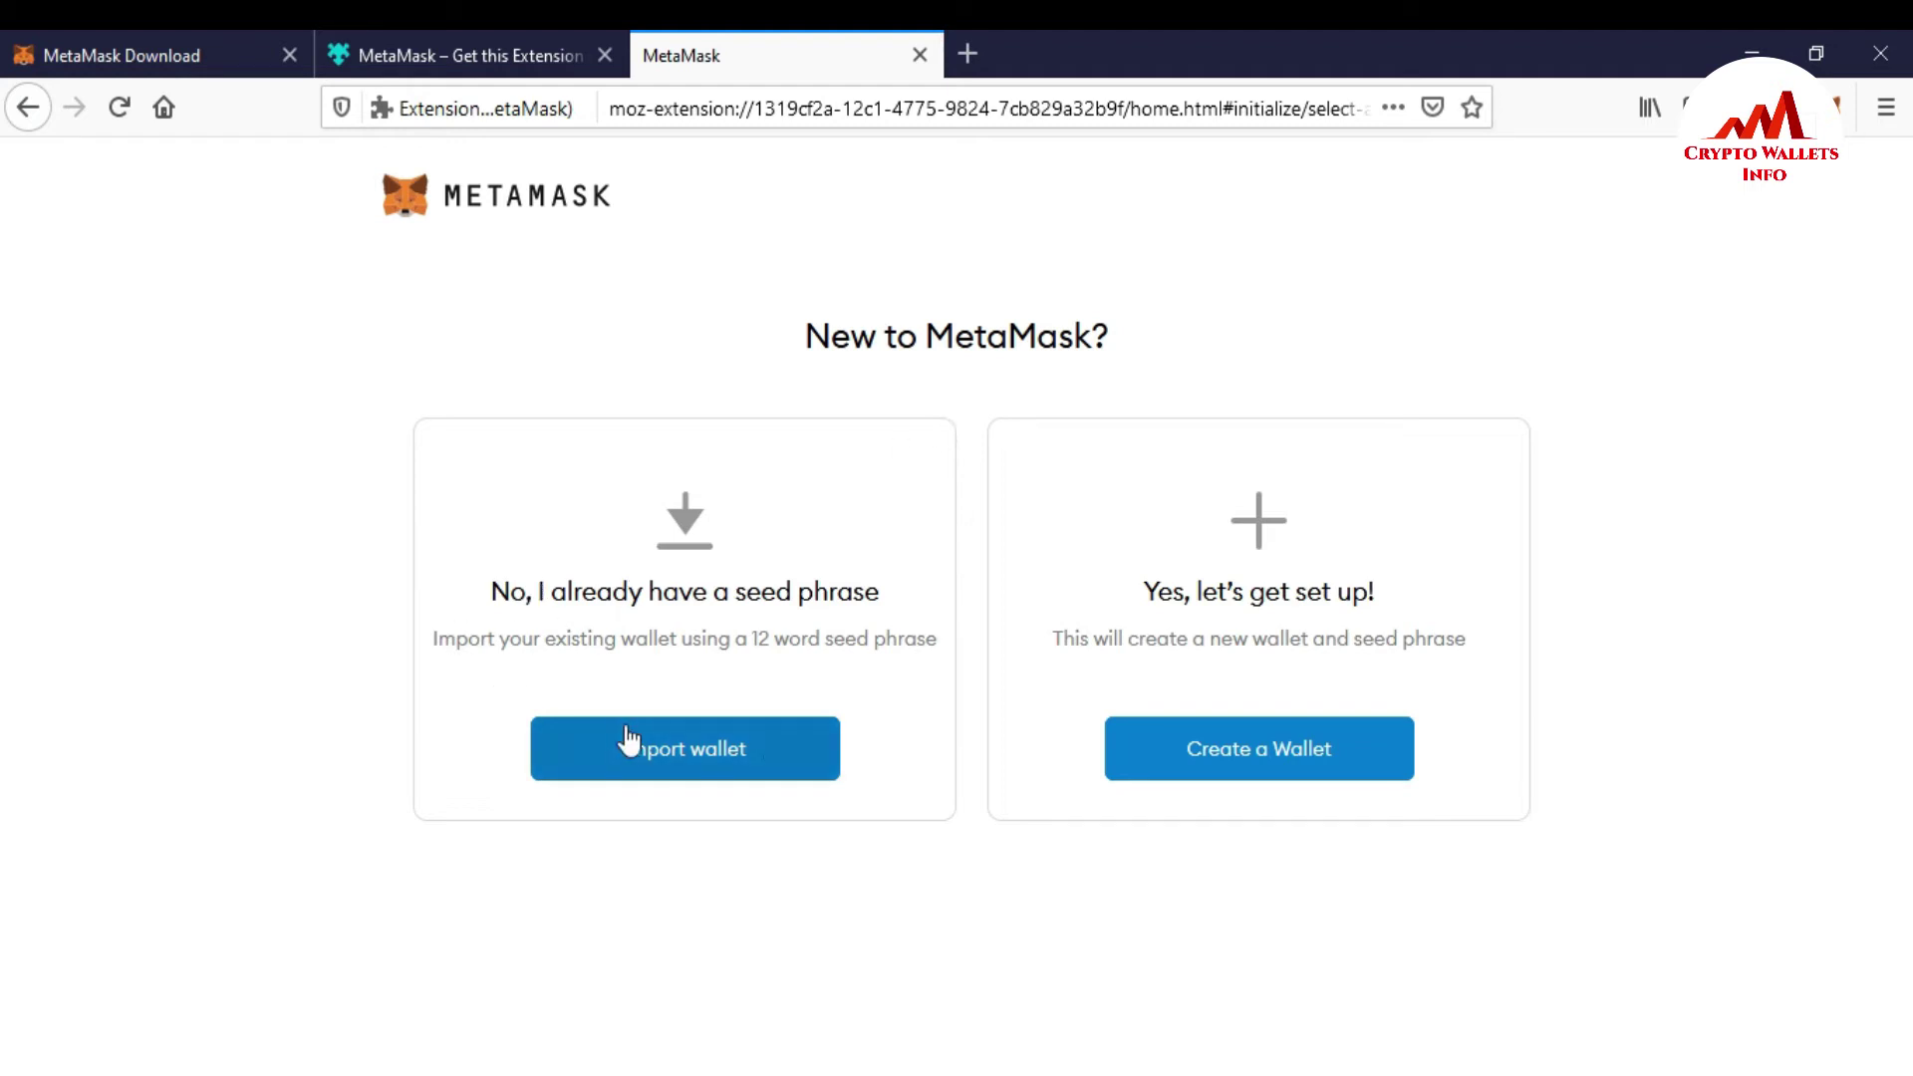
# Choose Import wallet and agree to share anonymous usage data
pyautogui.click(730, 767)
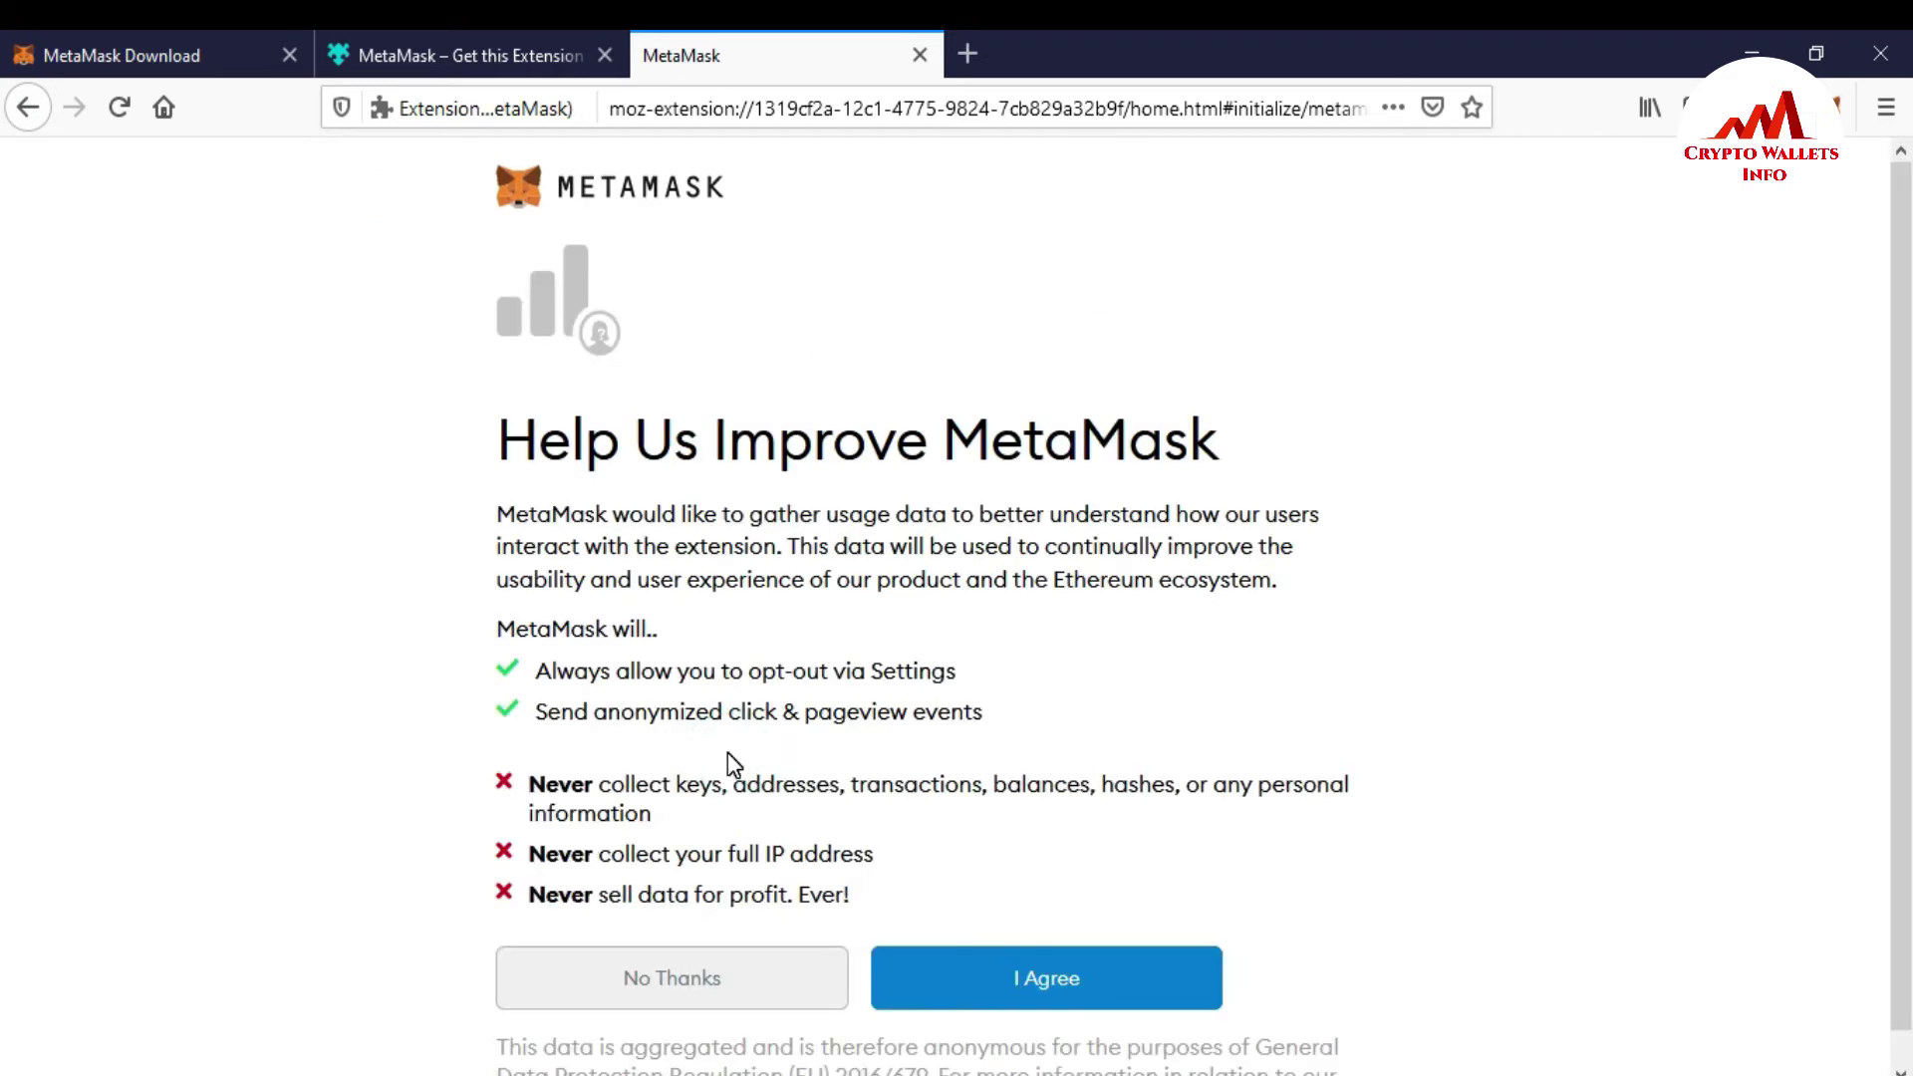
pyautogui.scroll(-1, 5, 339)
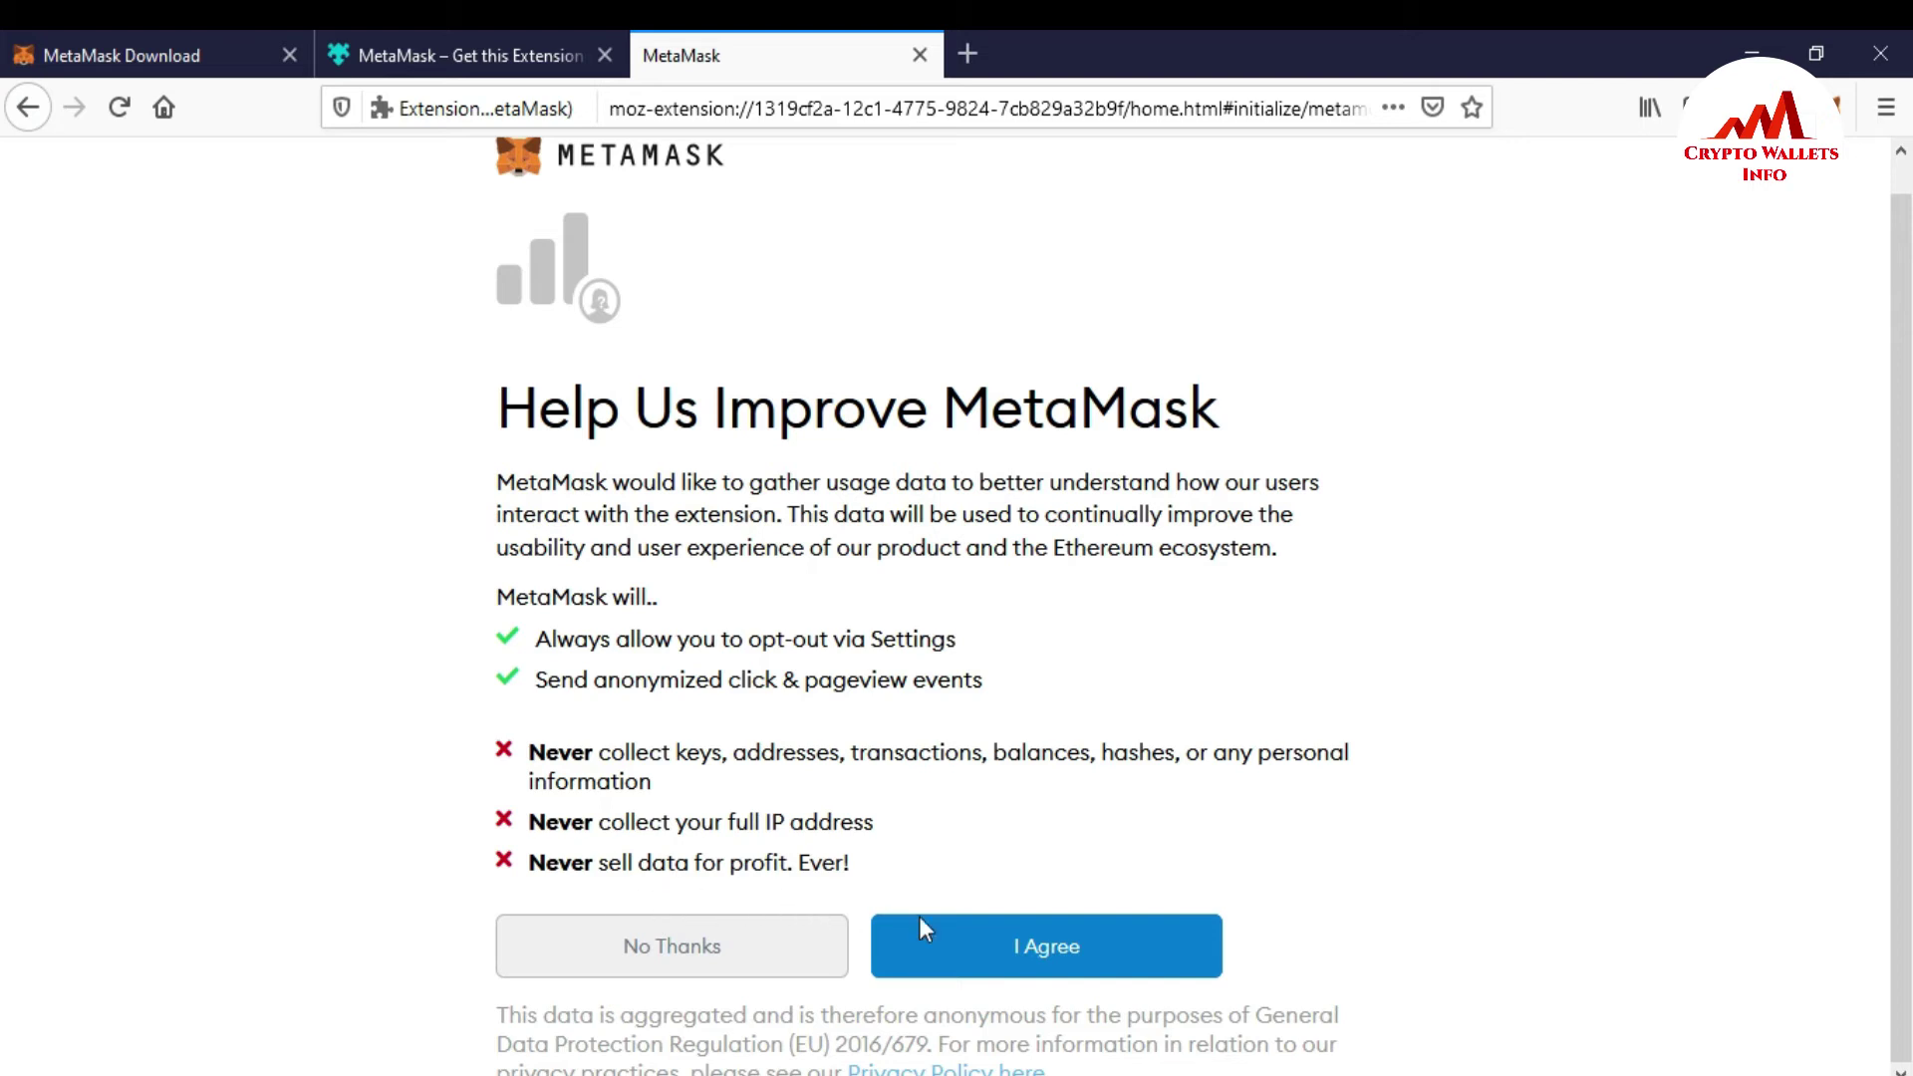
pyautogui.click(1041, 945)
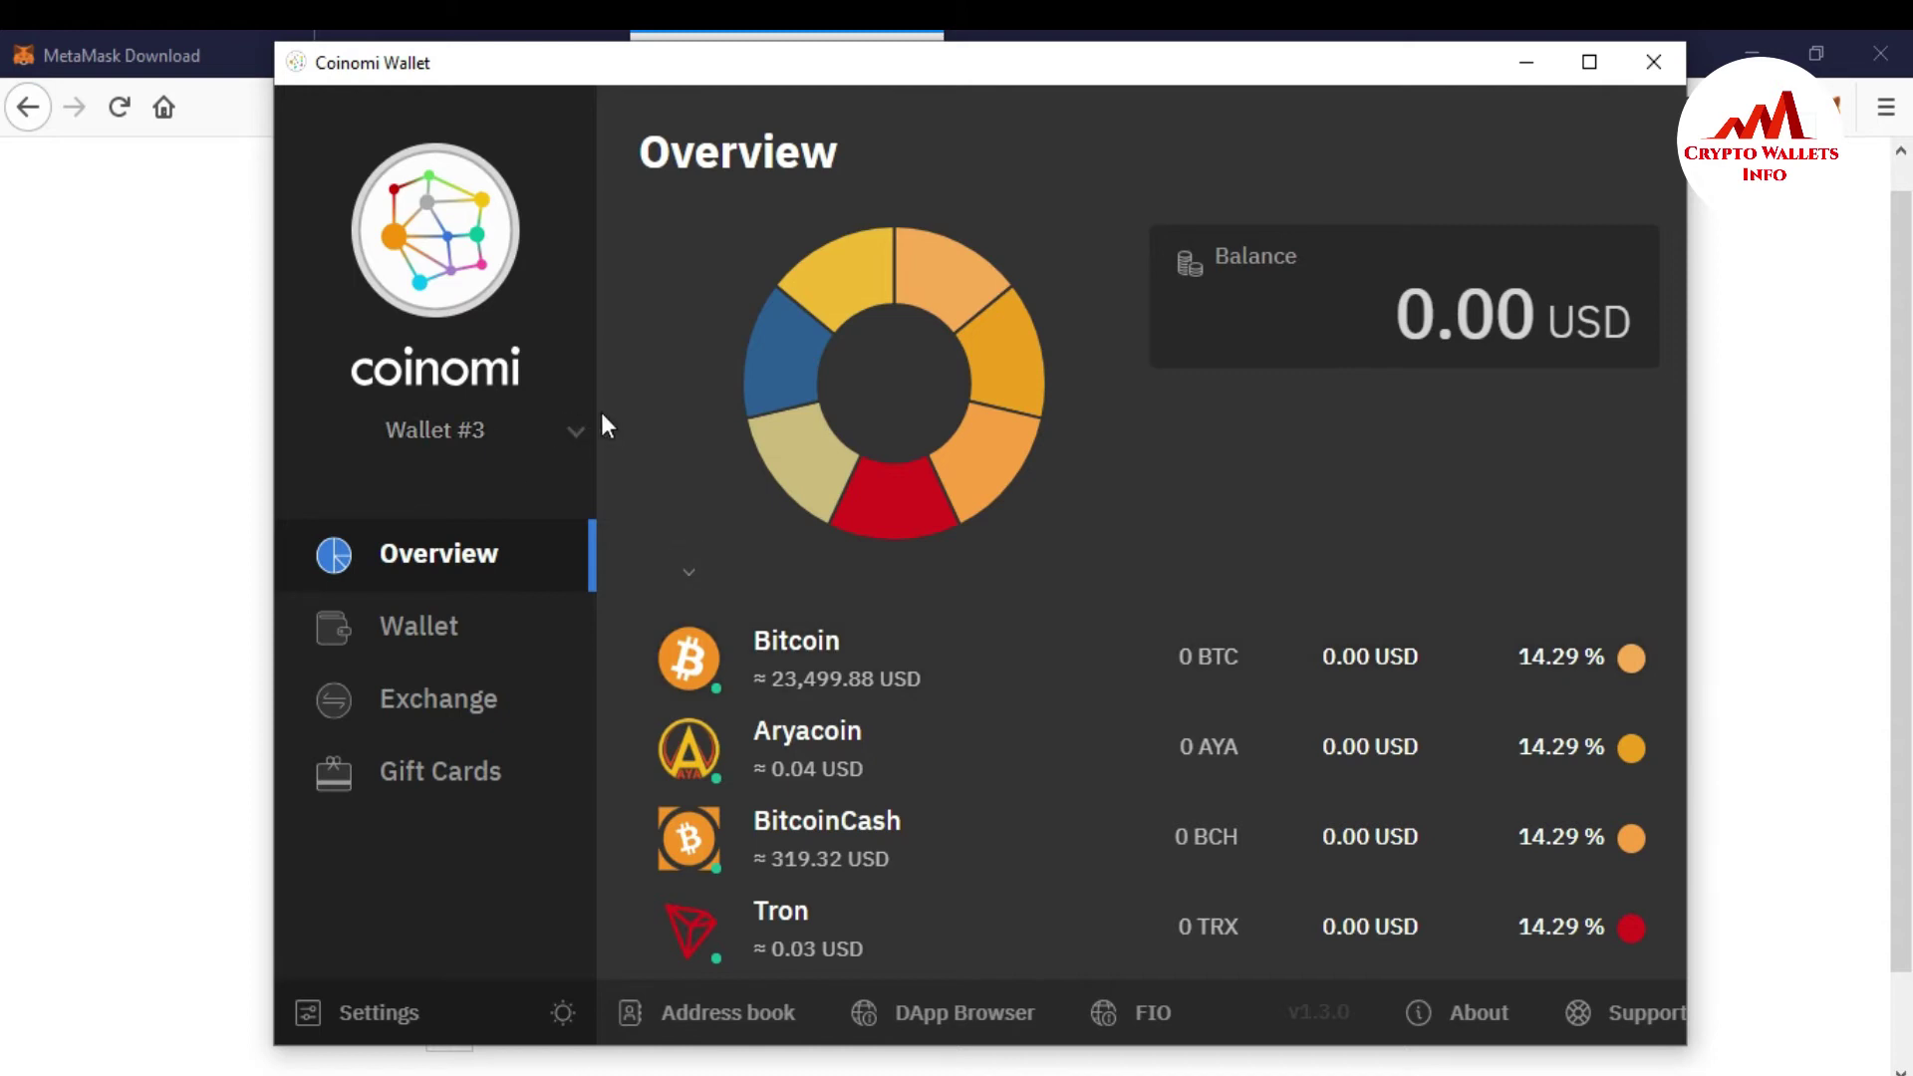
# In Coinomi's Manage Wallets, choose Backup for Wallet #2
pyautogui.click(575, 433)
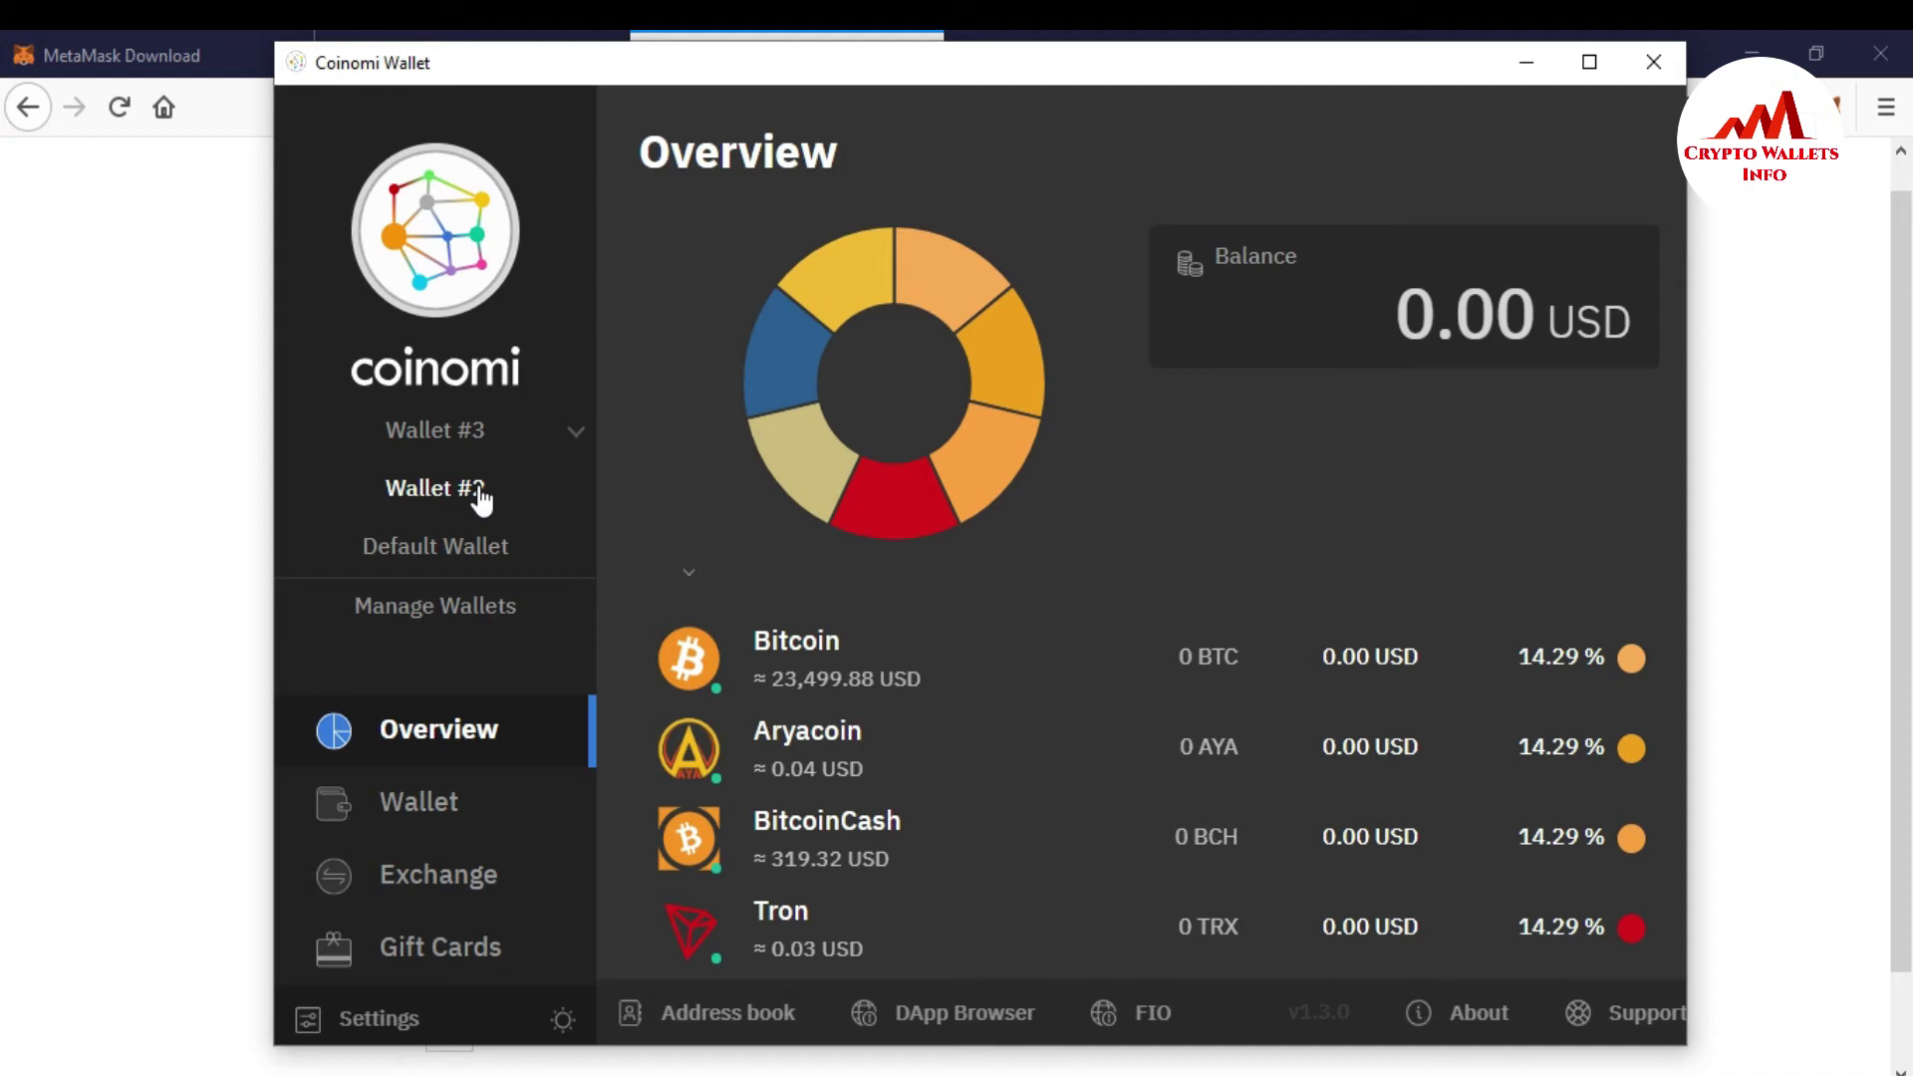
pyautogui.click(449, 604)
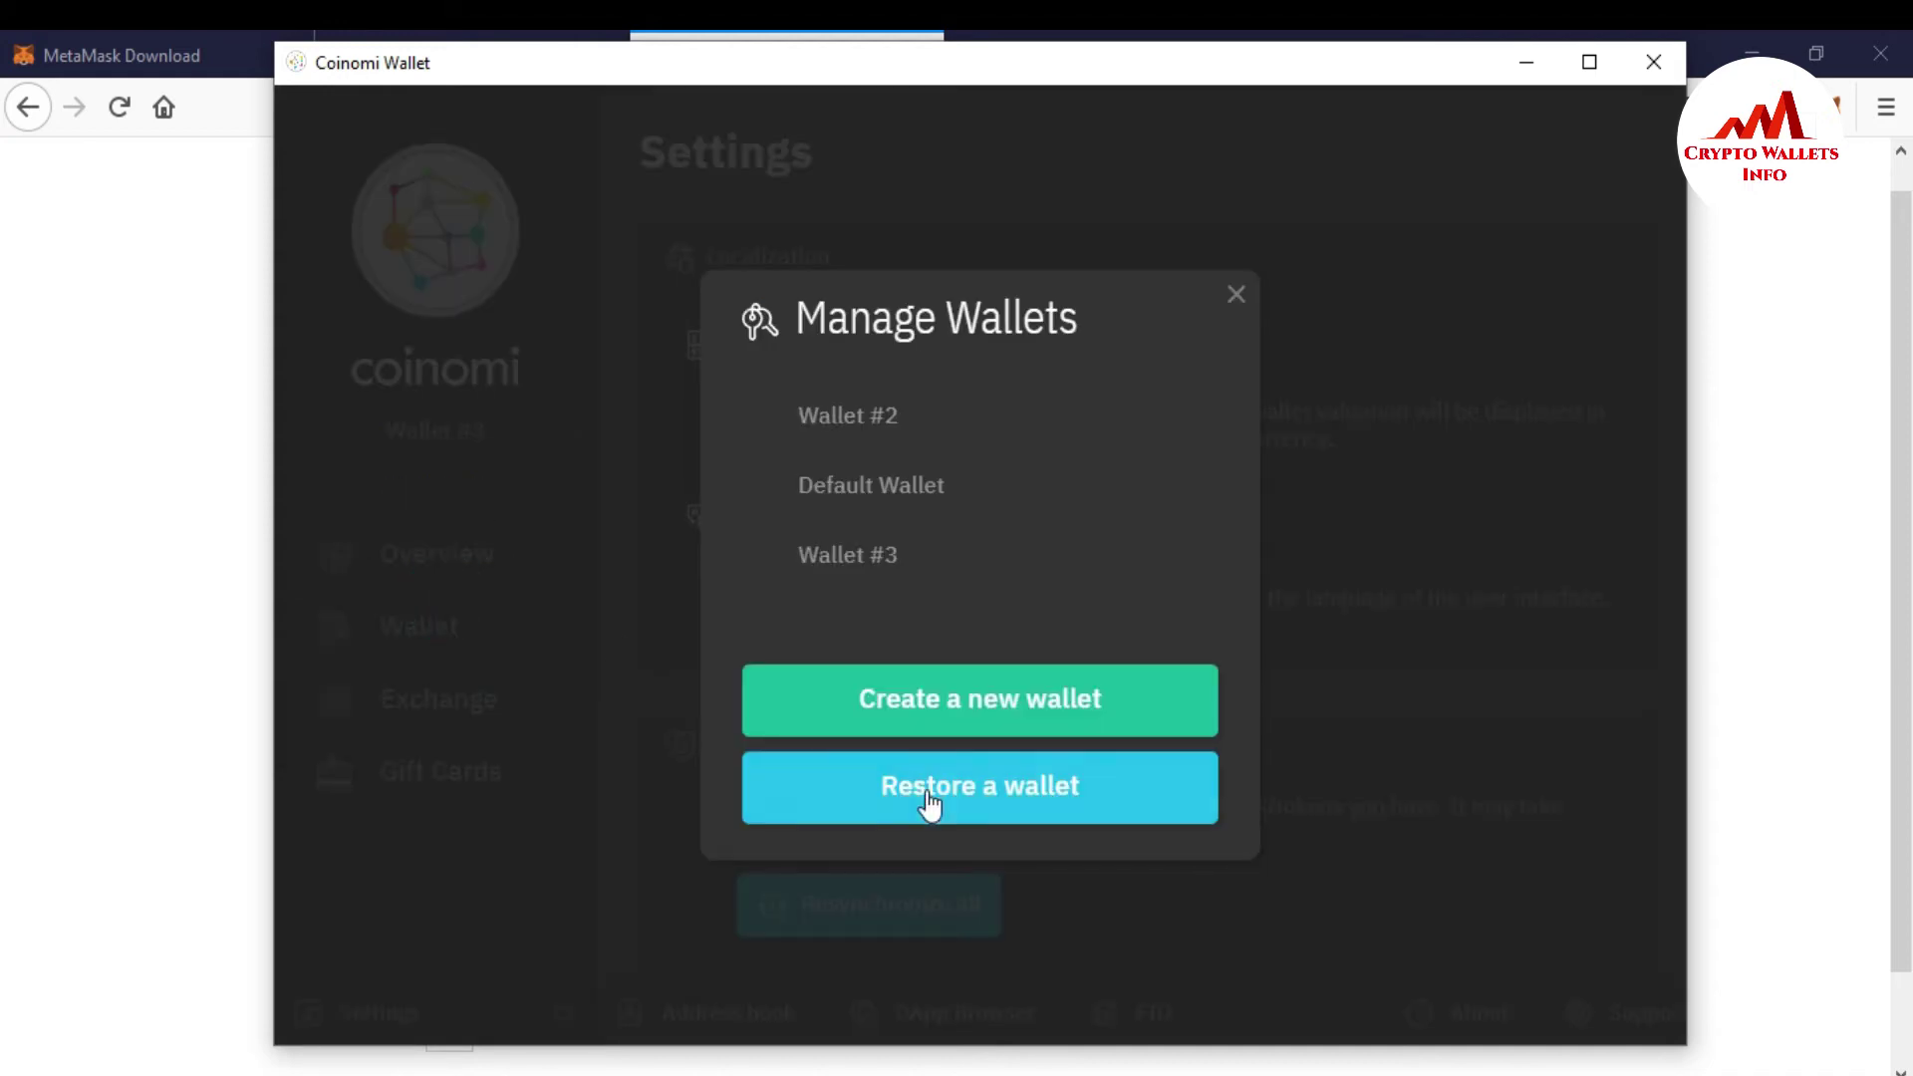
pyautogui.click(885, 419)
pyautogui.click(959, 522)
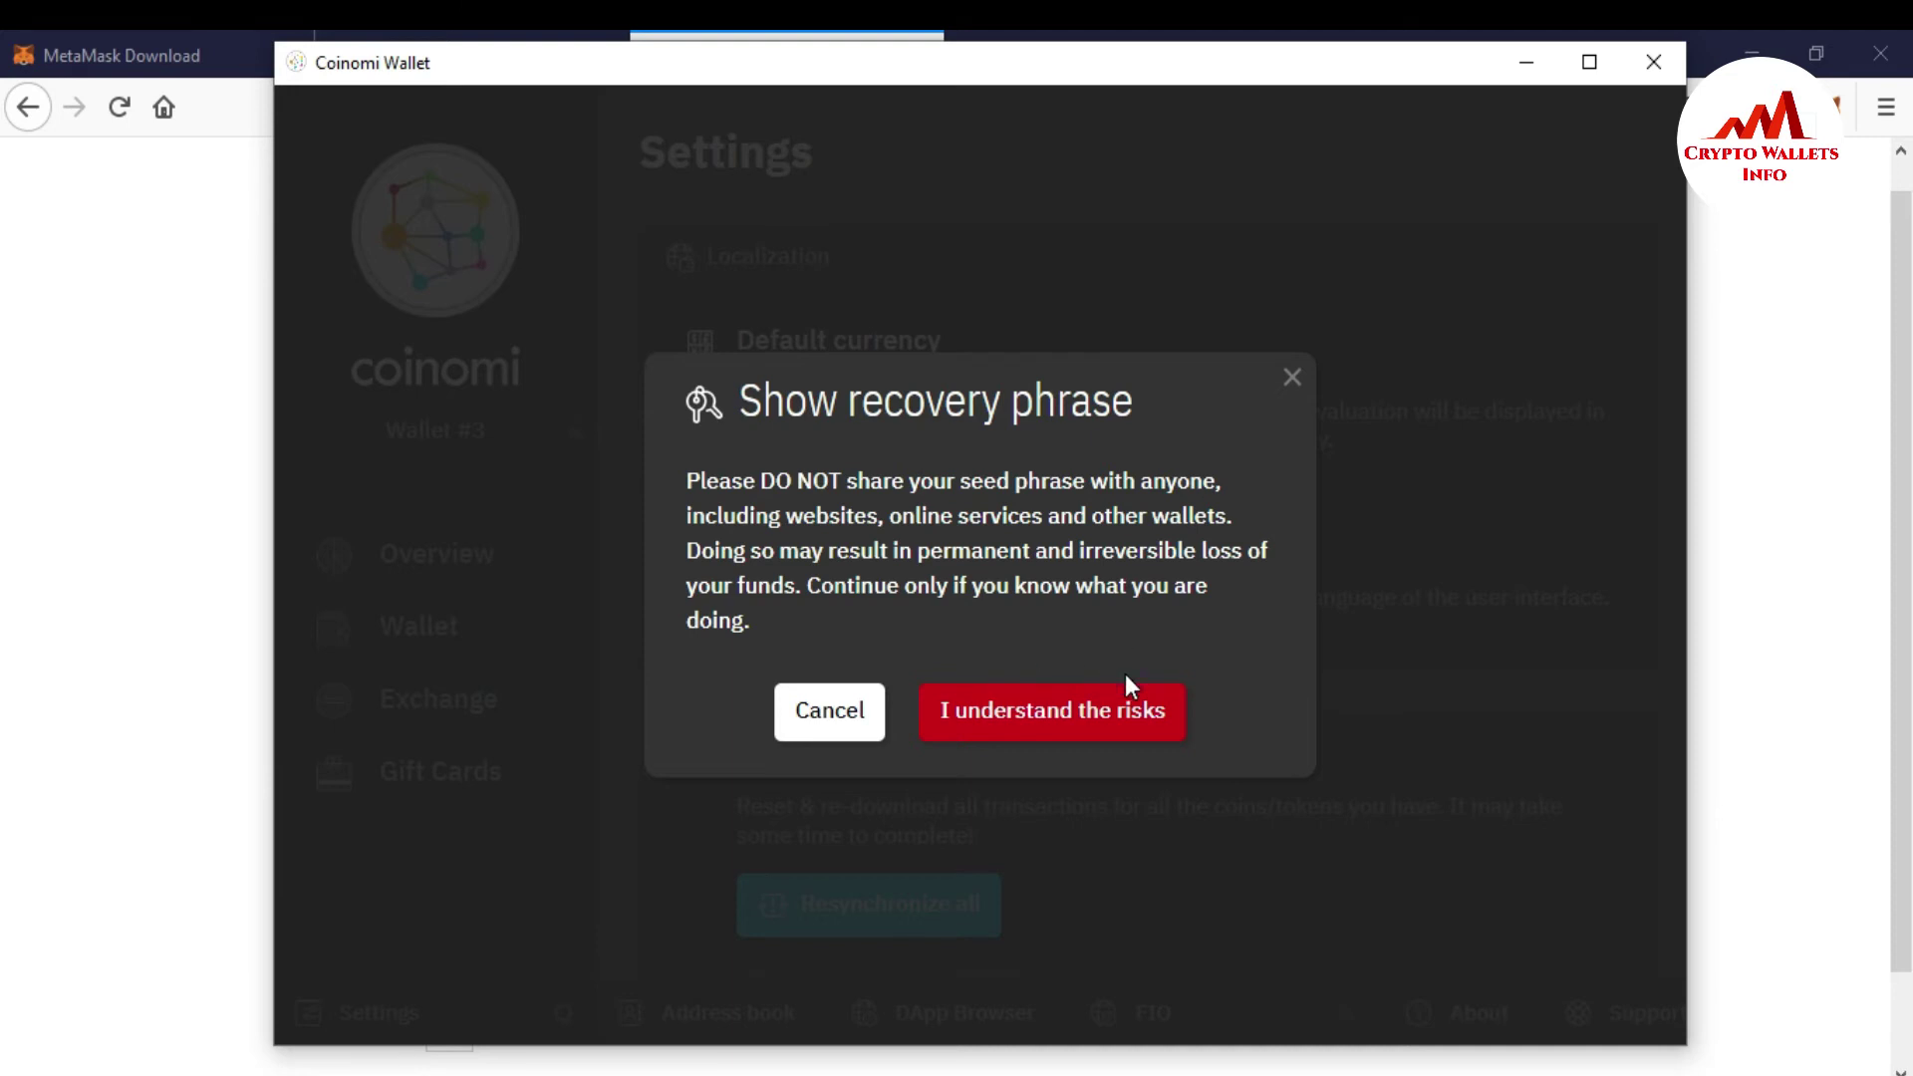
# Unlock Wallet #2 with its password, select its recovery phrase, then close the dialogs
pyautogui.click(1038, 729)
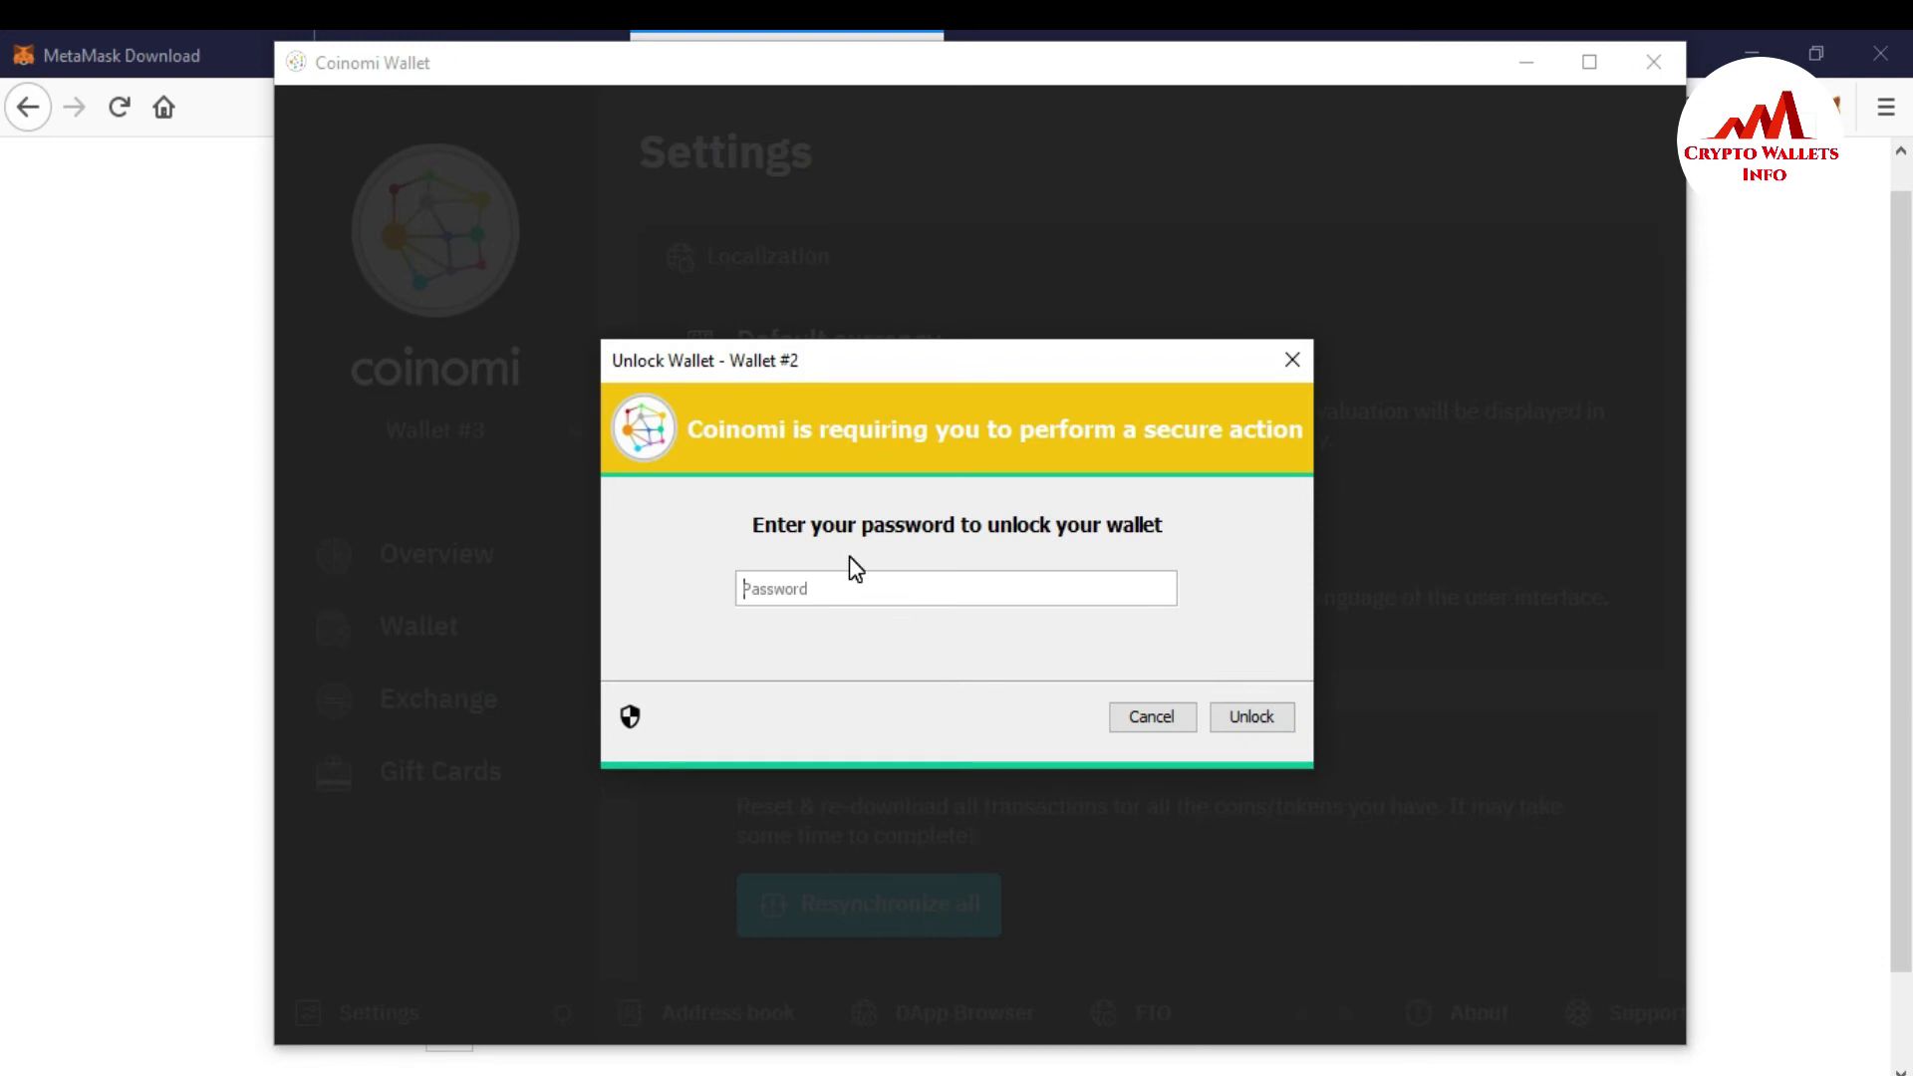
pyautogui.write('•••••')
pyautogui.click(1245, 712)
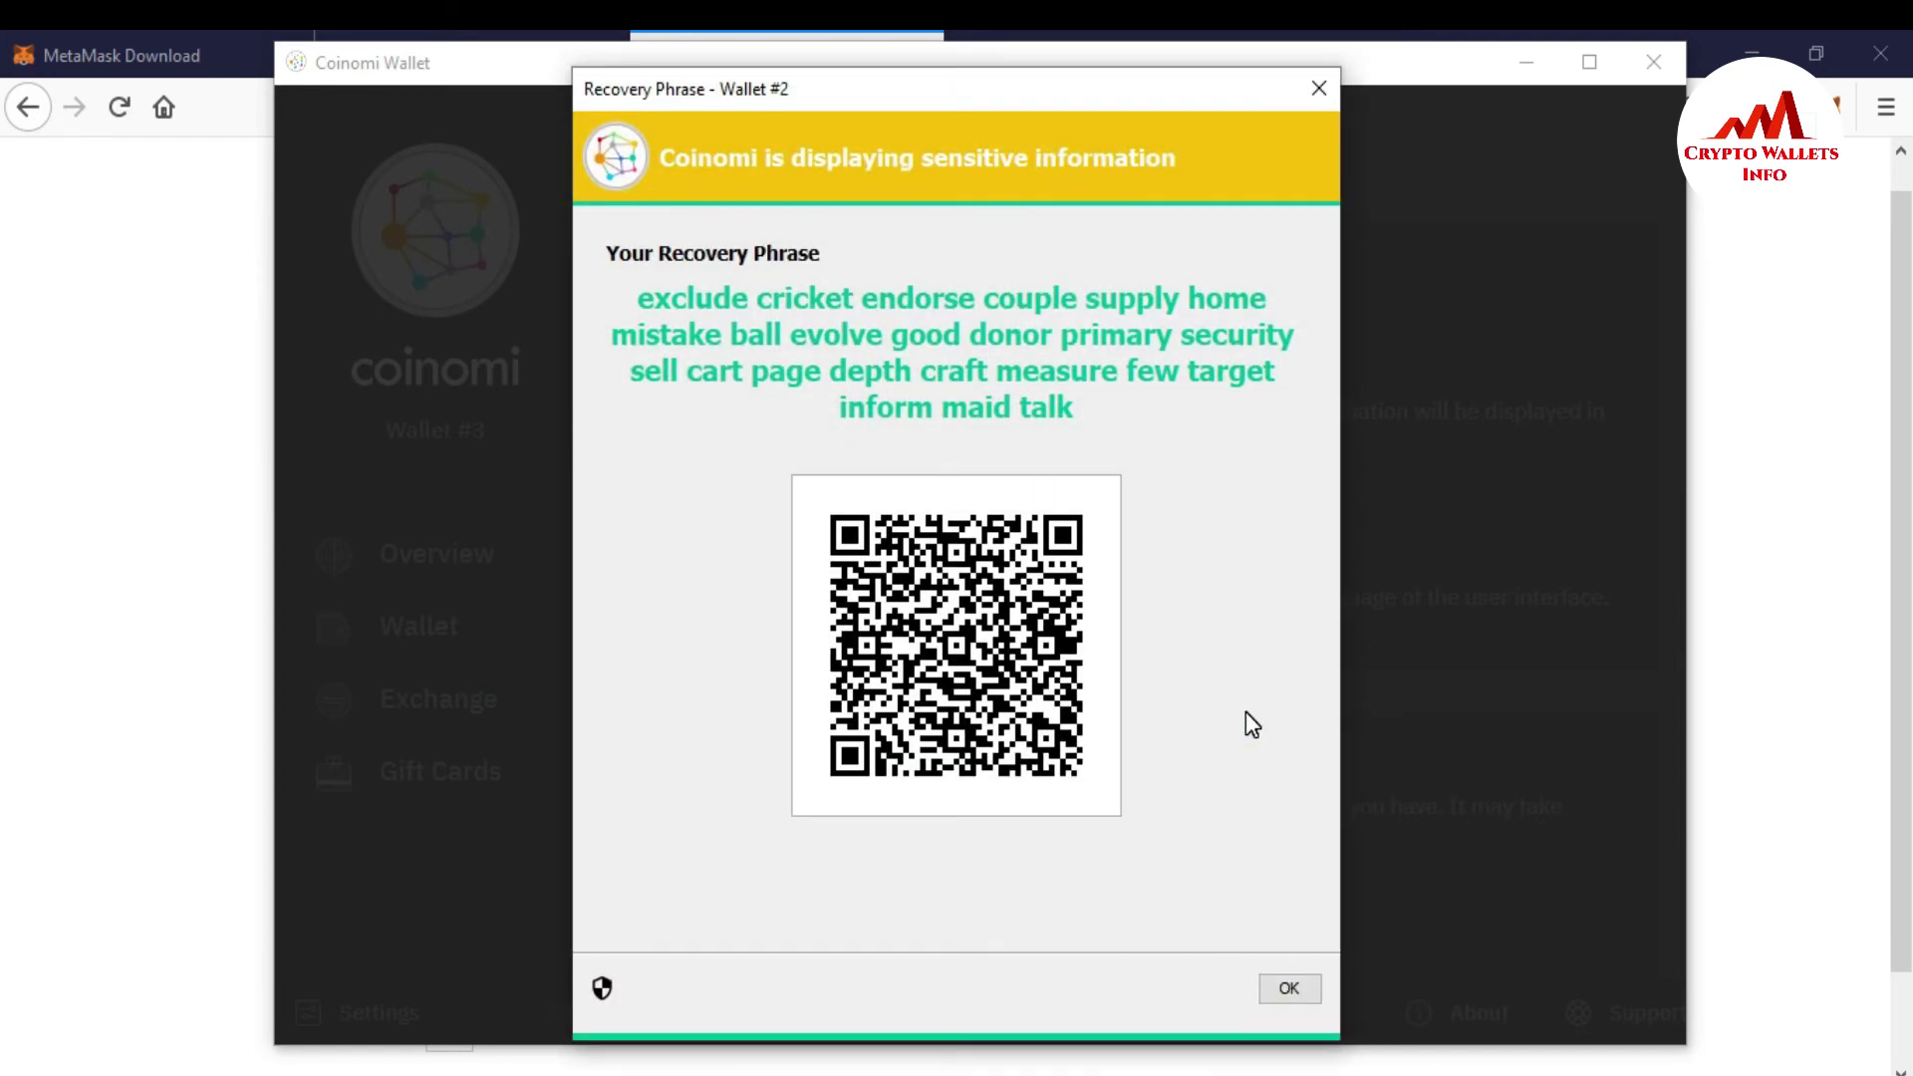
pyautogui.moveTo(632, 293); pyautogui.dragTo(1084, 424)
pyautogui.click(1087, 406)
pyautogui.moveTo(1086, 404); pyautogui.dragTo(614, 313)
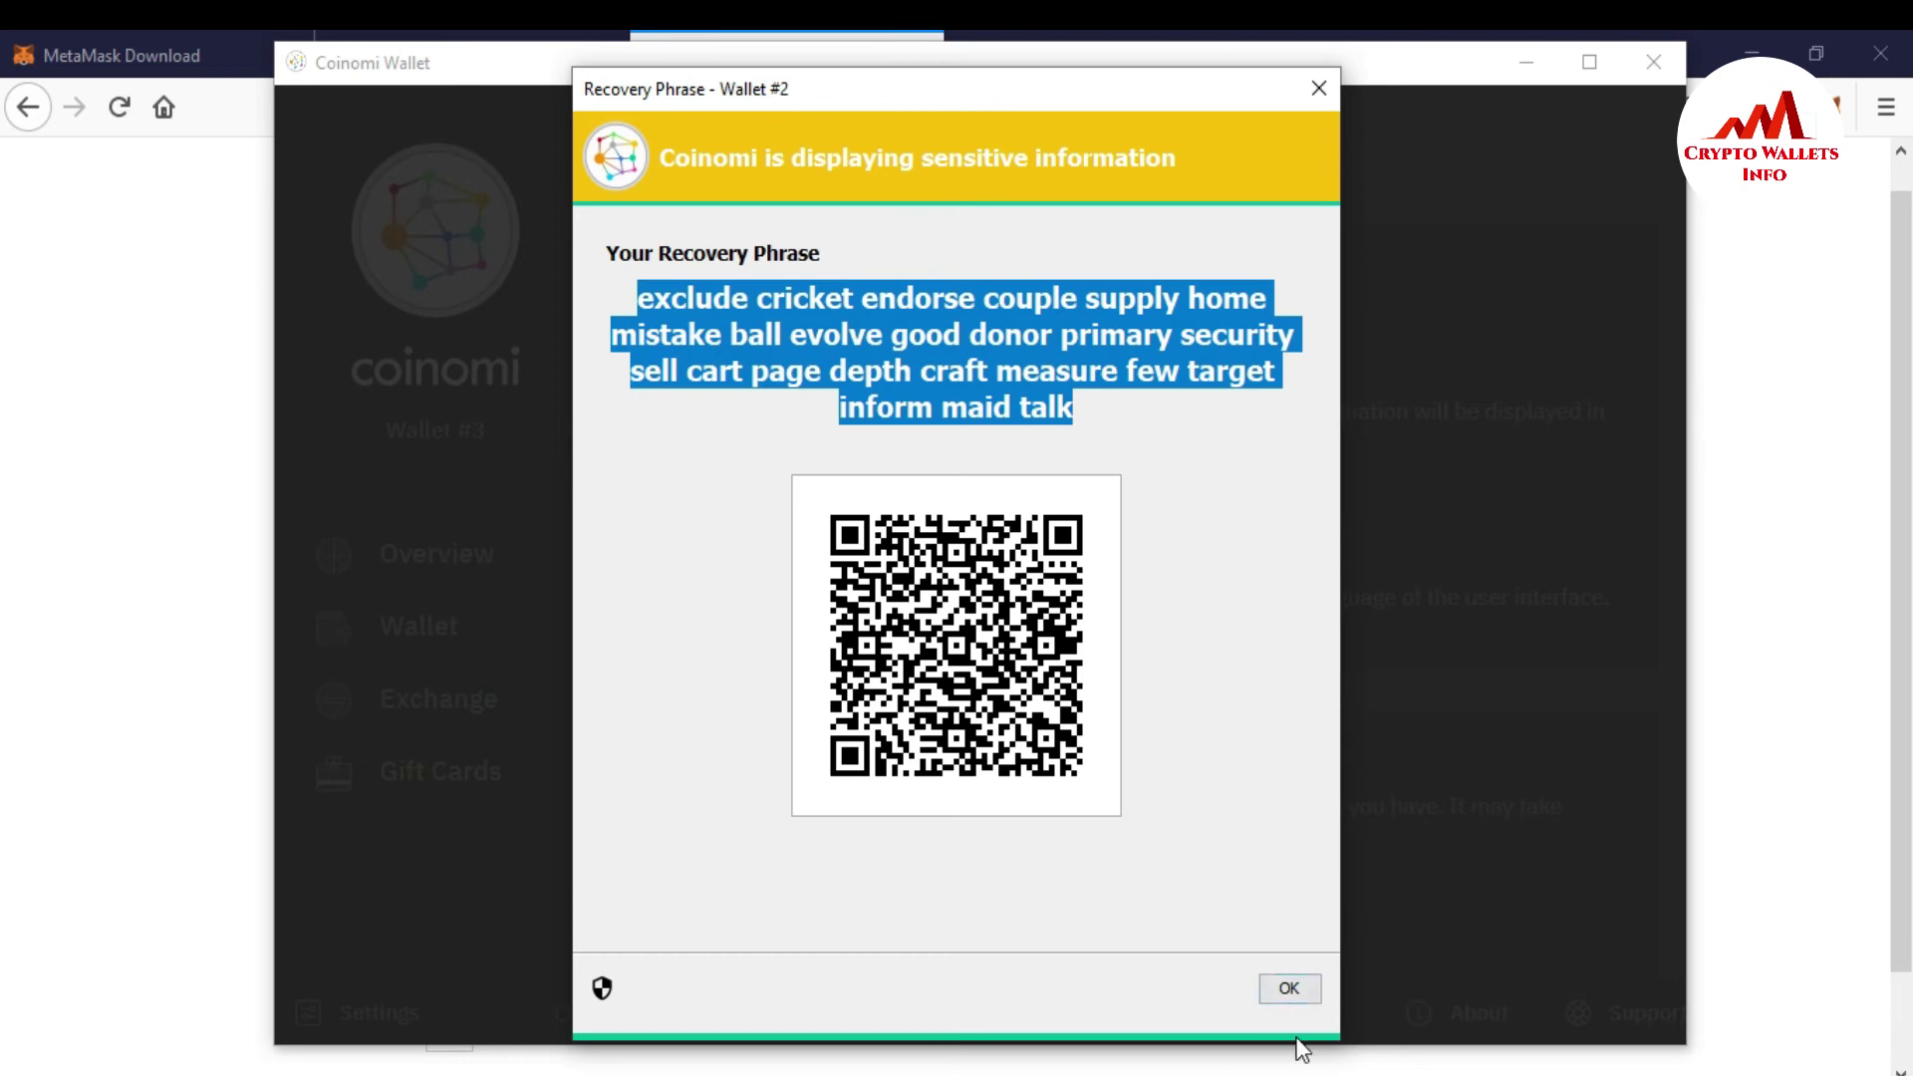
pyautogui.click(1287, 989)
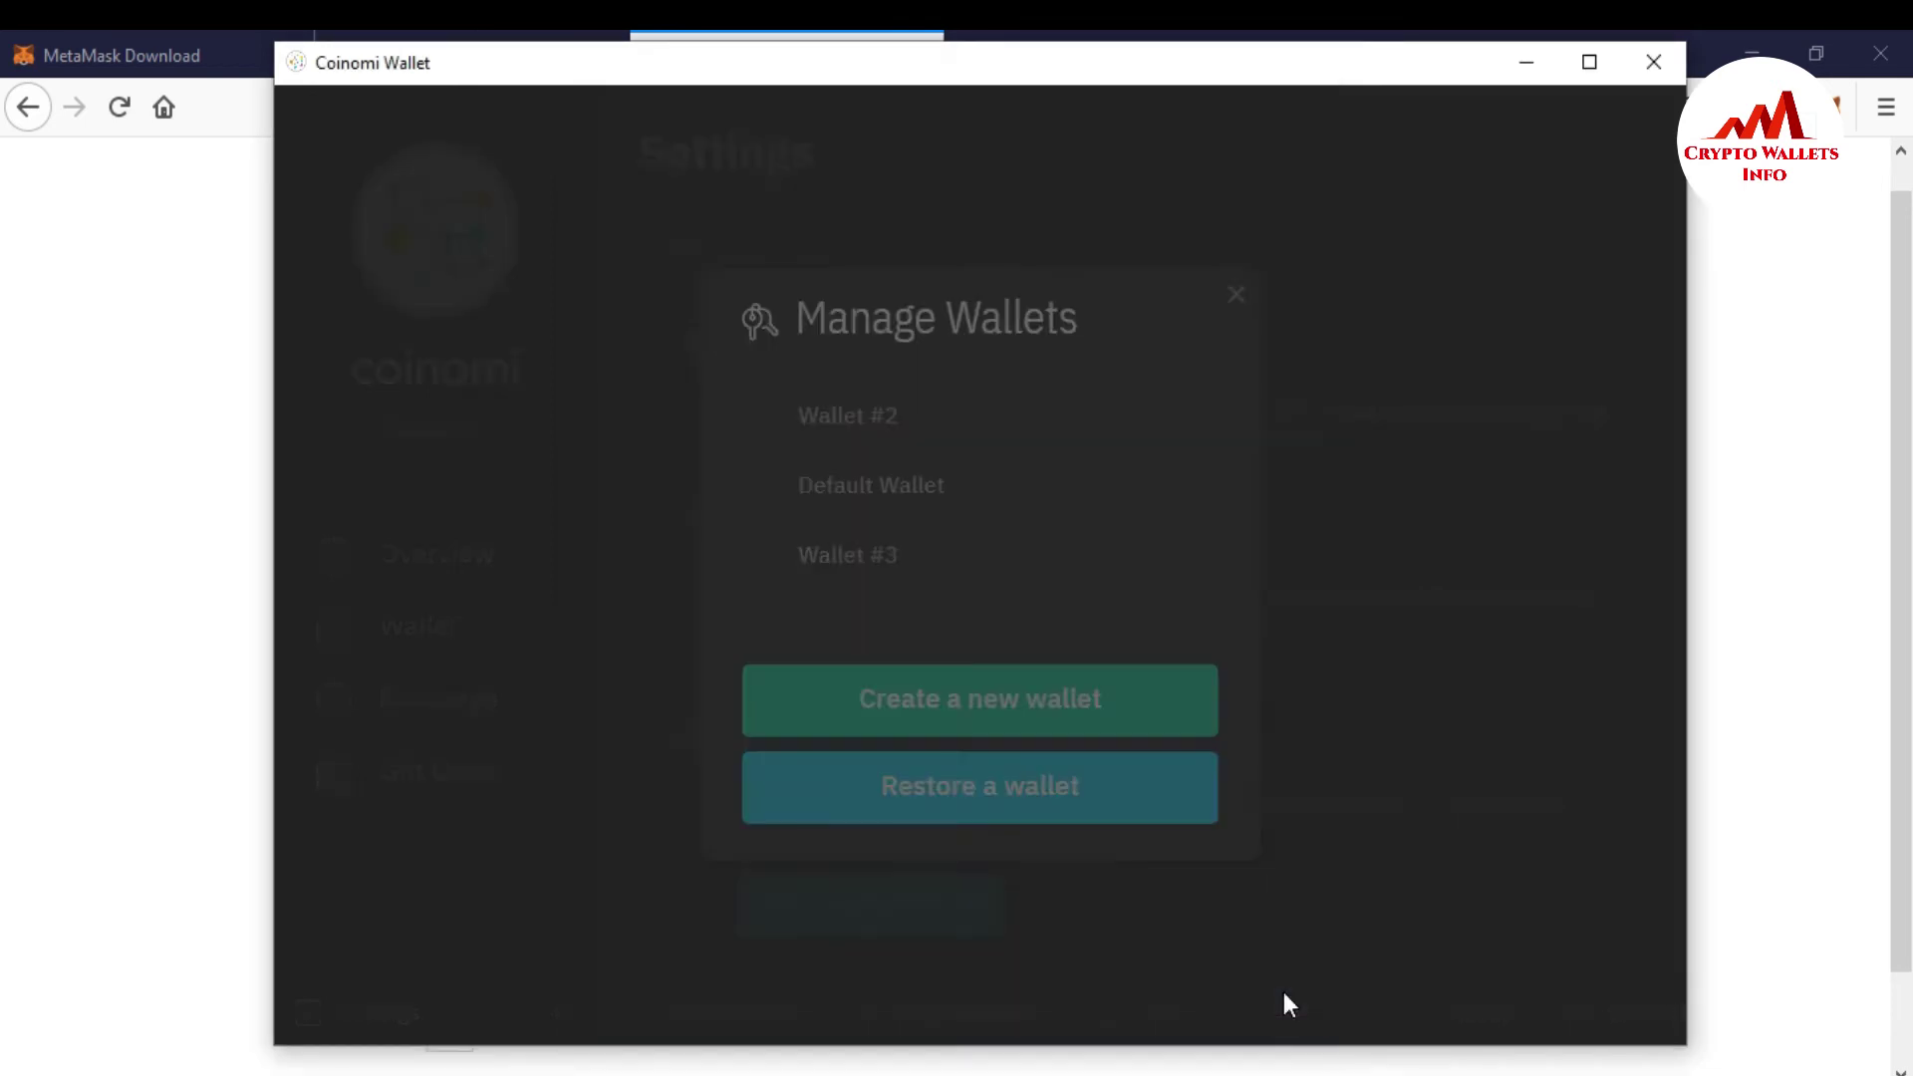
pyautogui.click(1237, 297)
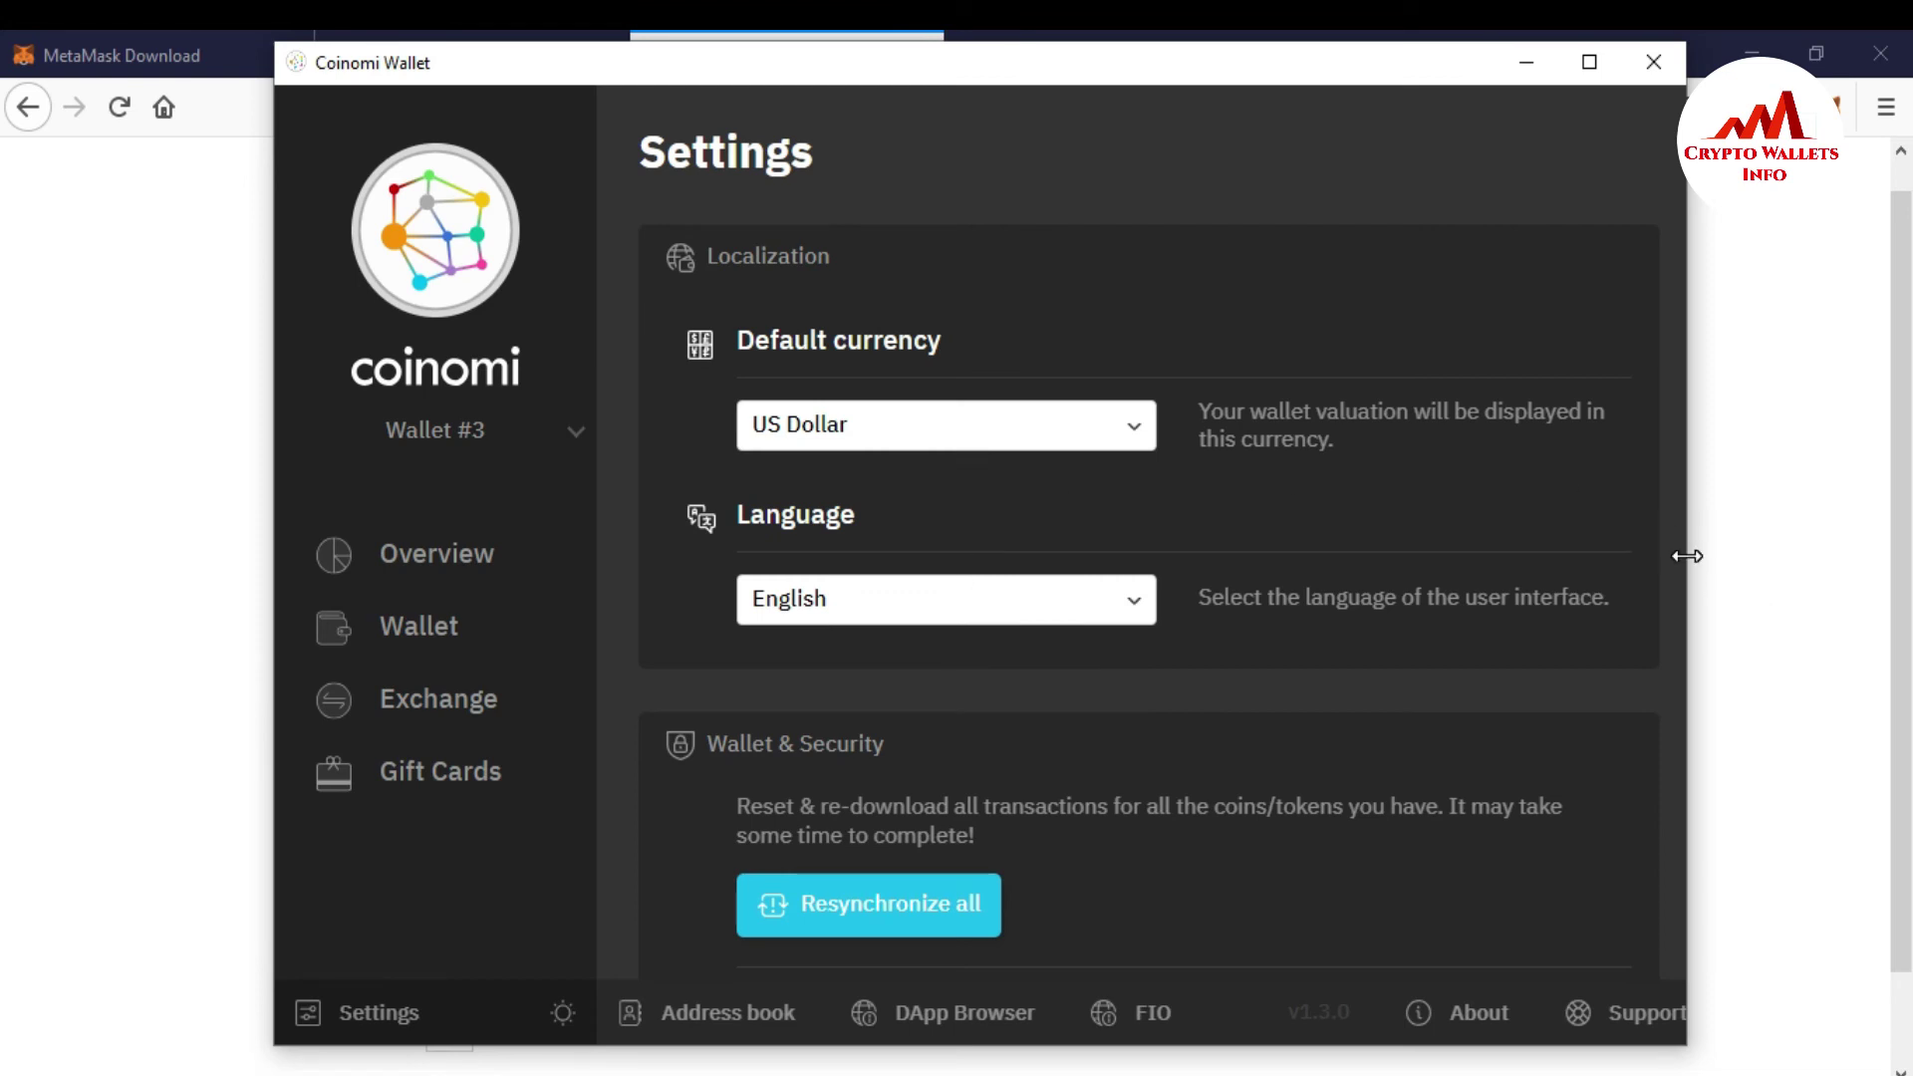
# Paste the copied recovery phrase into MetaMask's import form and show it as plain text
pyautogui.click(1751, 598)
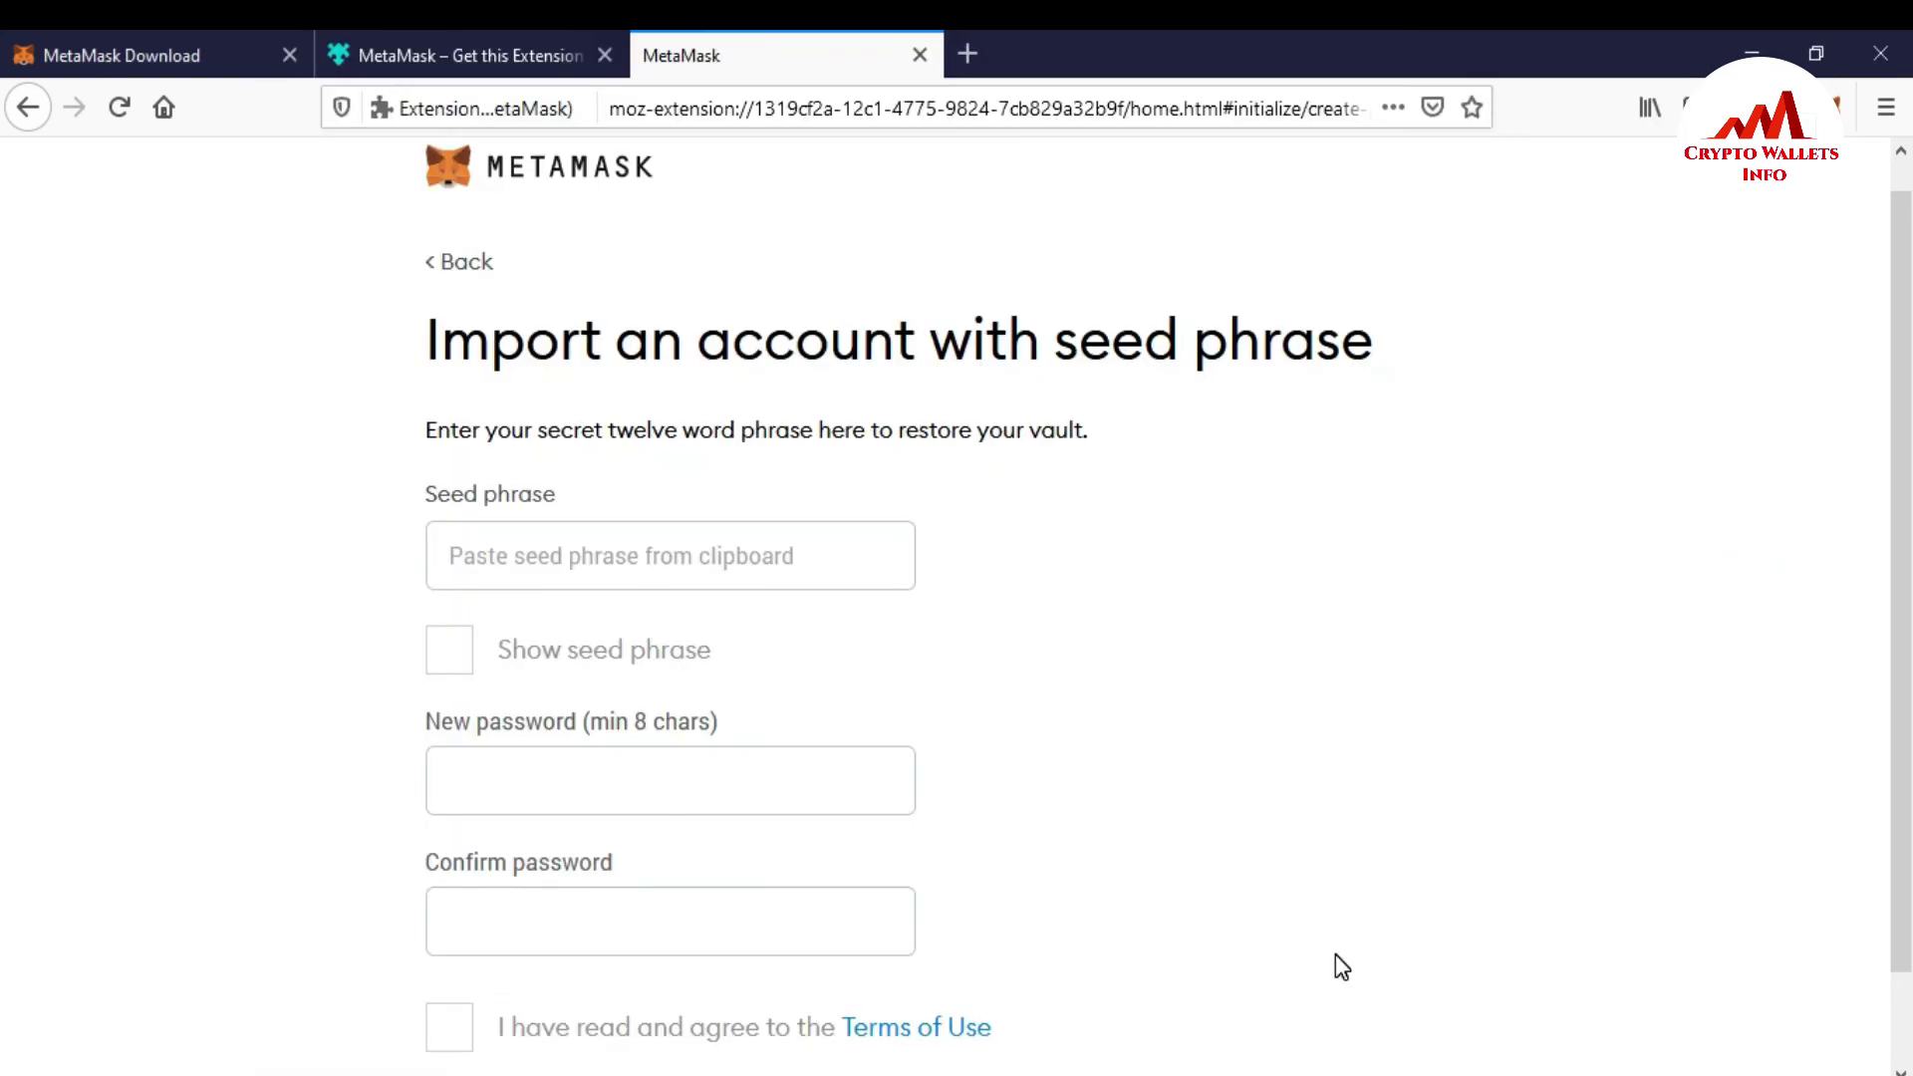
pyautogui.click(781, 540)
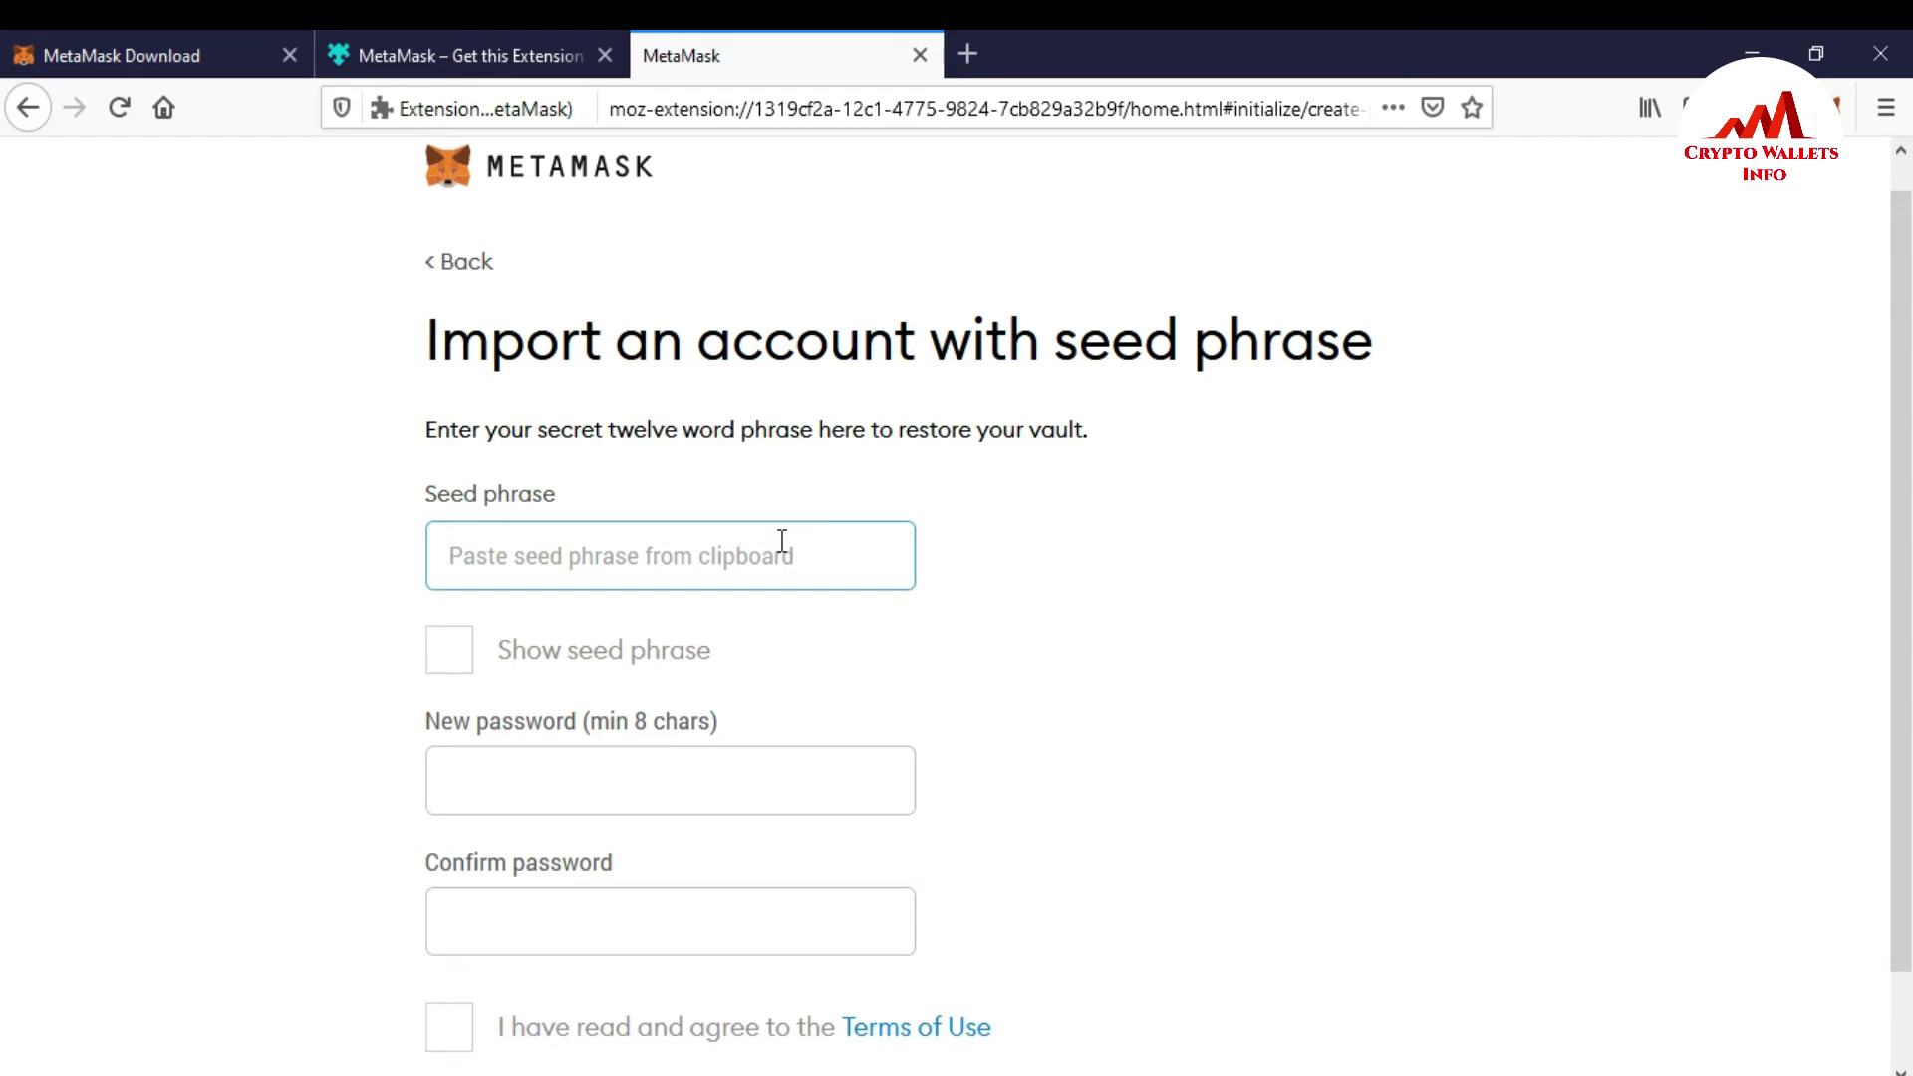
pyautogui.hotkey('ctrl', 'v')
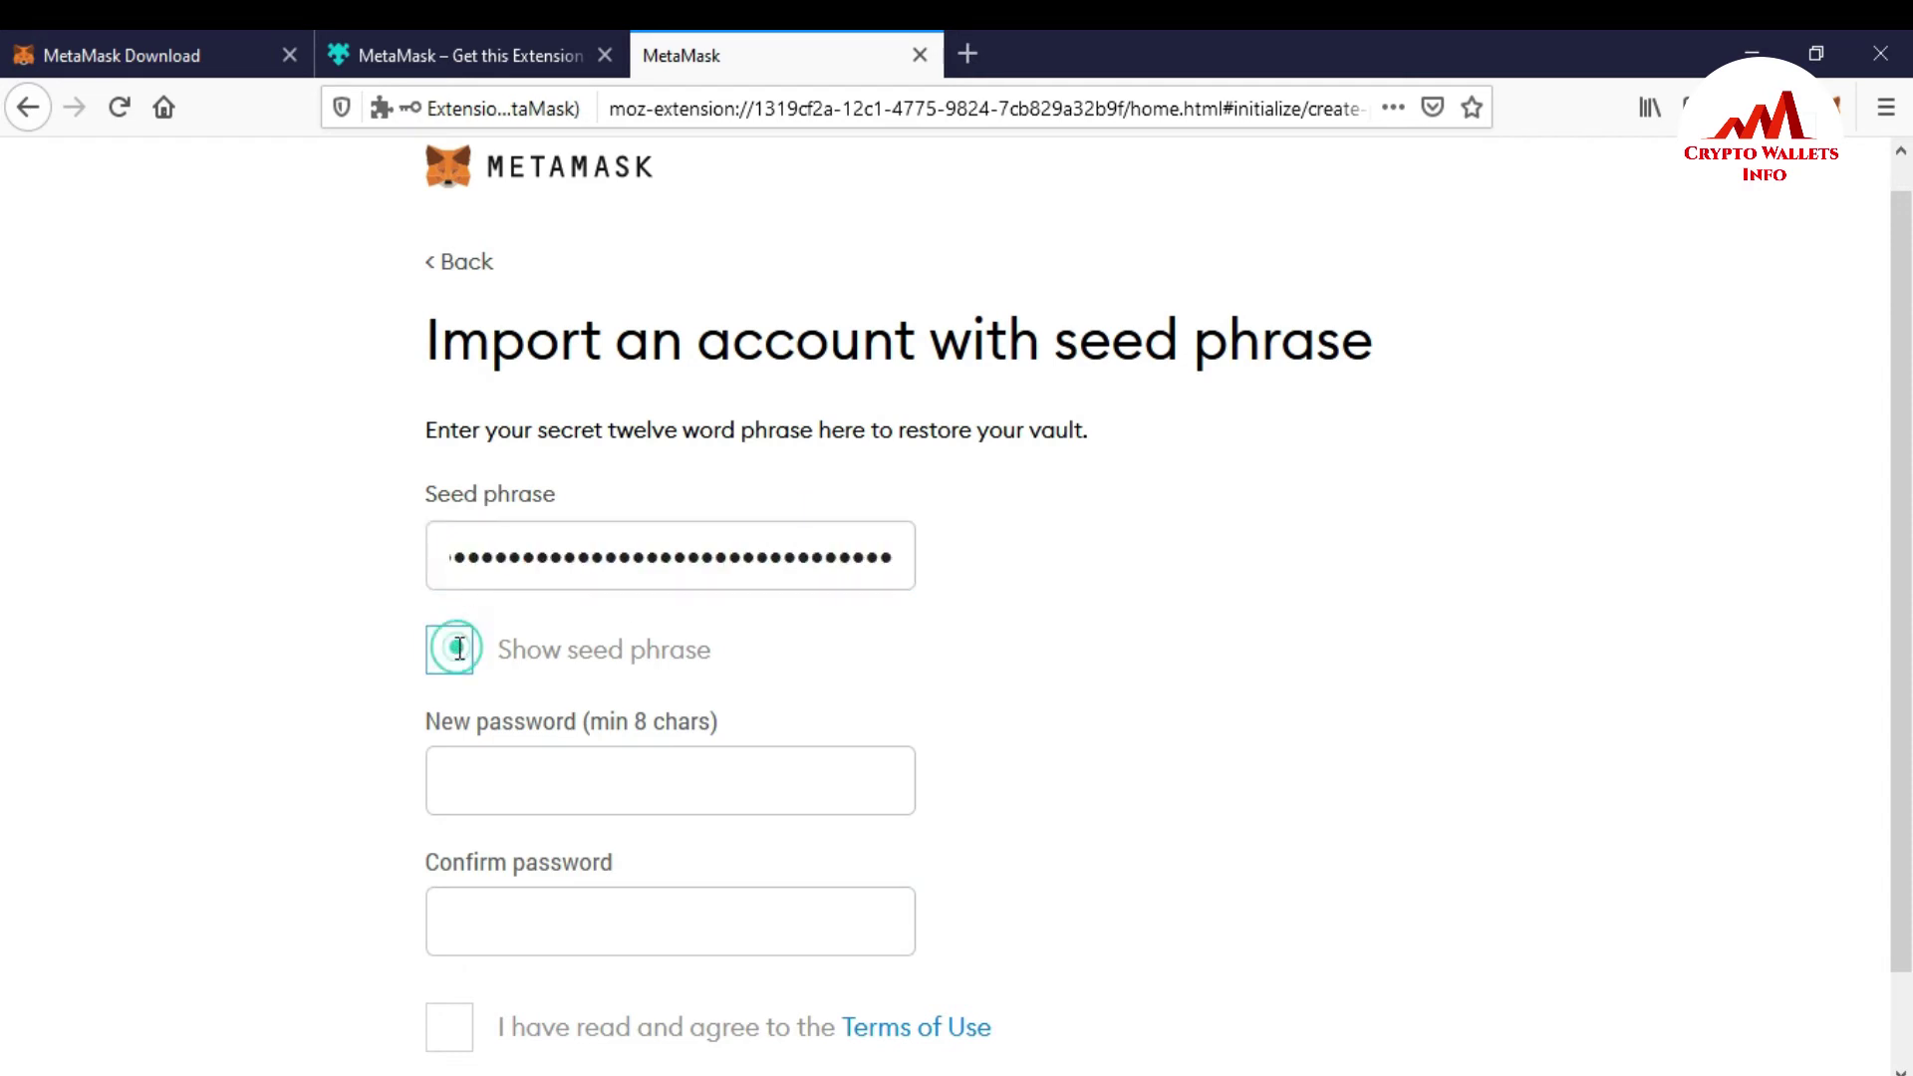
pyautogui.click(458, 650)
pyautogui.moveTo(906, 565); pyautogui.dragTo(900, 644)
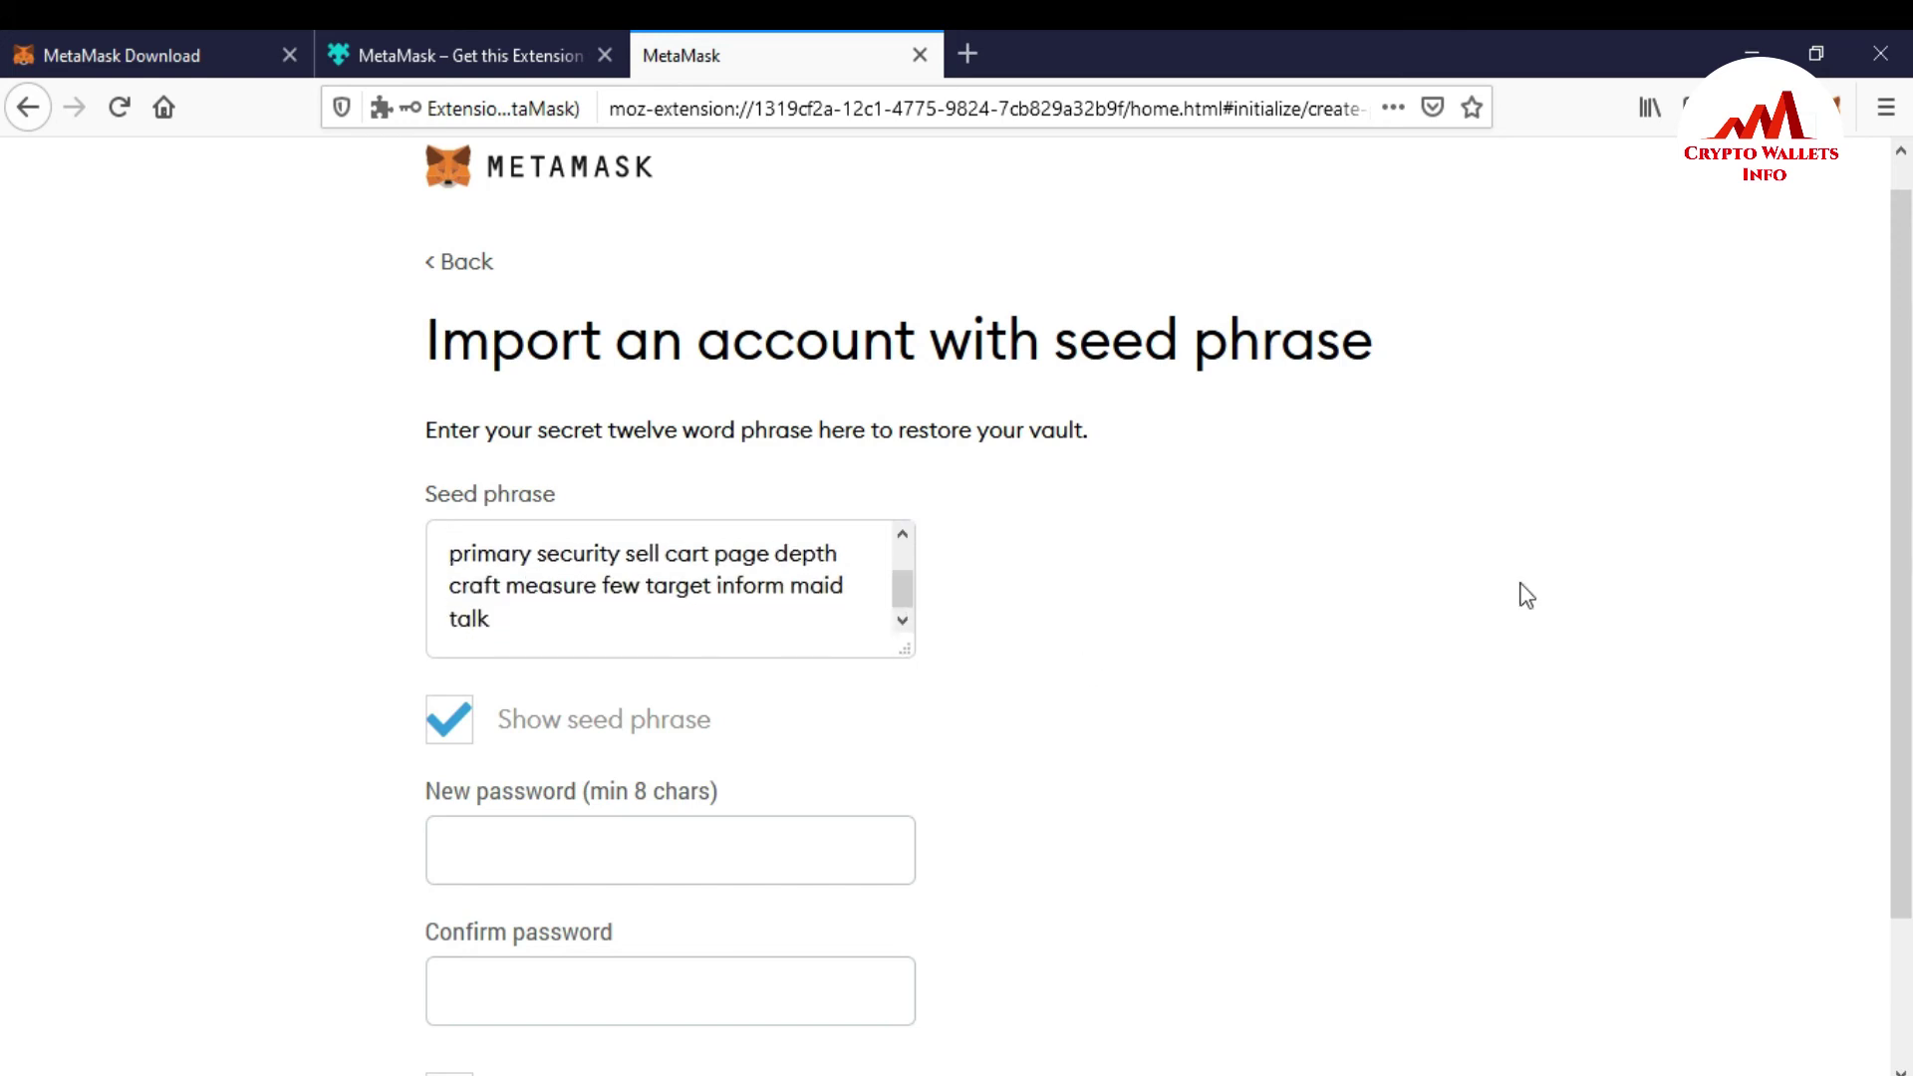
pyautogui.scroll(-3, 765, 671)
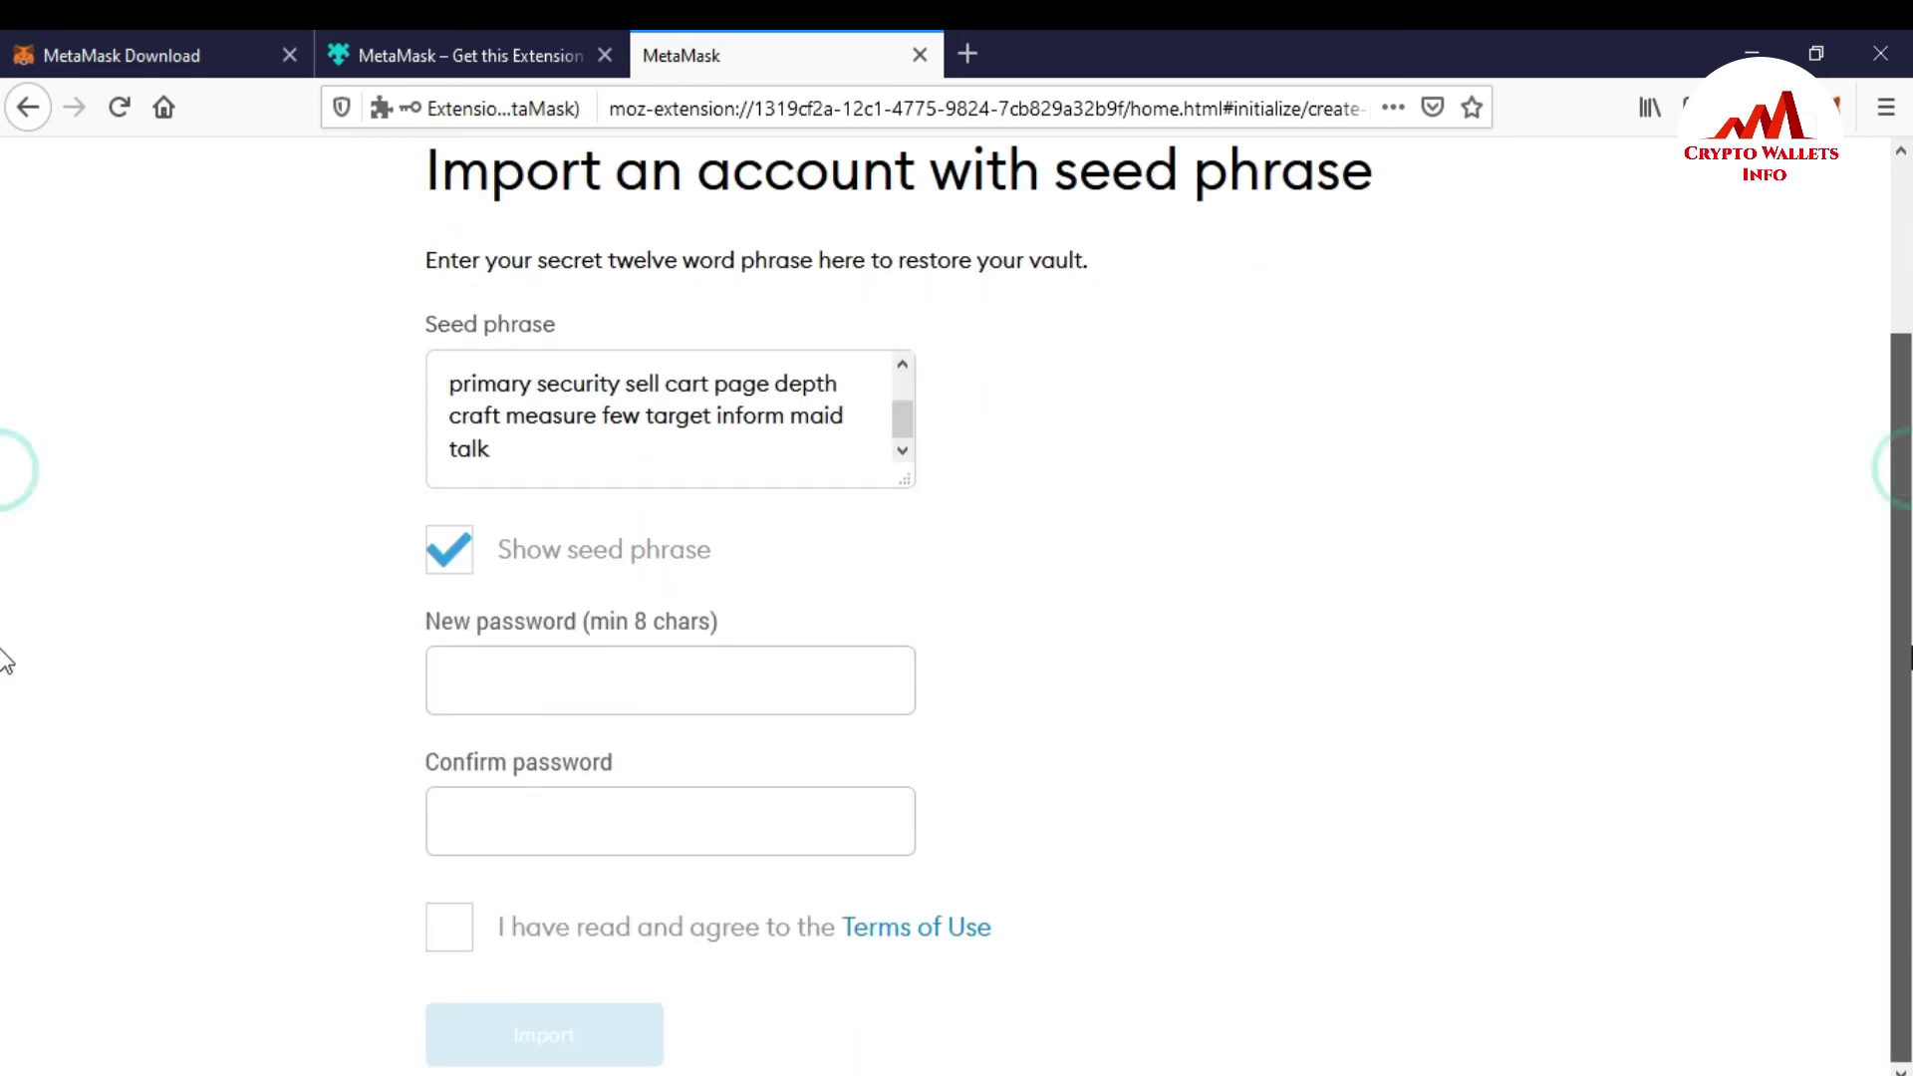
# Enter and confirm a new MetaMask password, then accept the Terms of Use
pyautogui.click(658, 696)
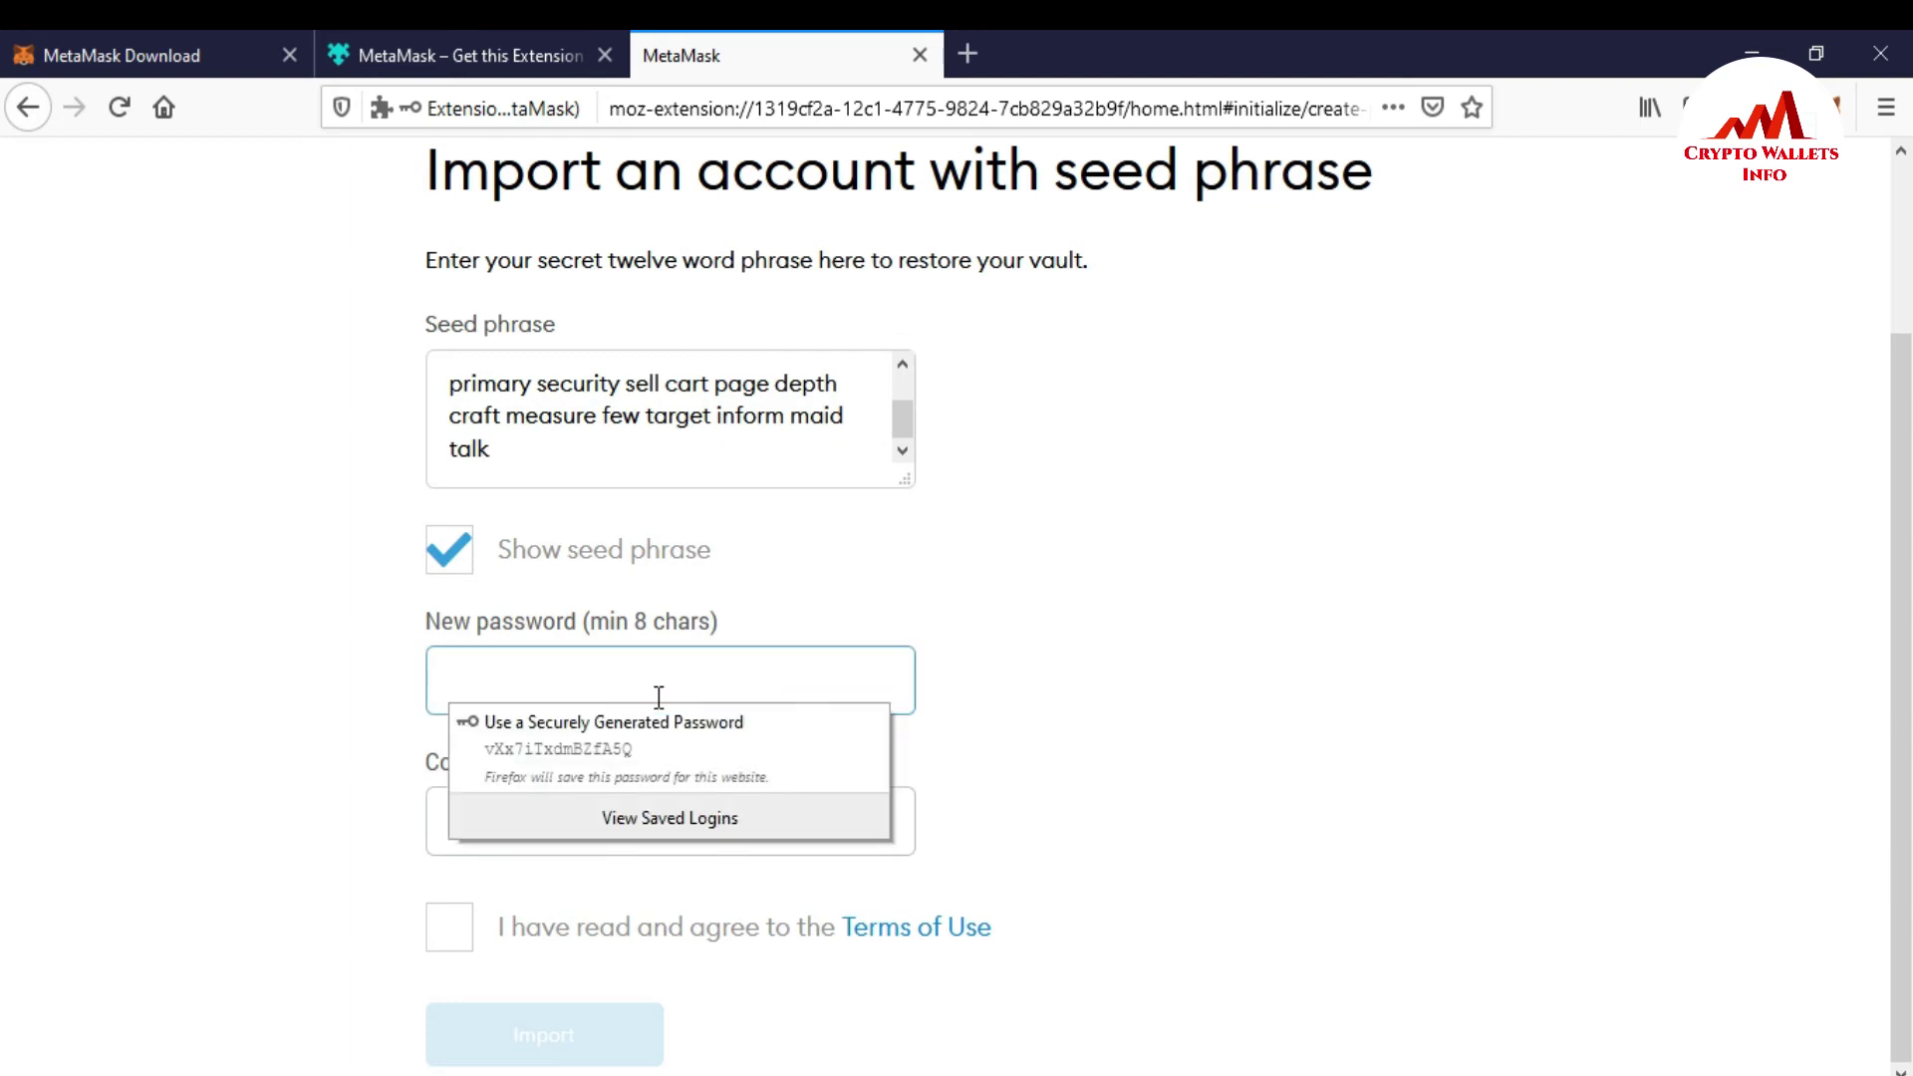
pyautogui.write('******')
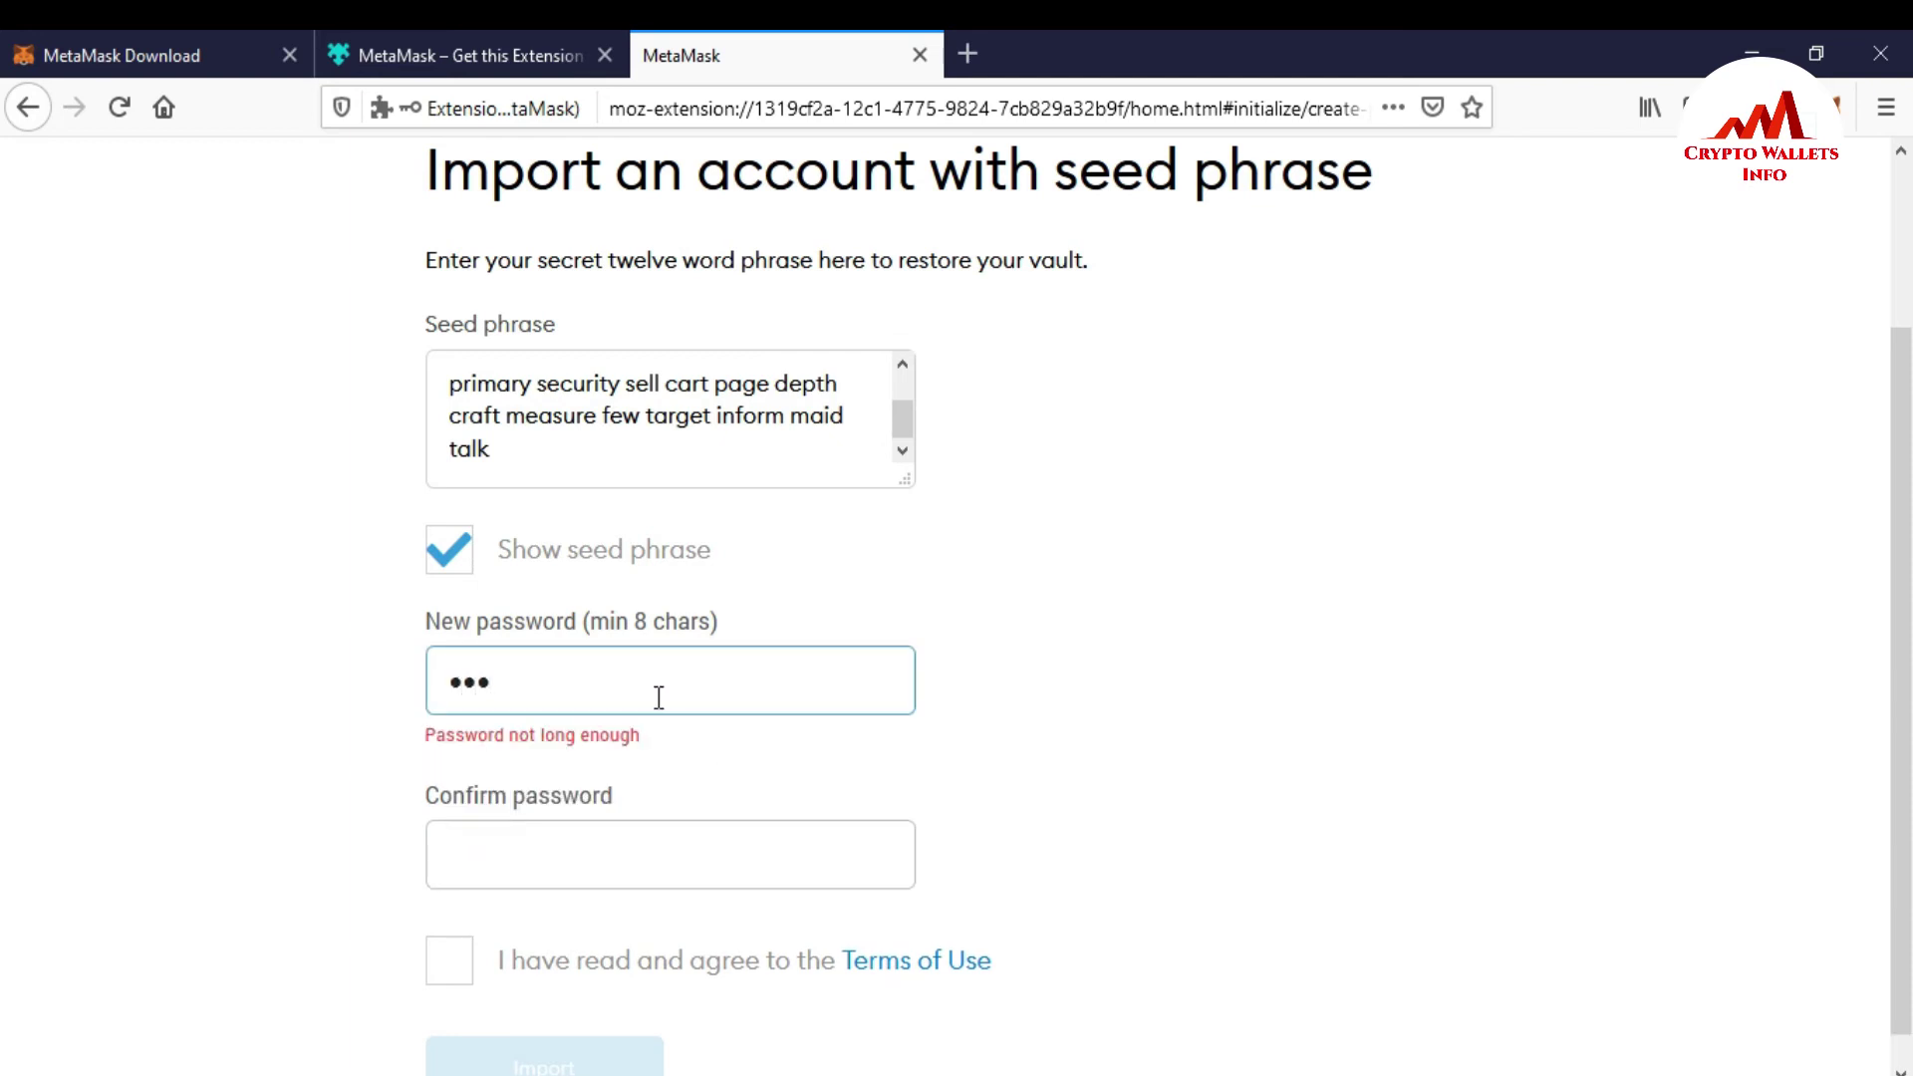
pyautogui.write('******')
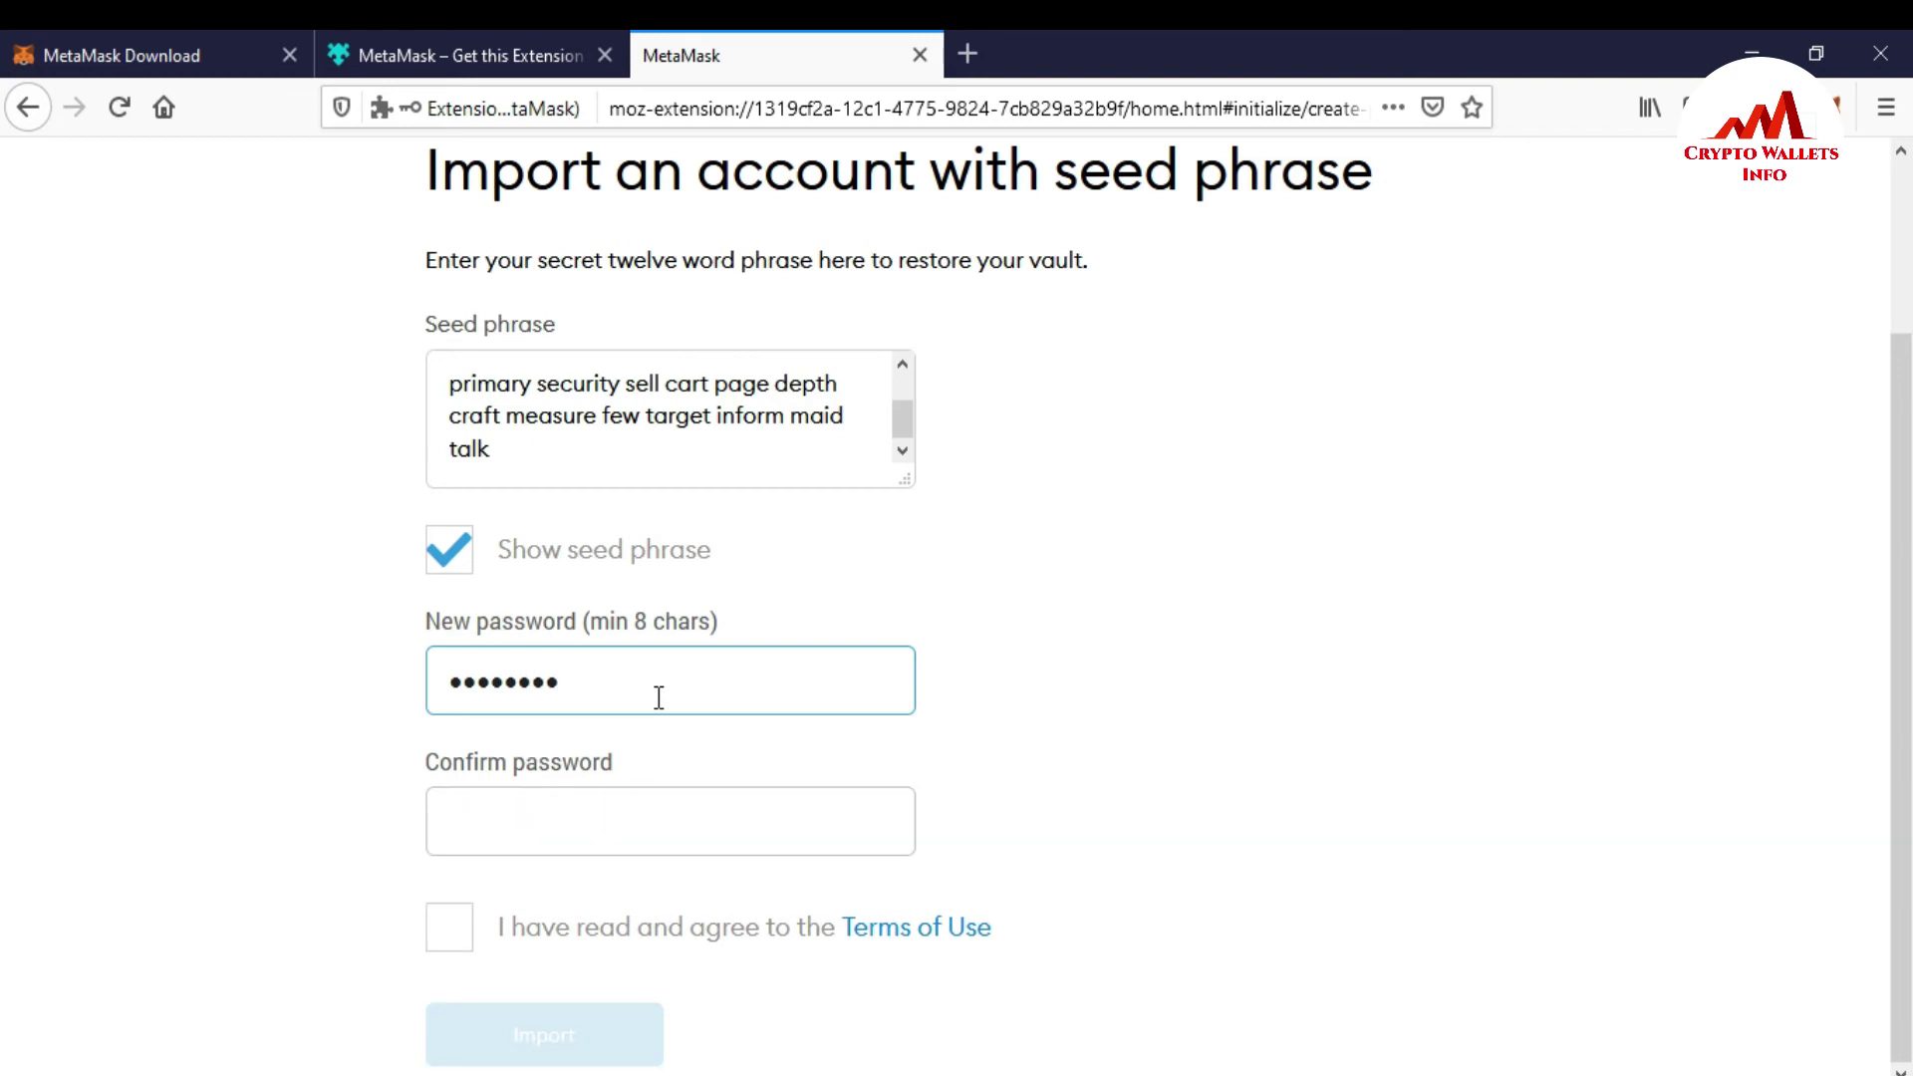
pyautogui.write('**')
pyautogui.click(627, 852)
pyautogui.write('**************')
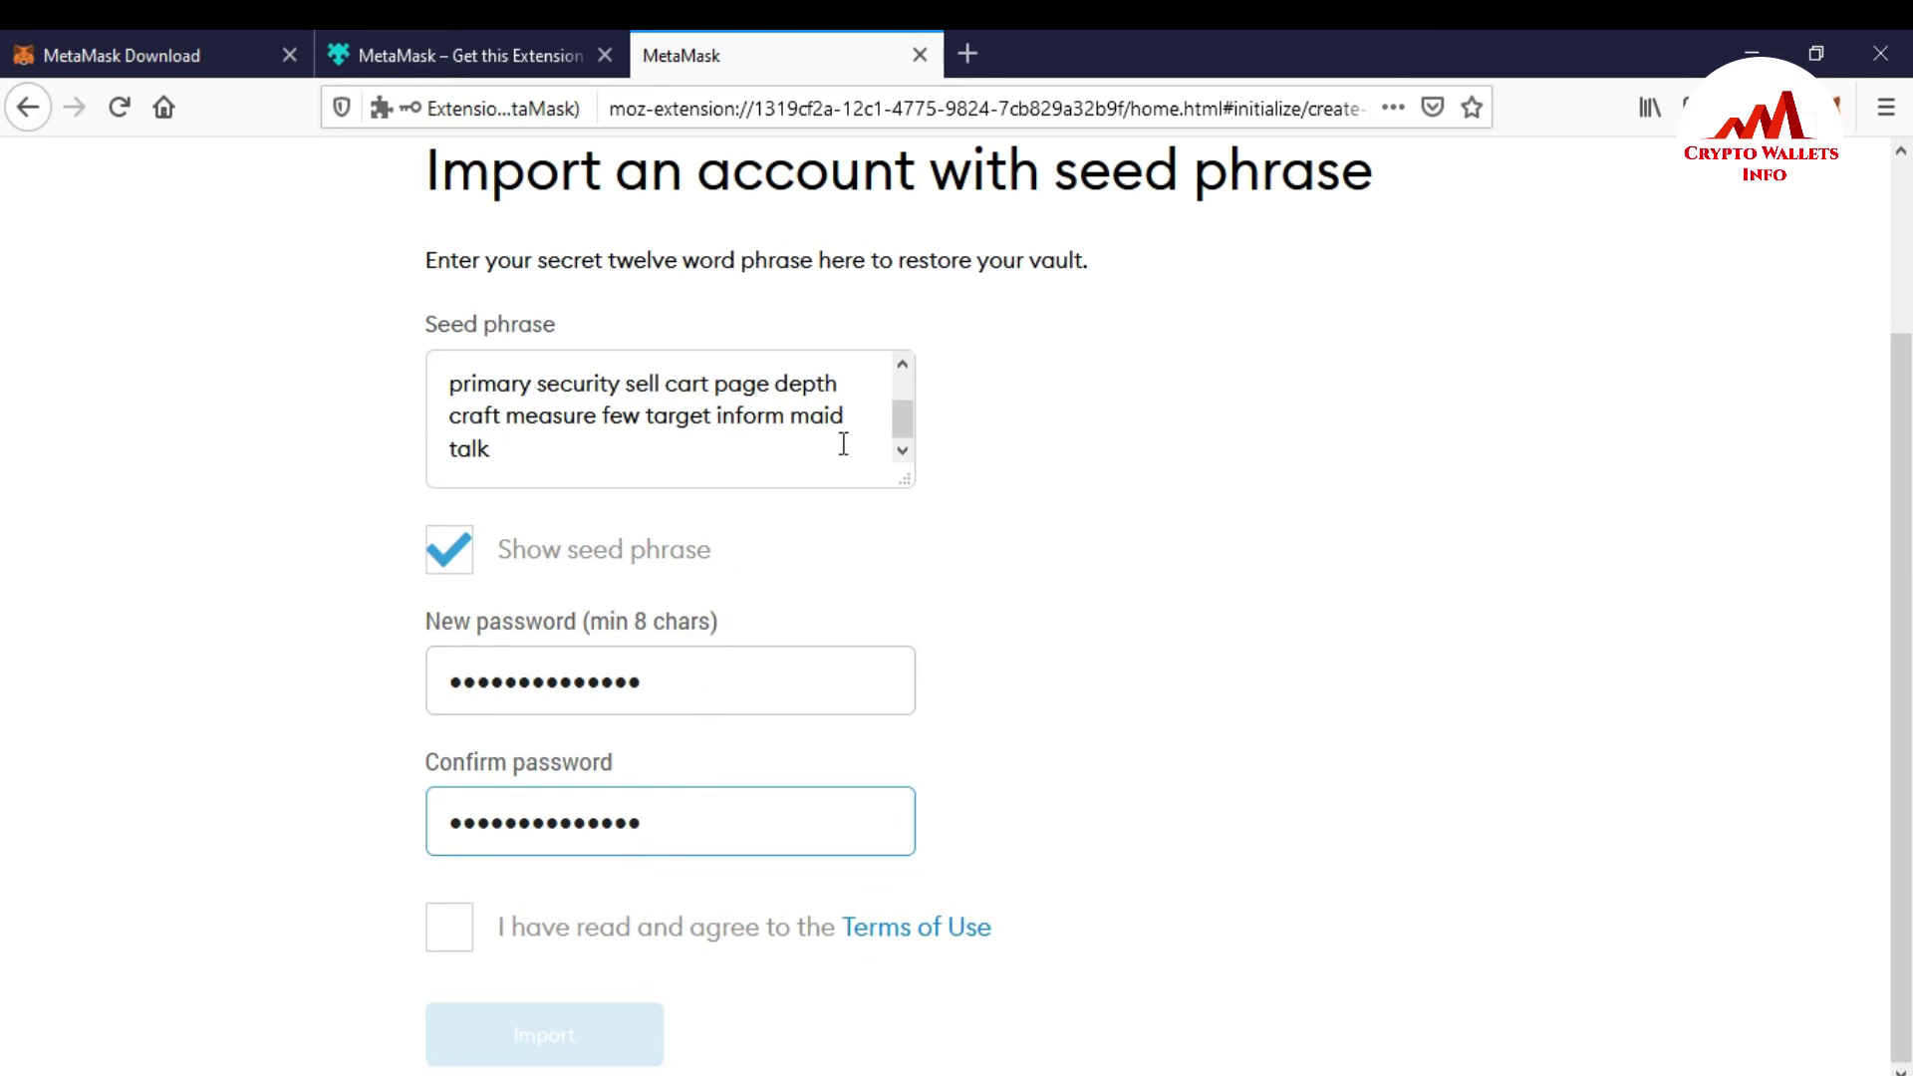
pyautogui.moveTo(897, 419); pyautogui.dragTo(1538, 598)
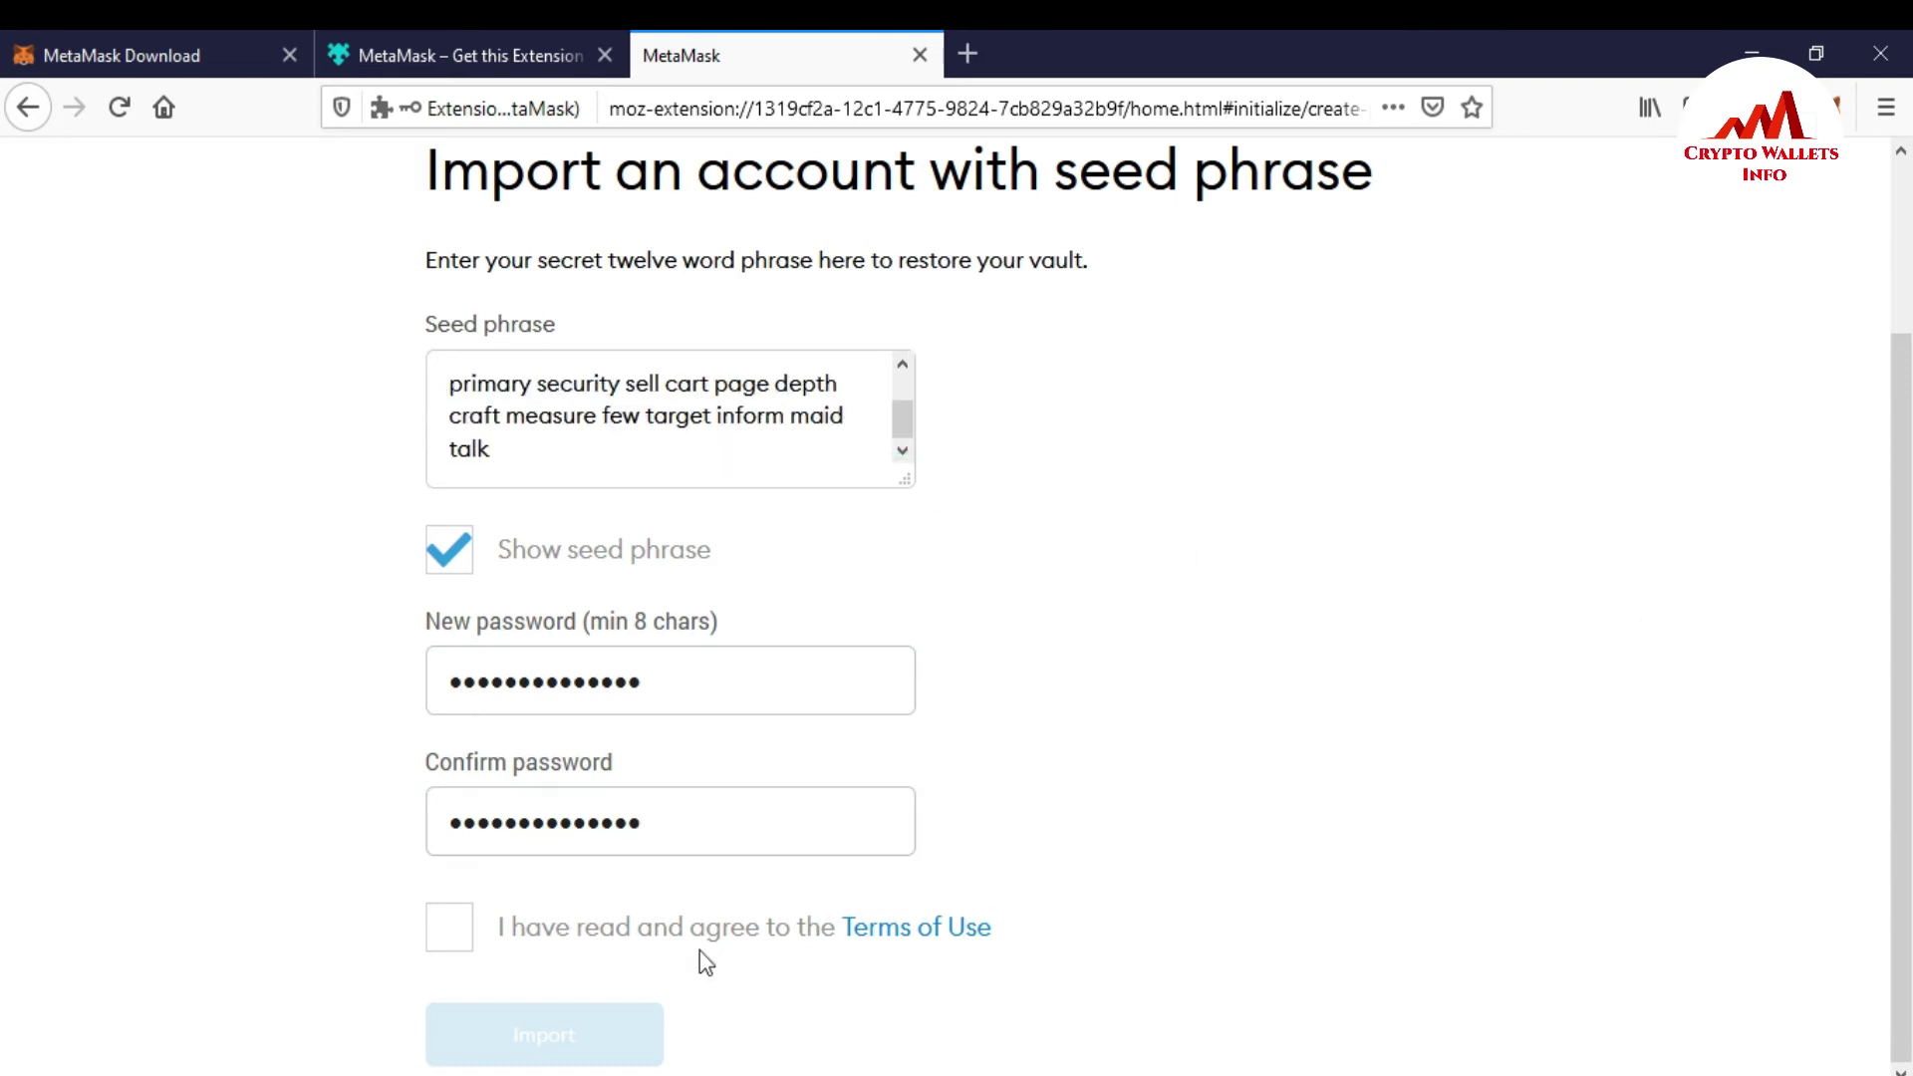
pyautogui.click(445, 922)
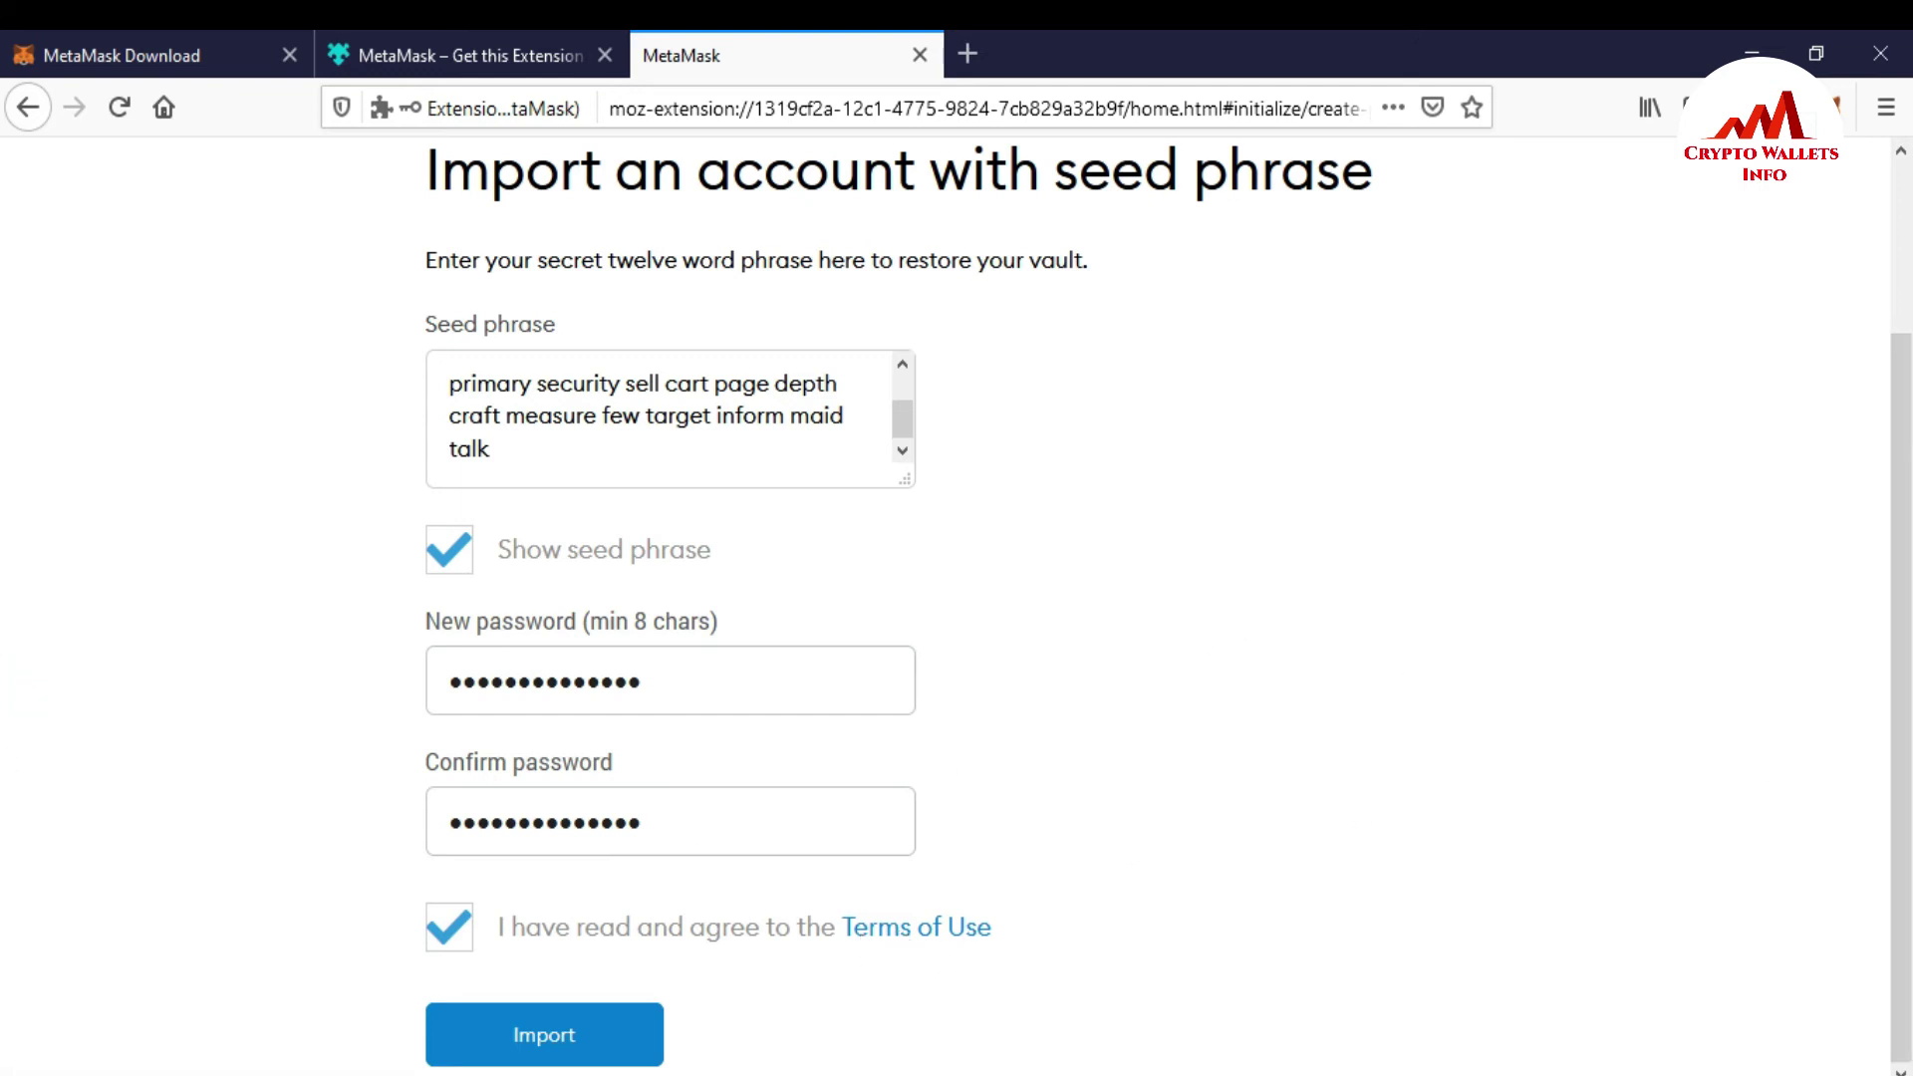
# Import the wallet from the seed phrase and let Firefox save the MetaMask password
pyautogui.click(561, 1036)
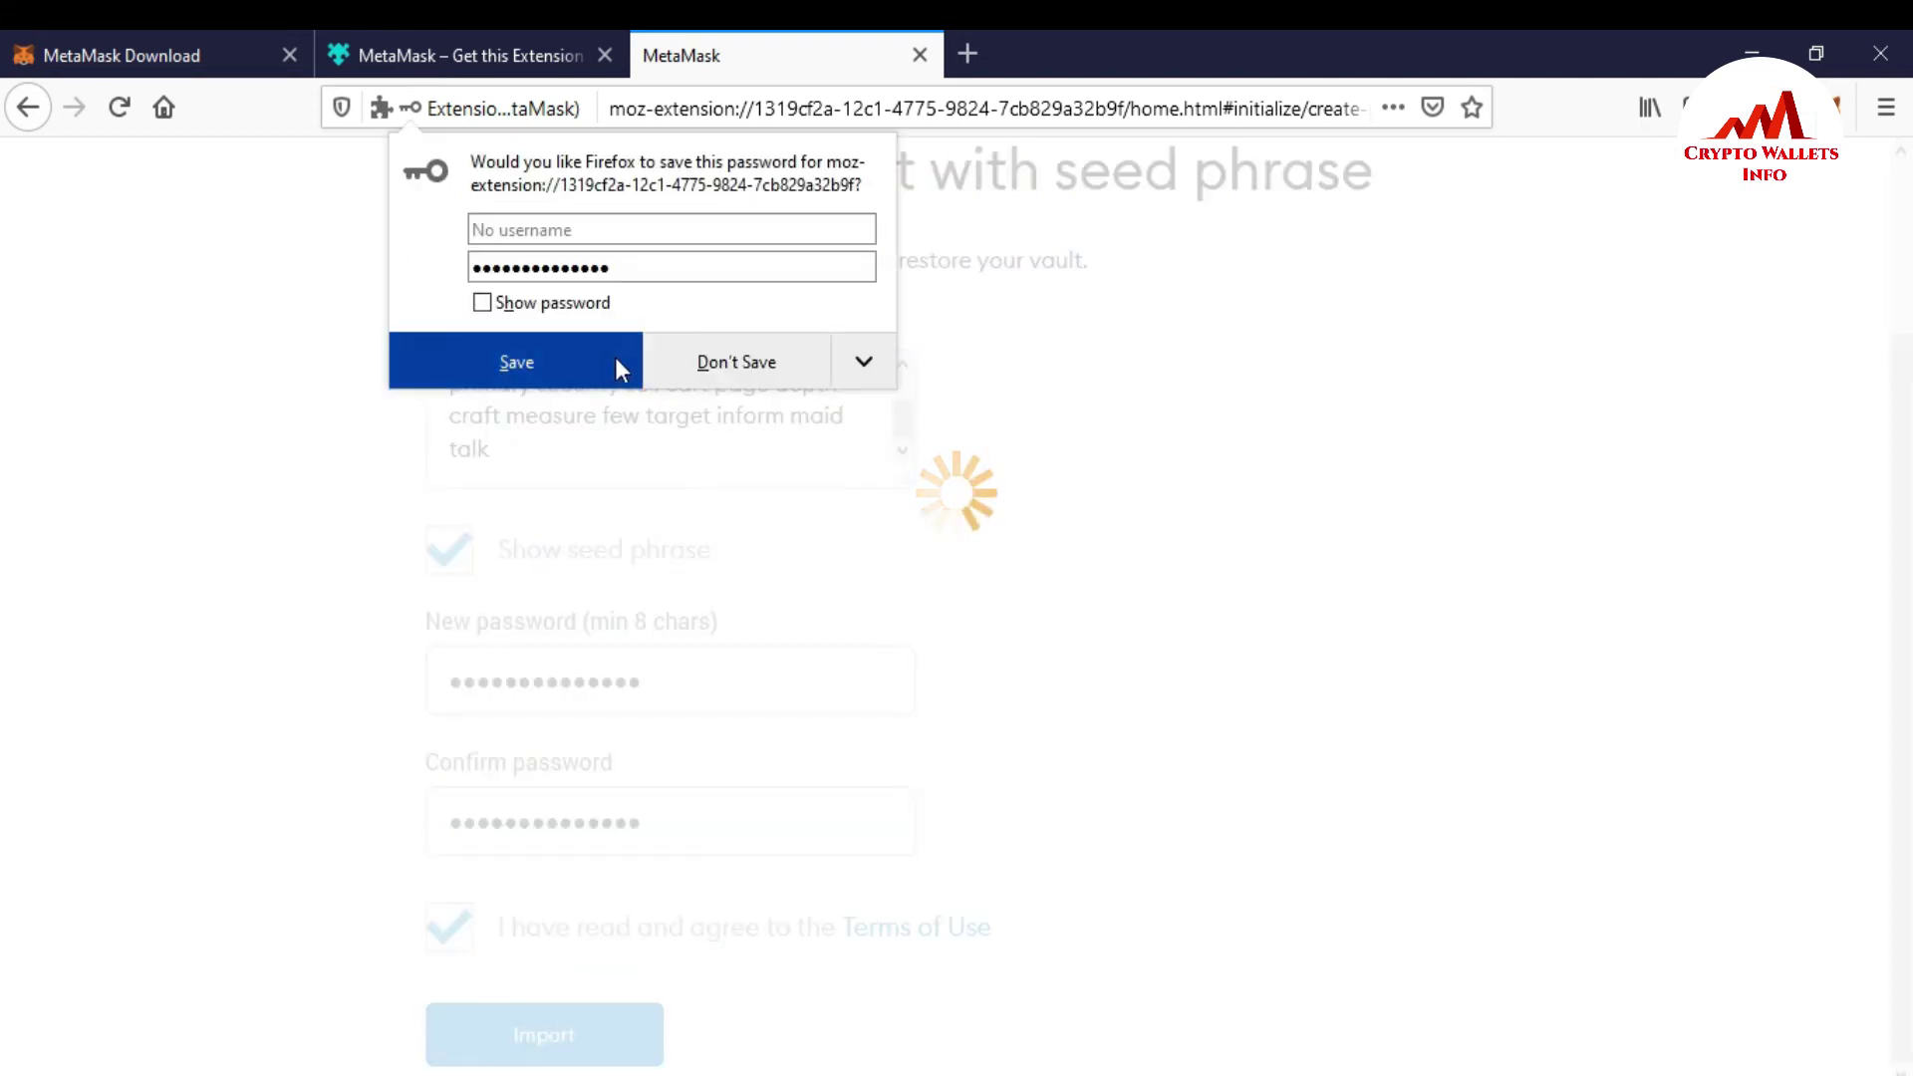
pyautogui.click(553, 362)
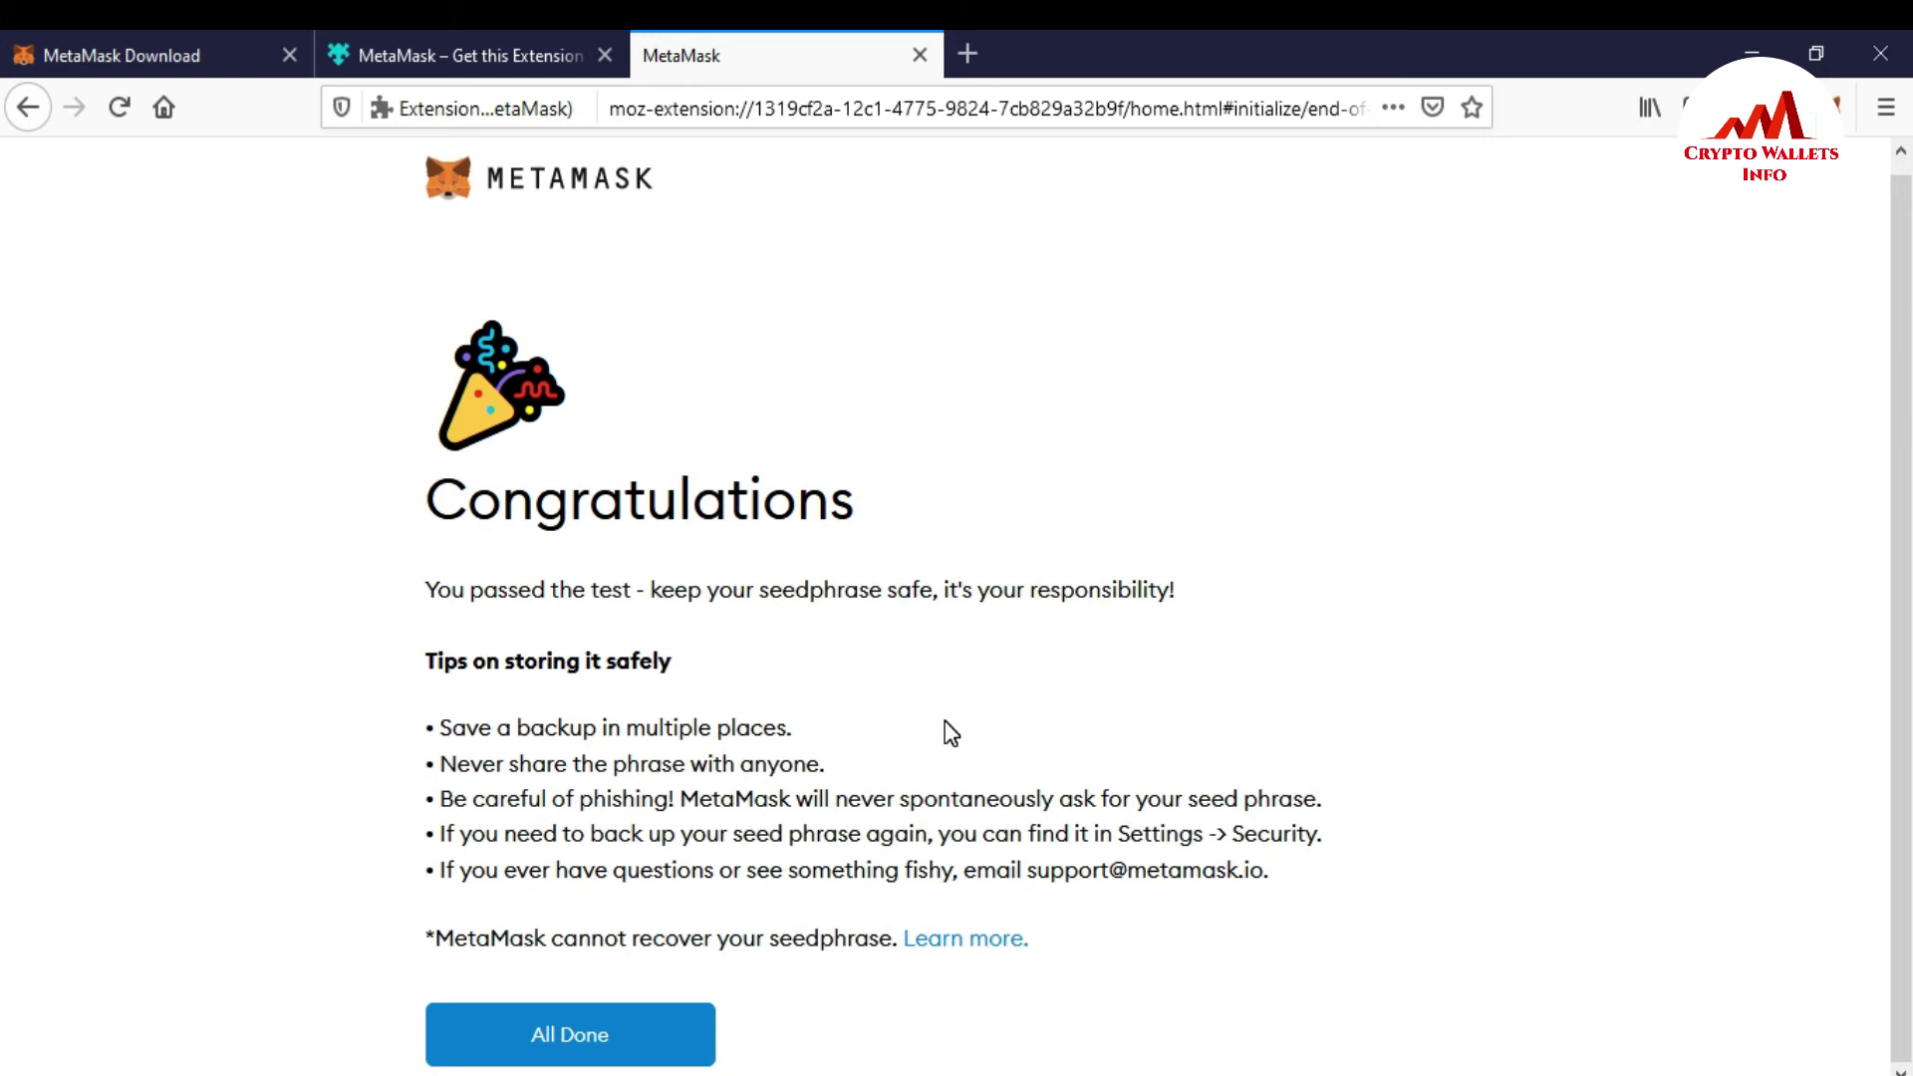
# Finish setup with All Done and dismiss the 'Token swapping is here!' announcement
pyautogui.click(565, 1036)
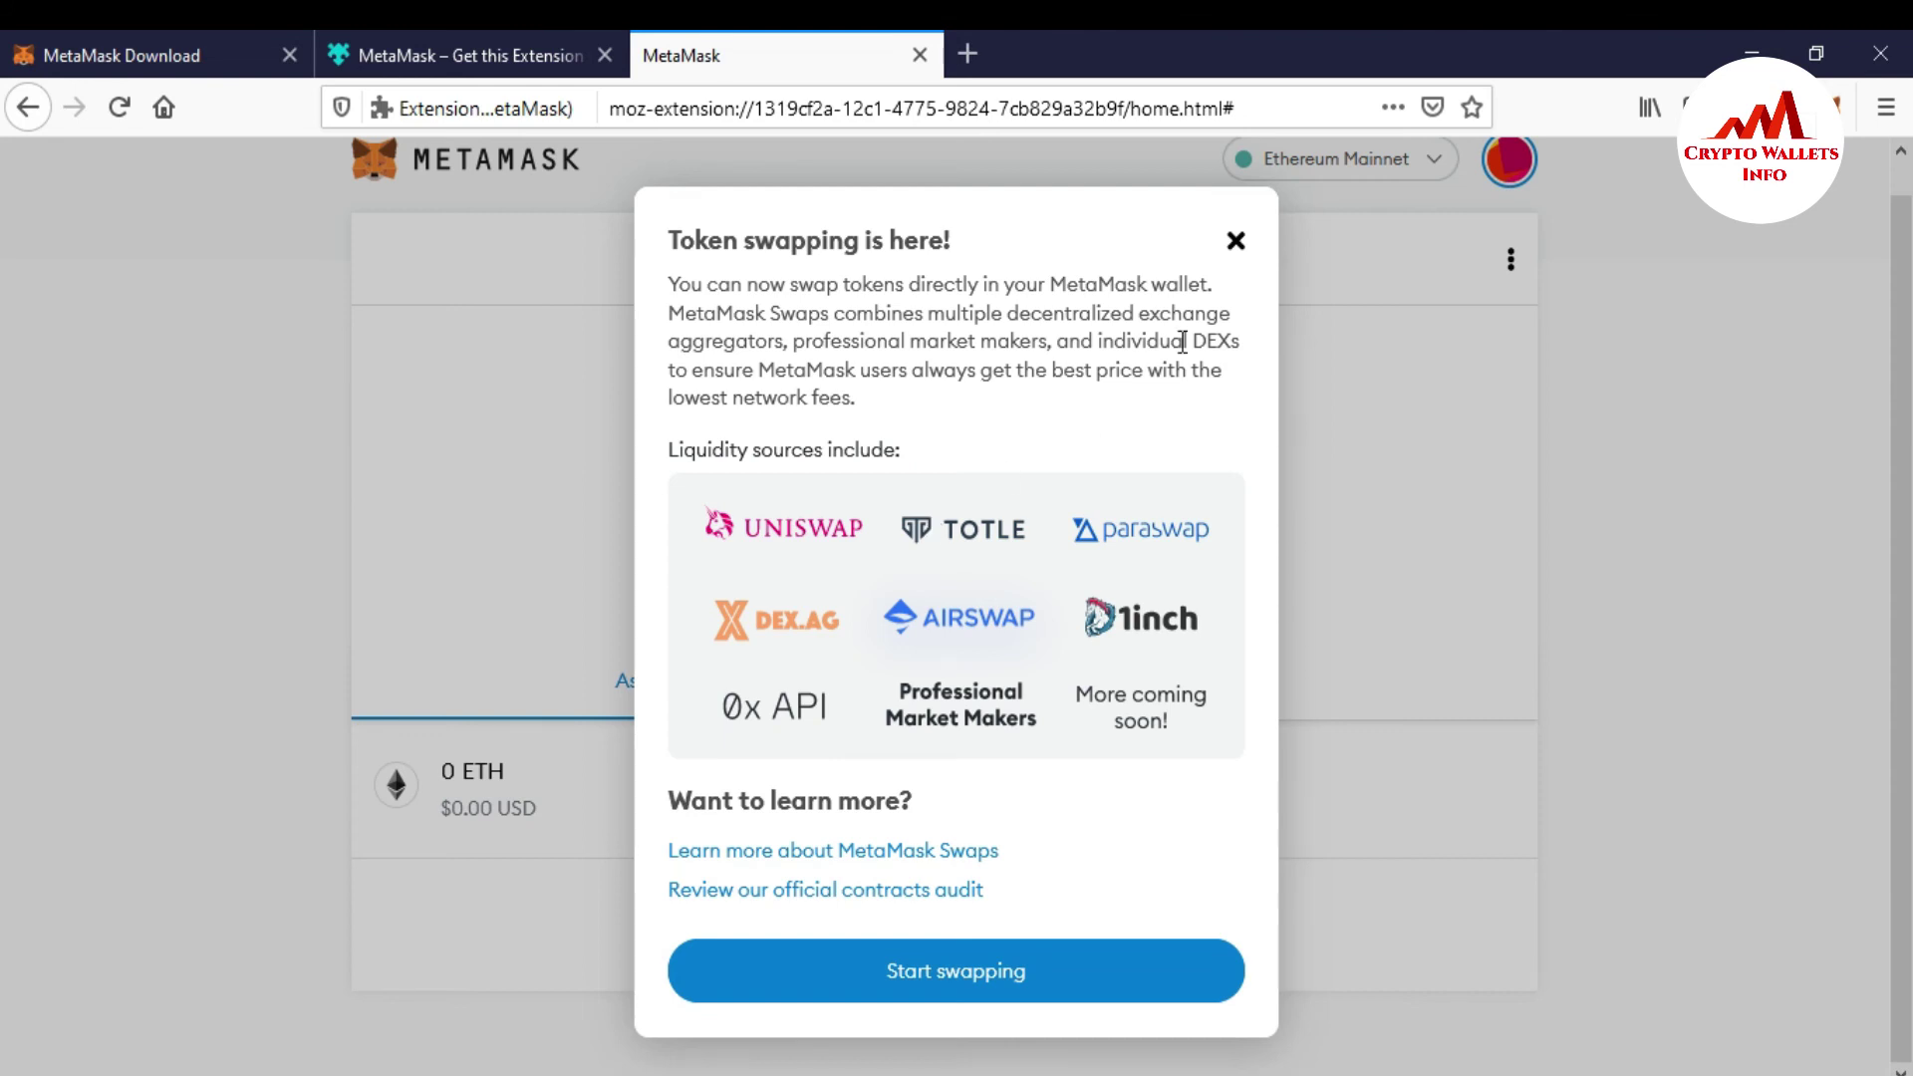
pyautogui.click(1238, 240)
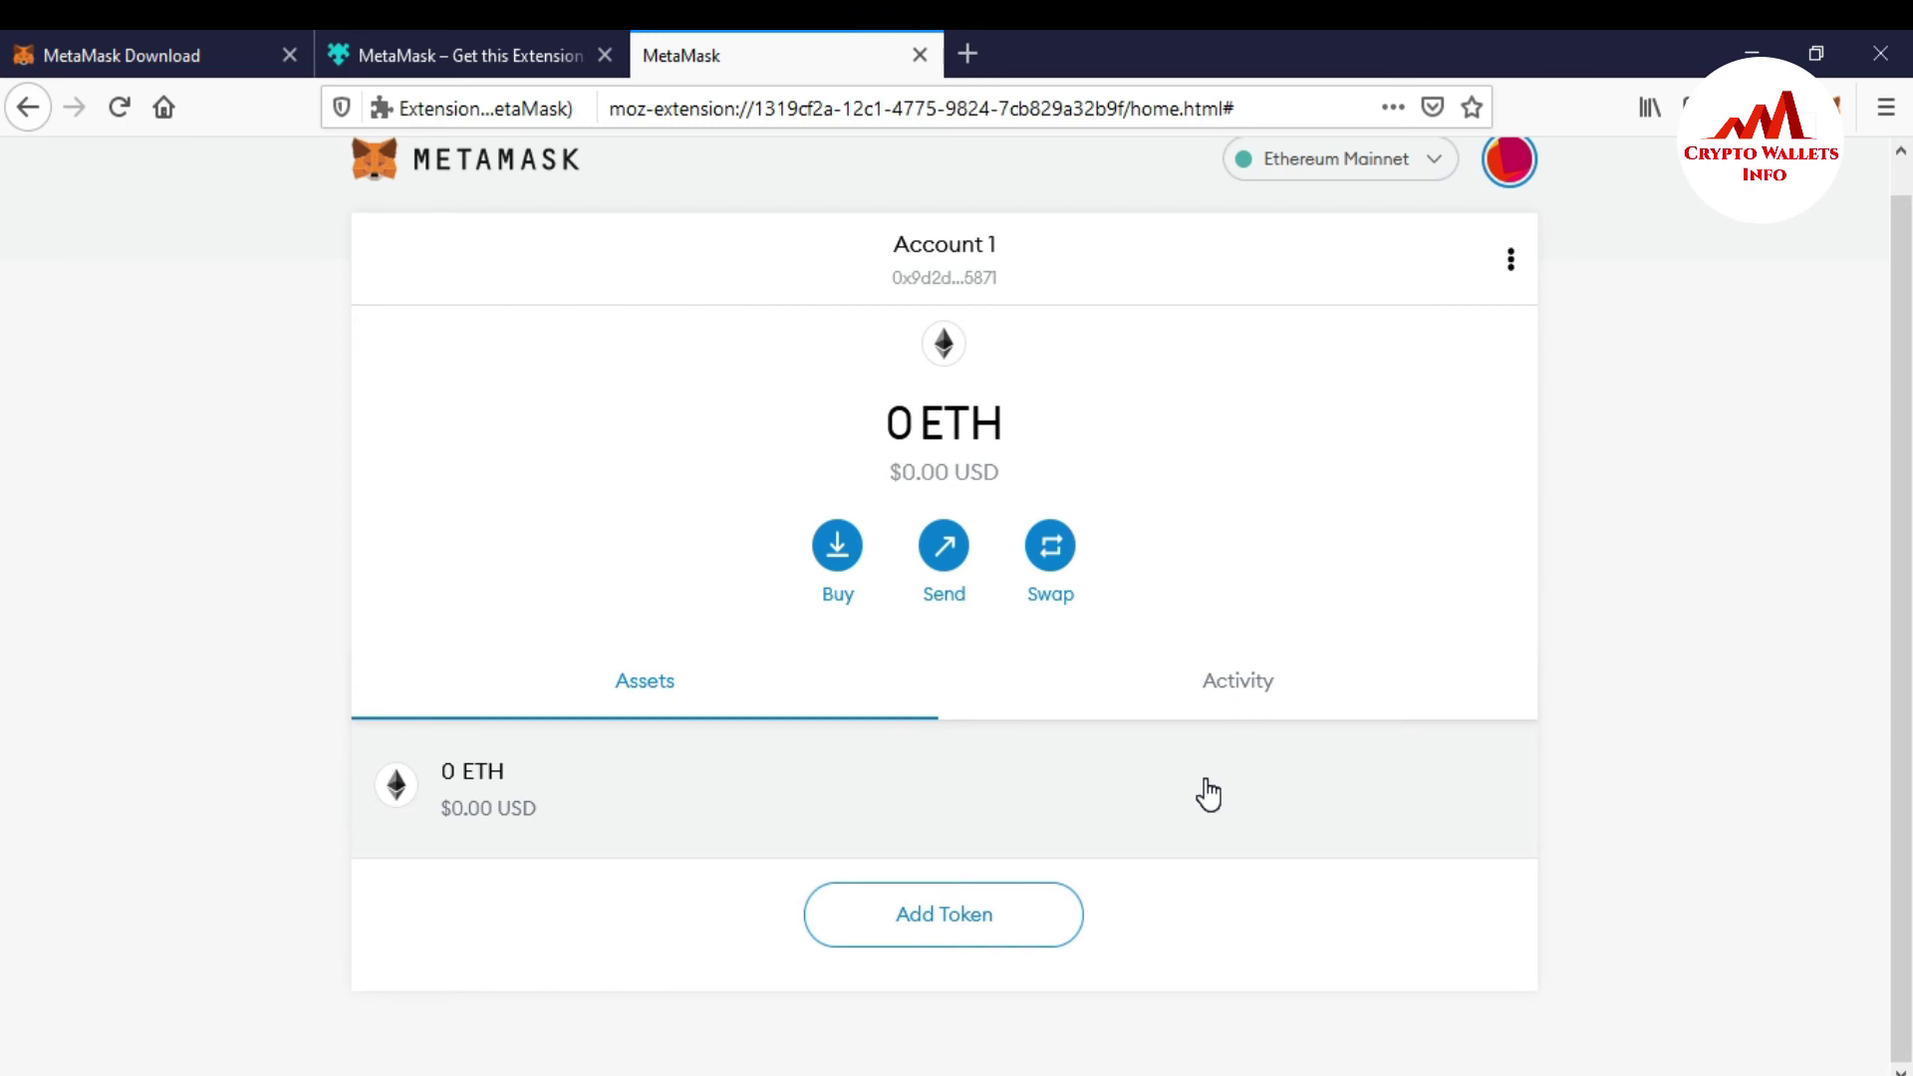
# Search tokens for 'bn' and add Binance Coin (BNB) to Account 1
pyautogui.click(955, 926)
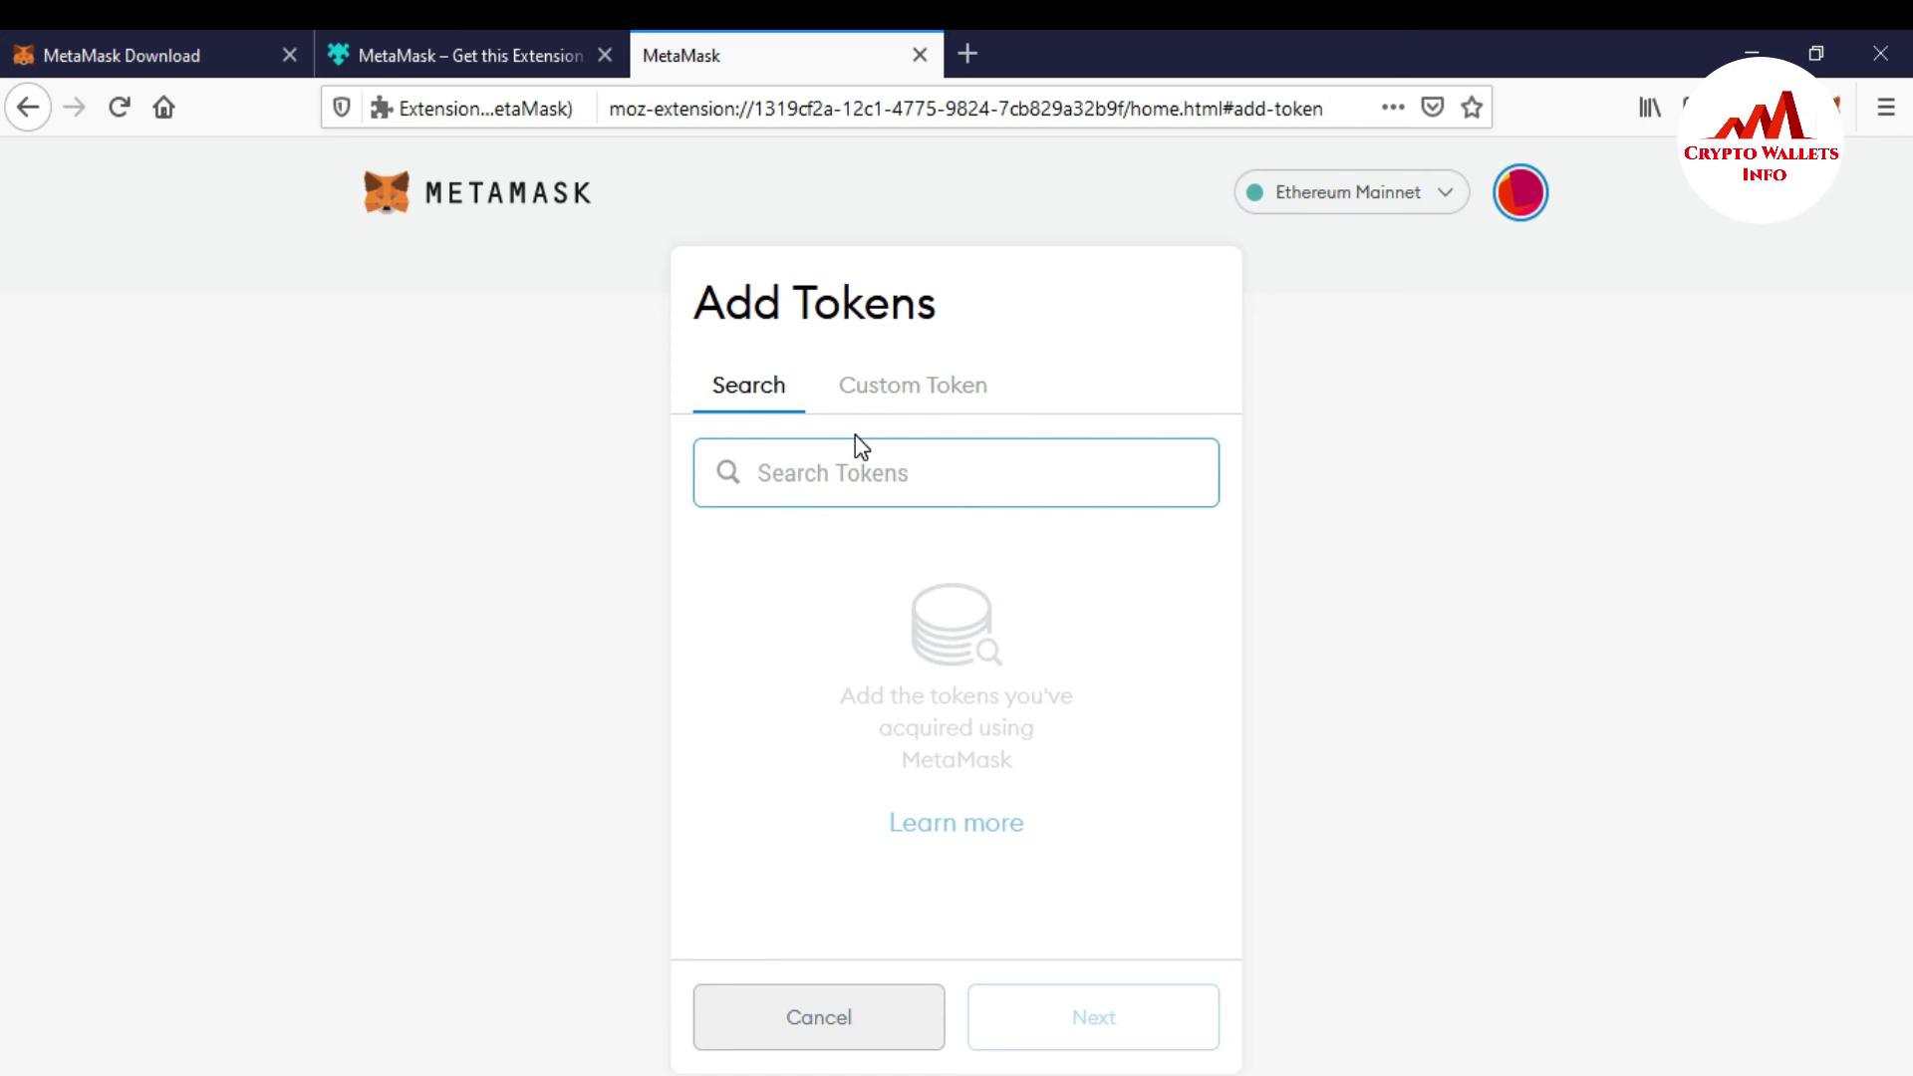
pyautogui.write('bd')
pyautogui.press('BackSpace')
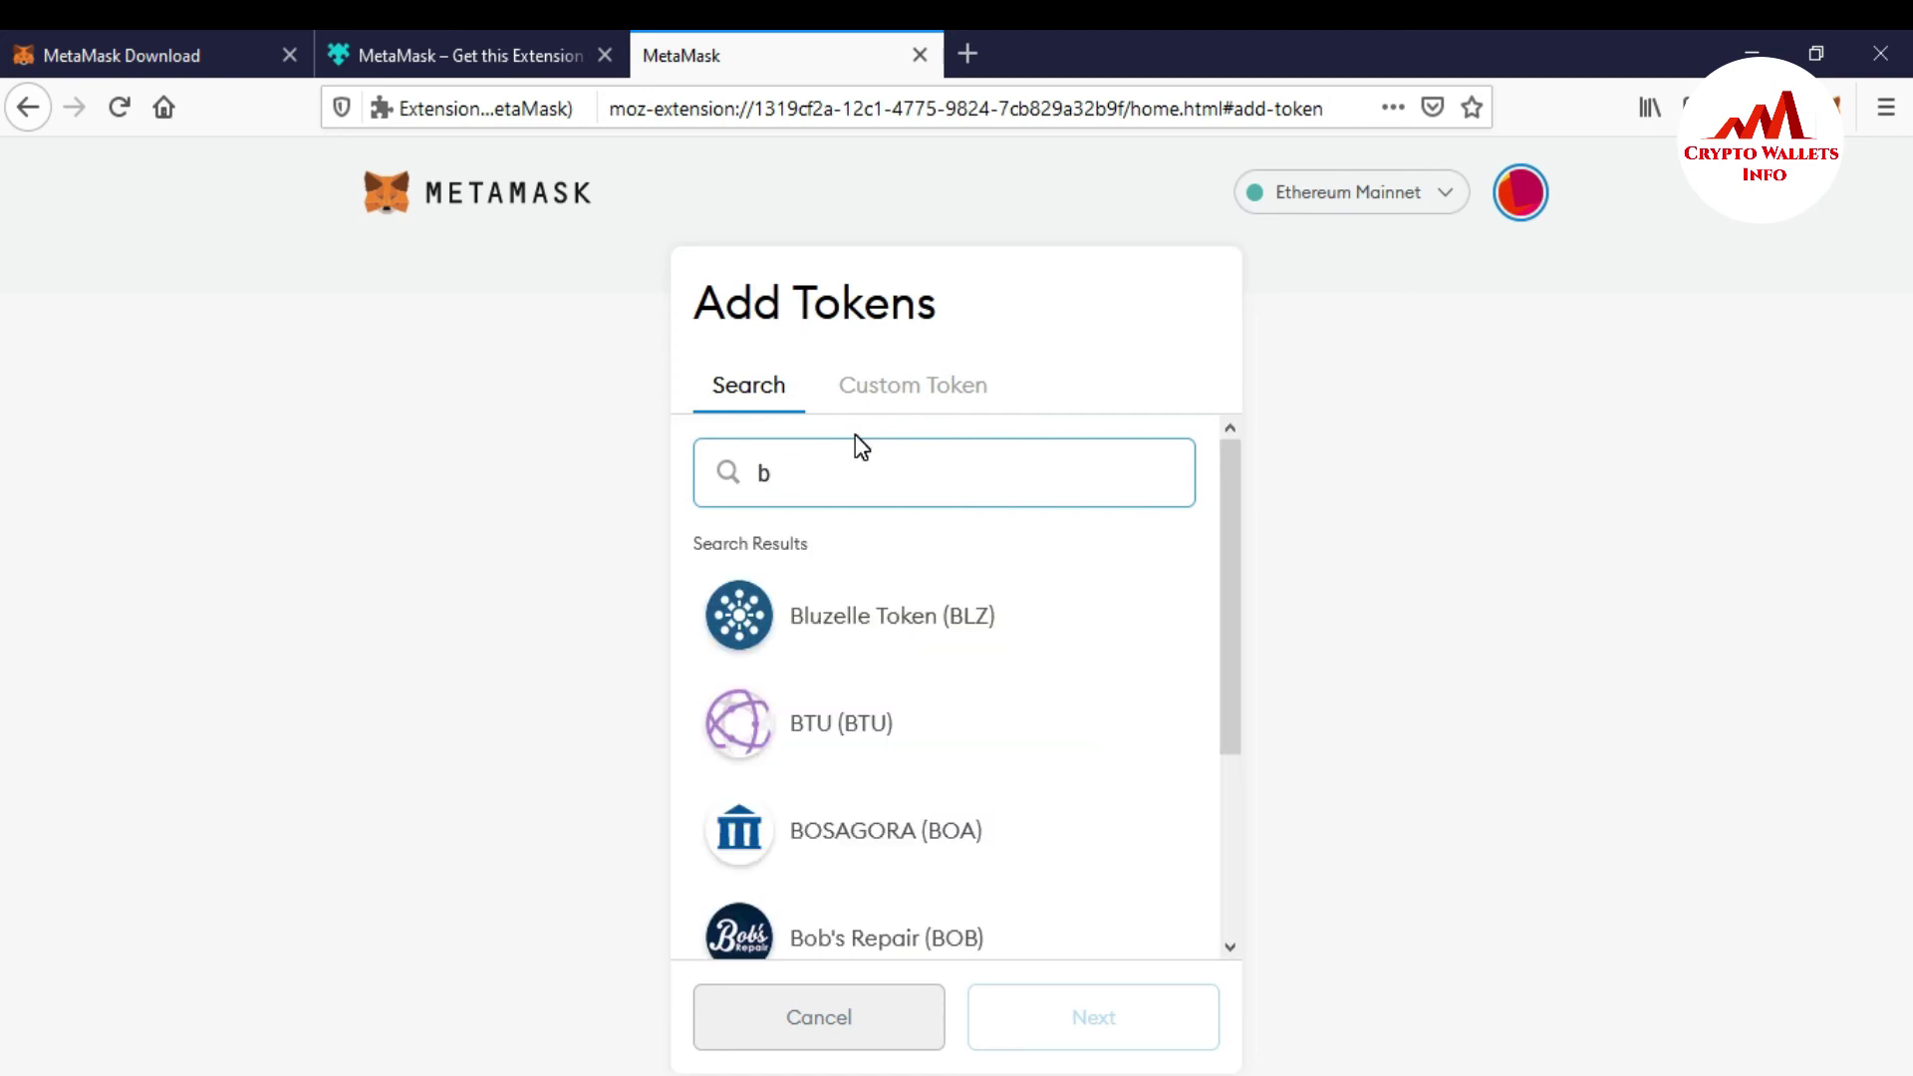
pyautogui.write('n')
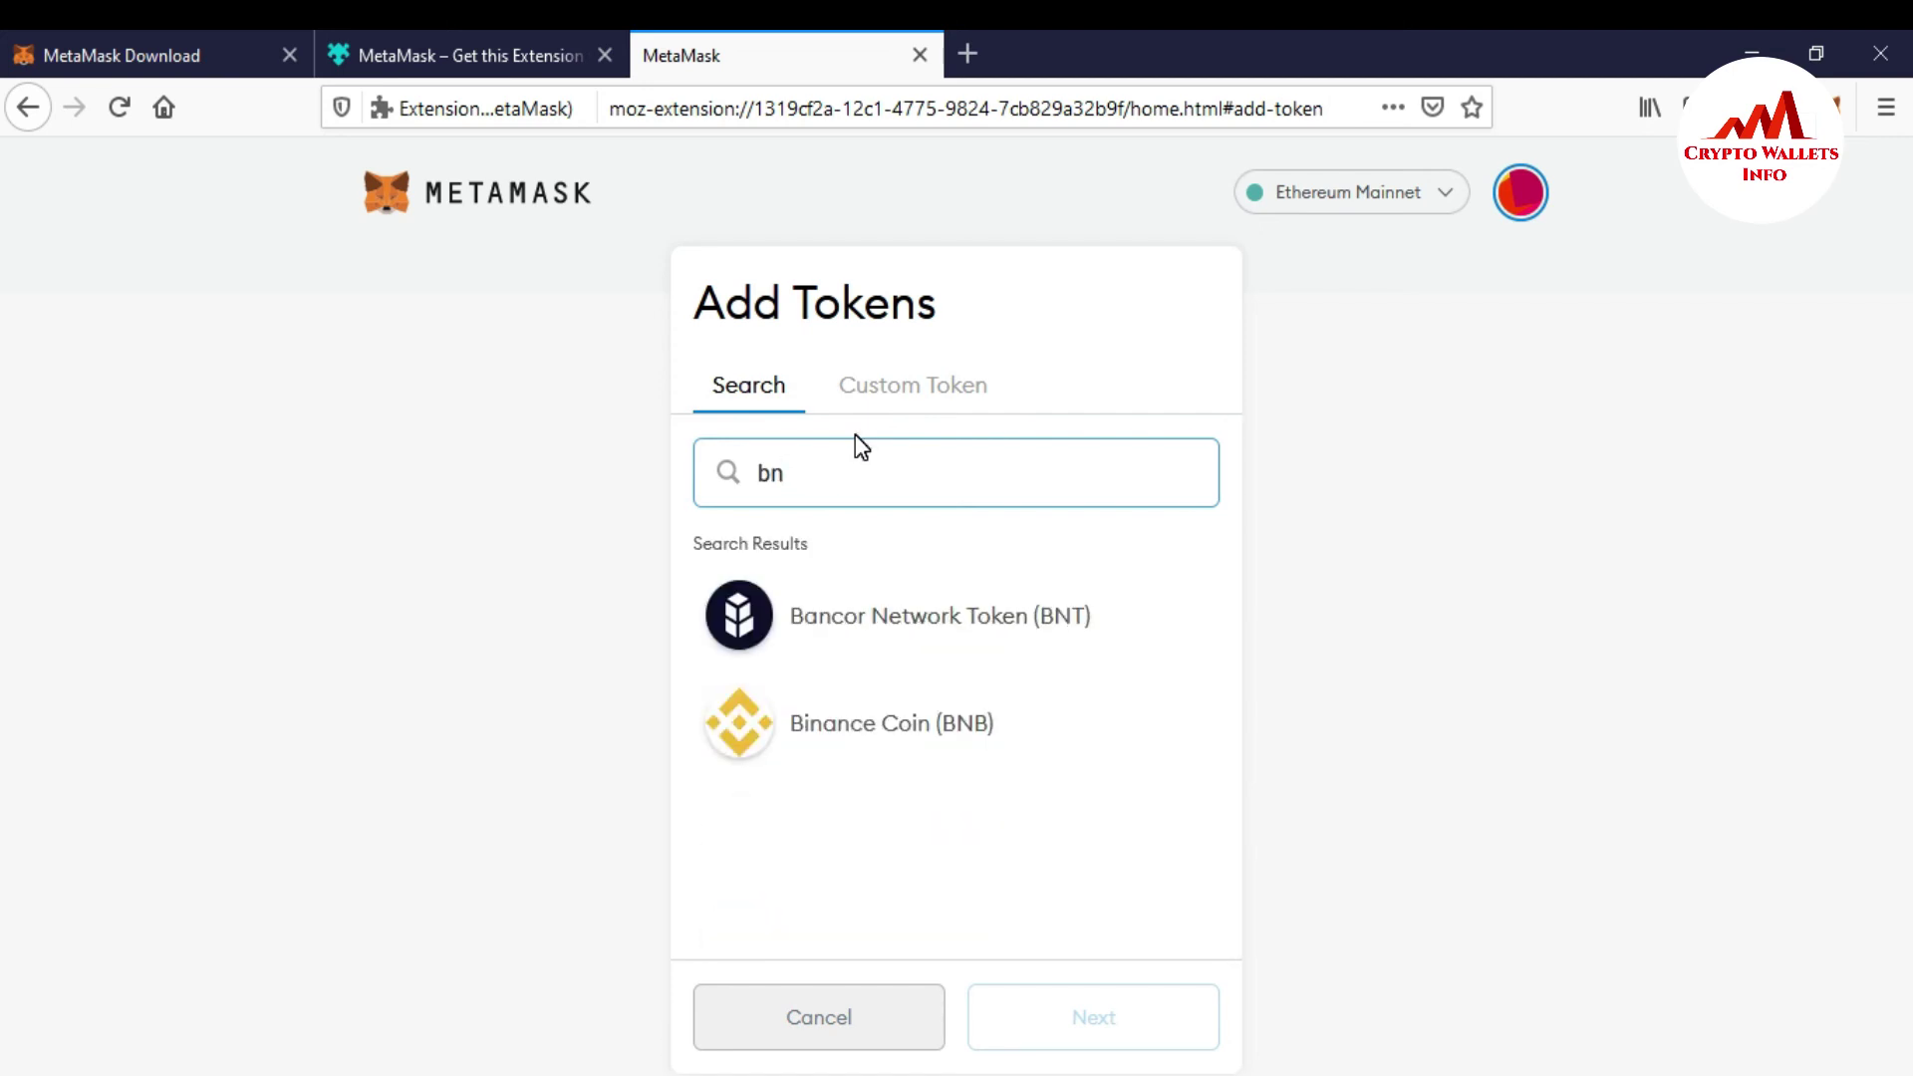
pyautogui.click(869, 736)
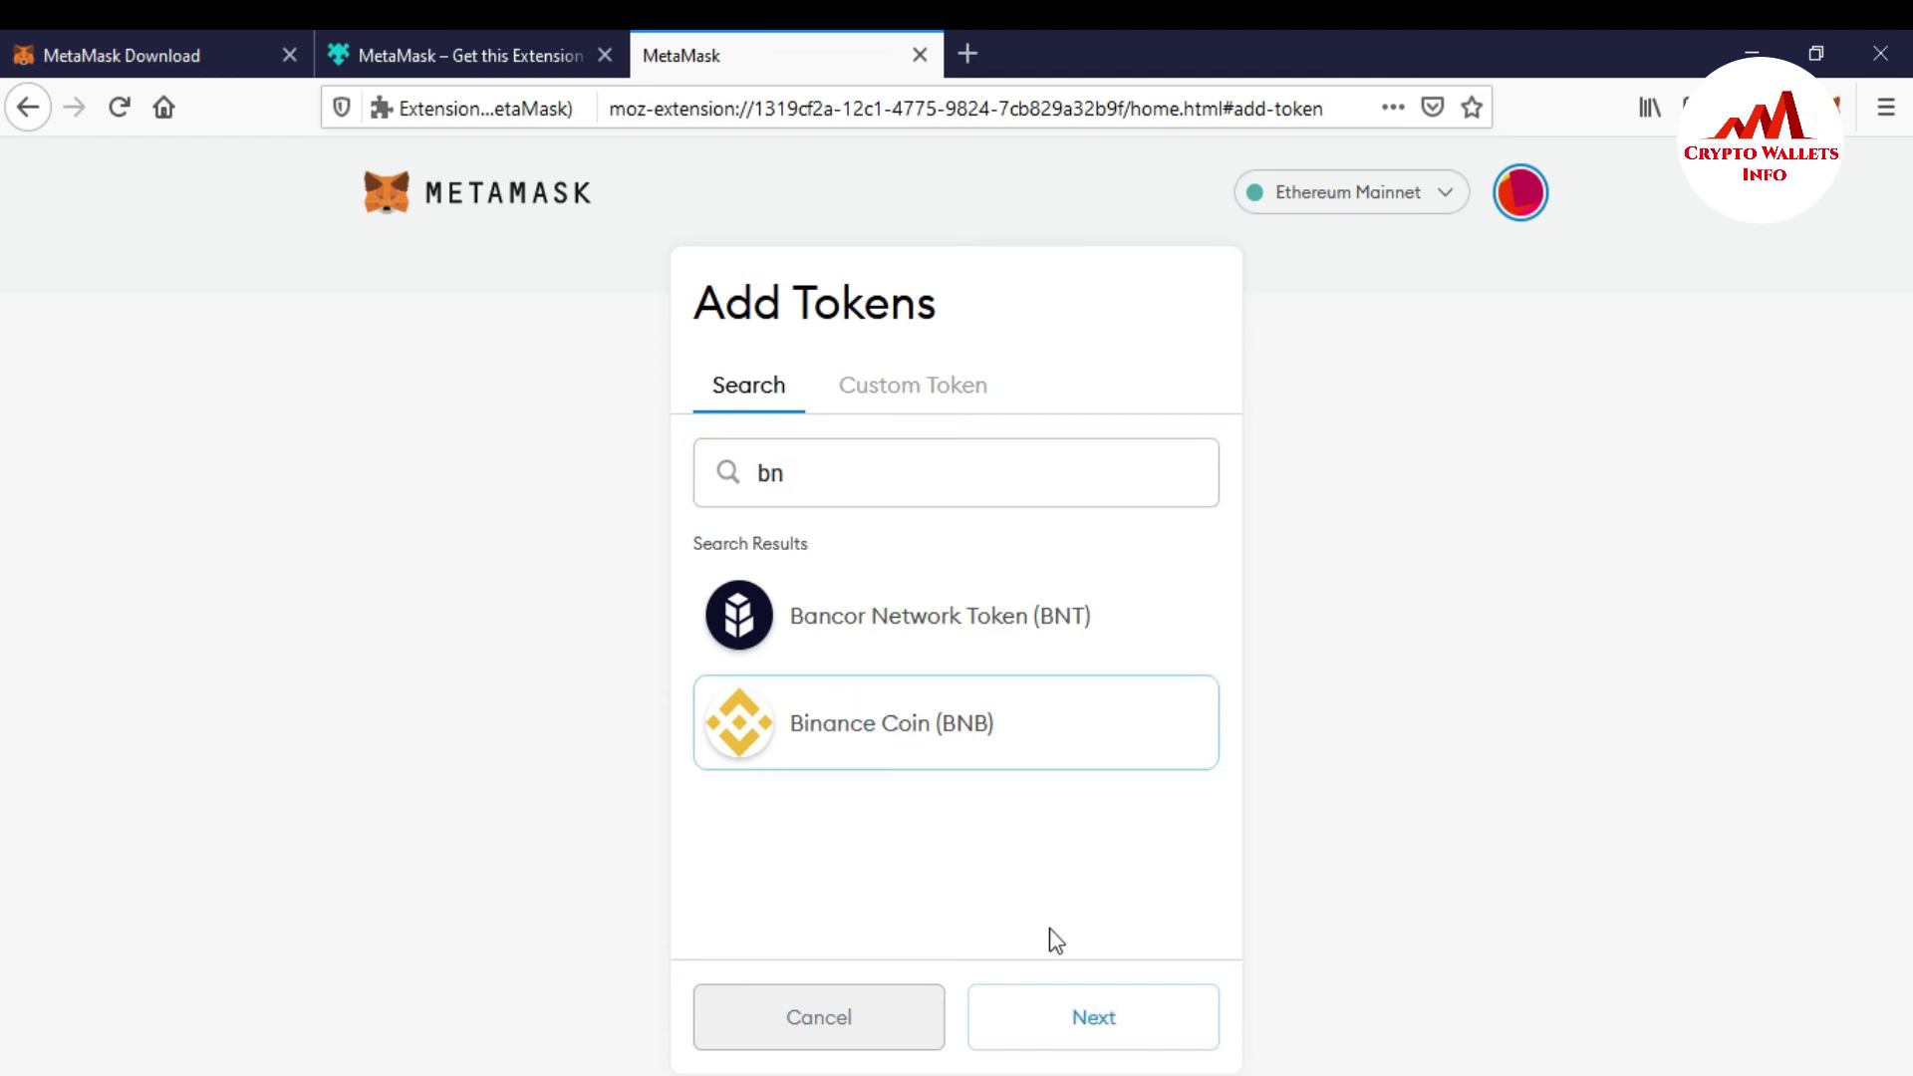
pyautogui.click(1090, 1036)
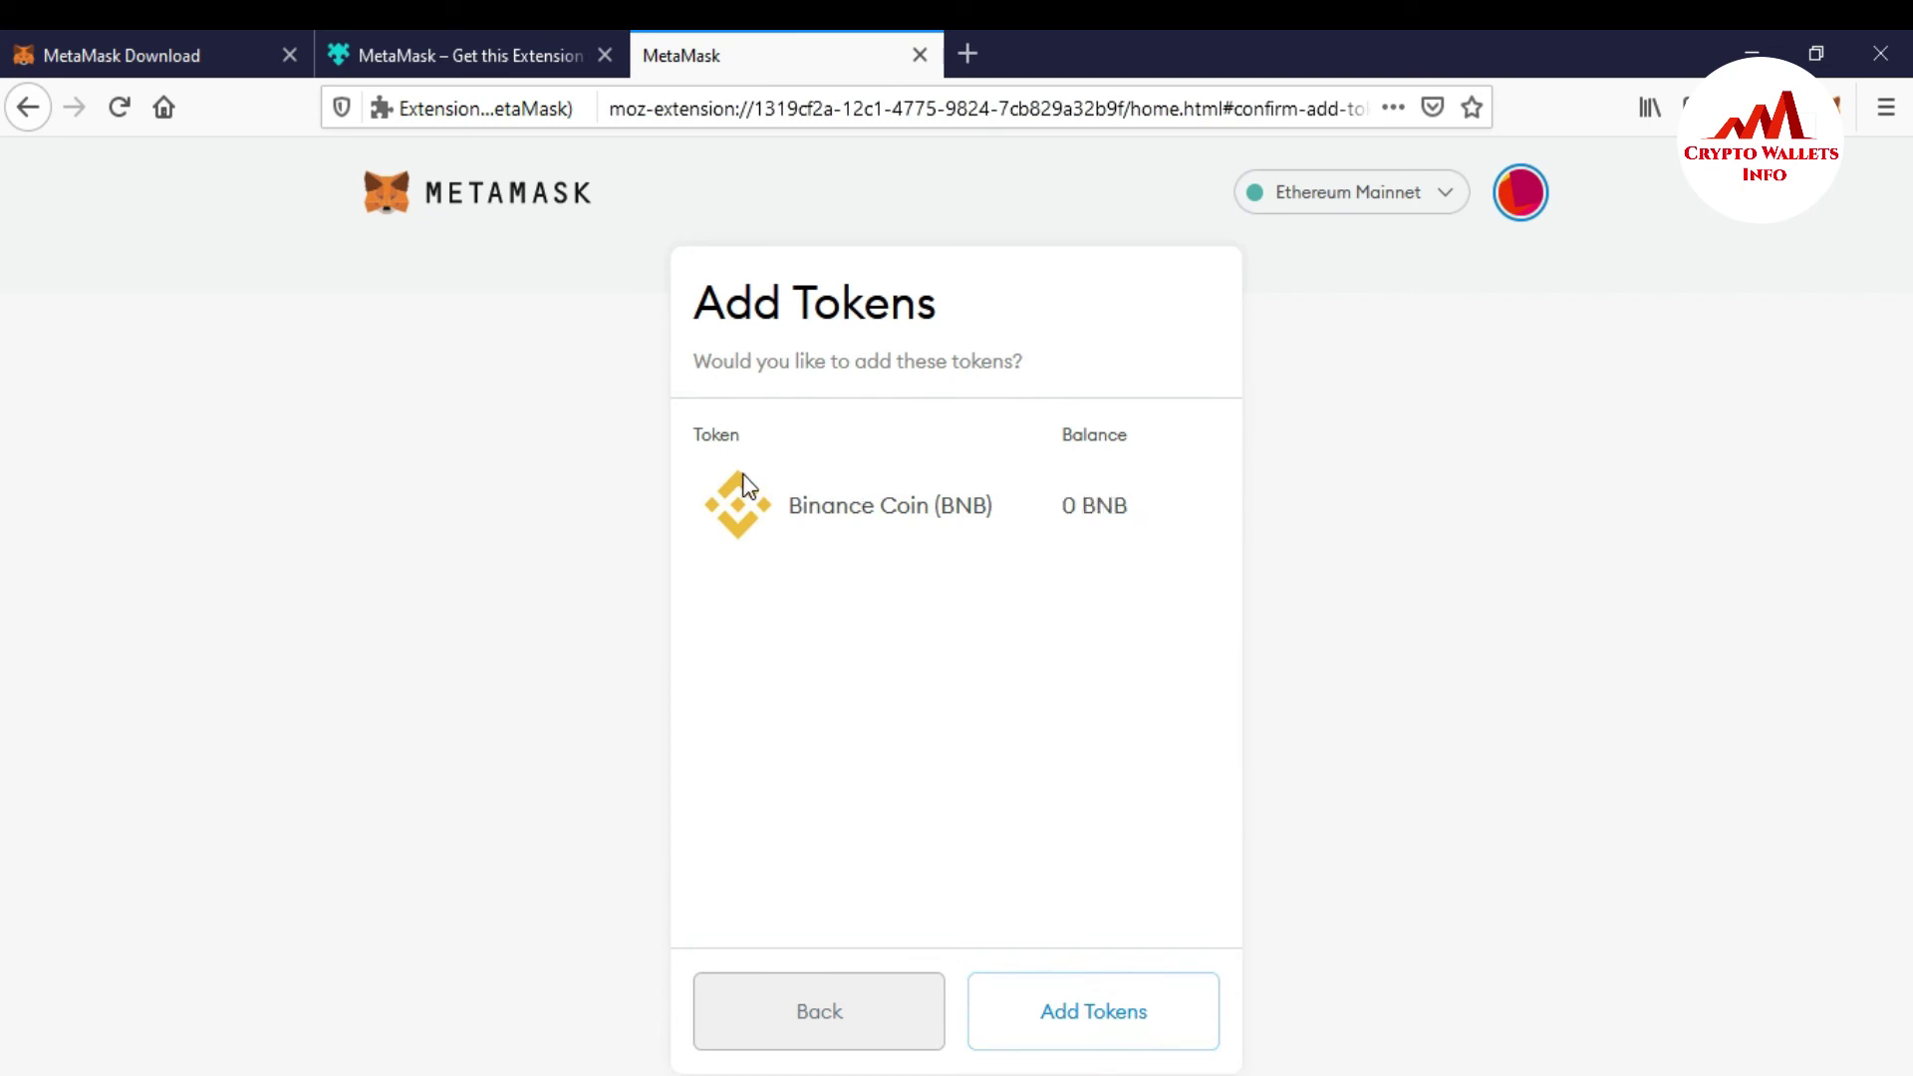
pyautogui.click(1104, 1004)
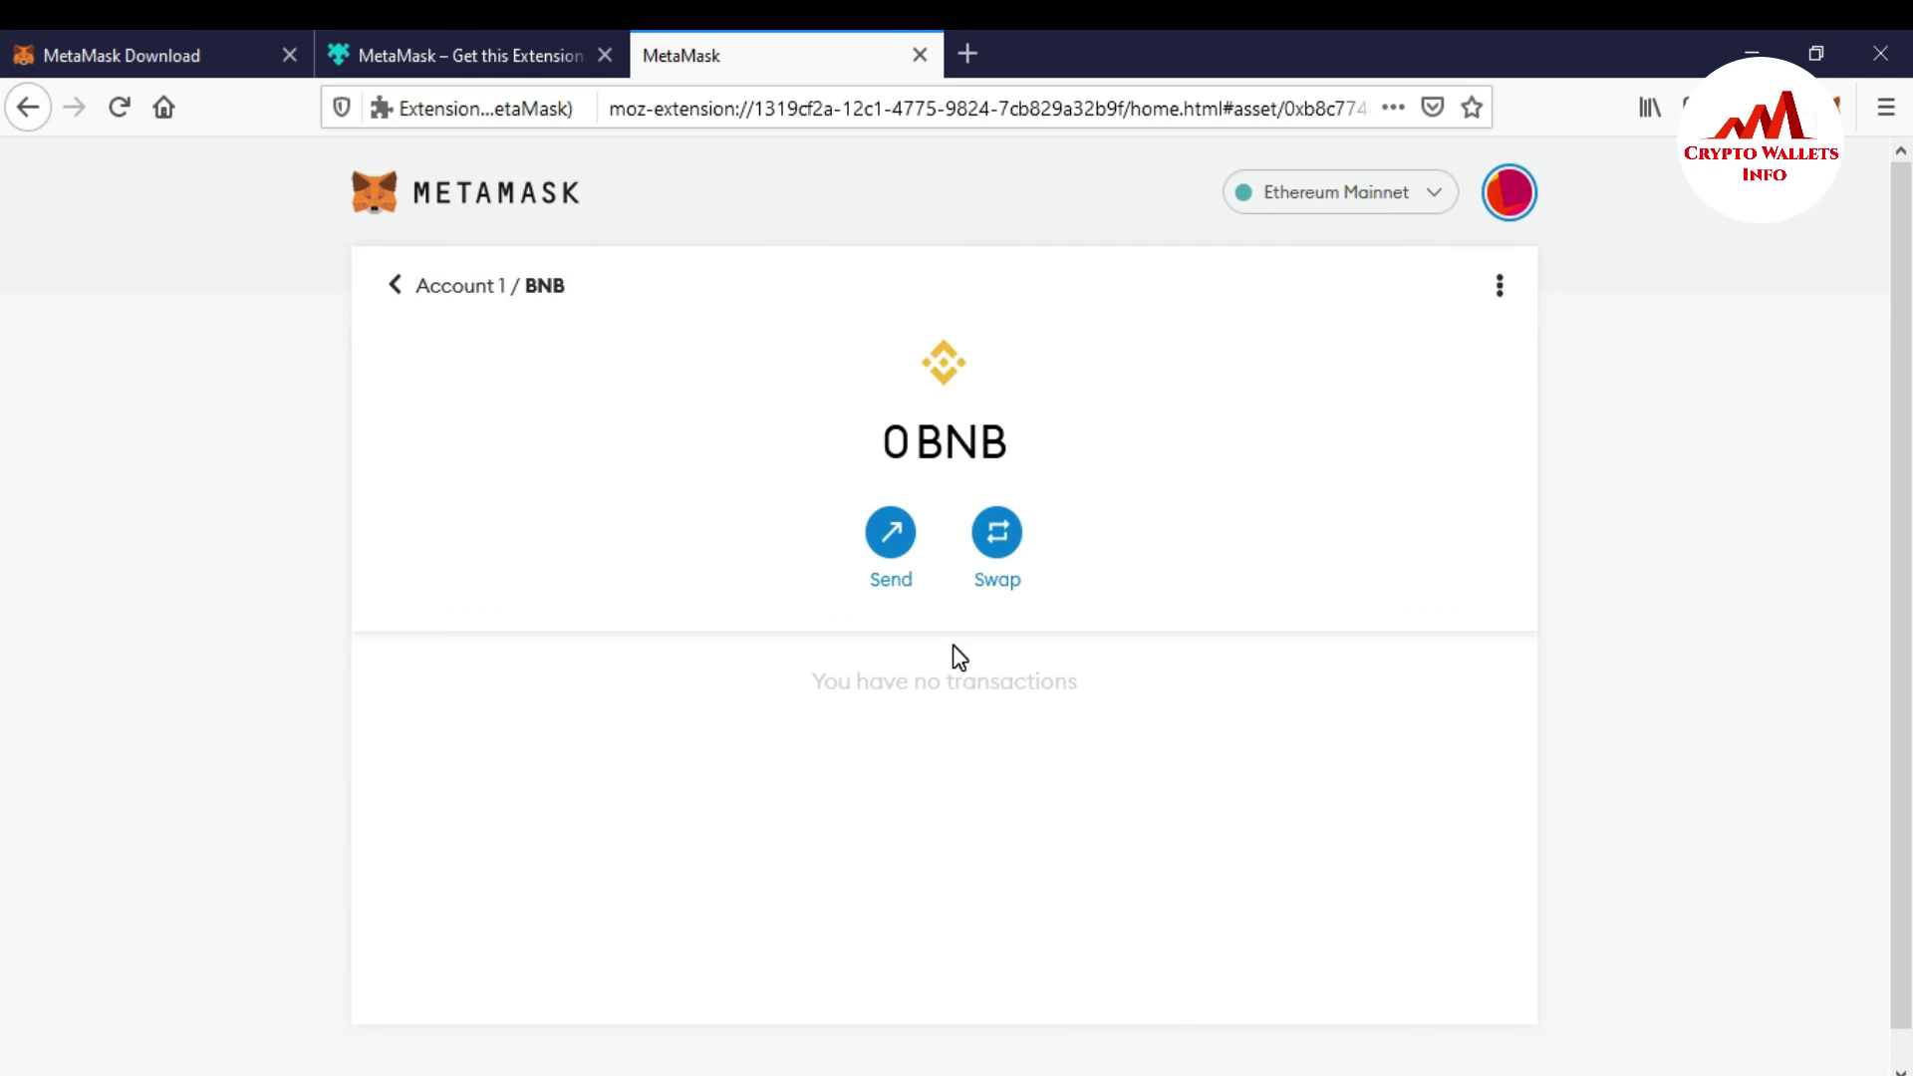
# Return to the Account 1 home and scroll the assets to see 0 ETH and 0 BNB
pyautogui.click(450, 291)
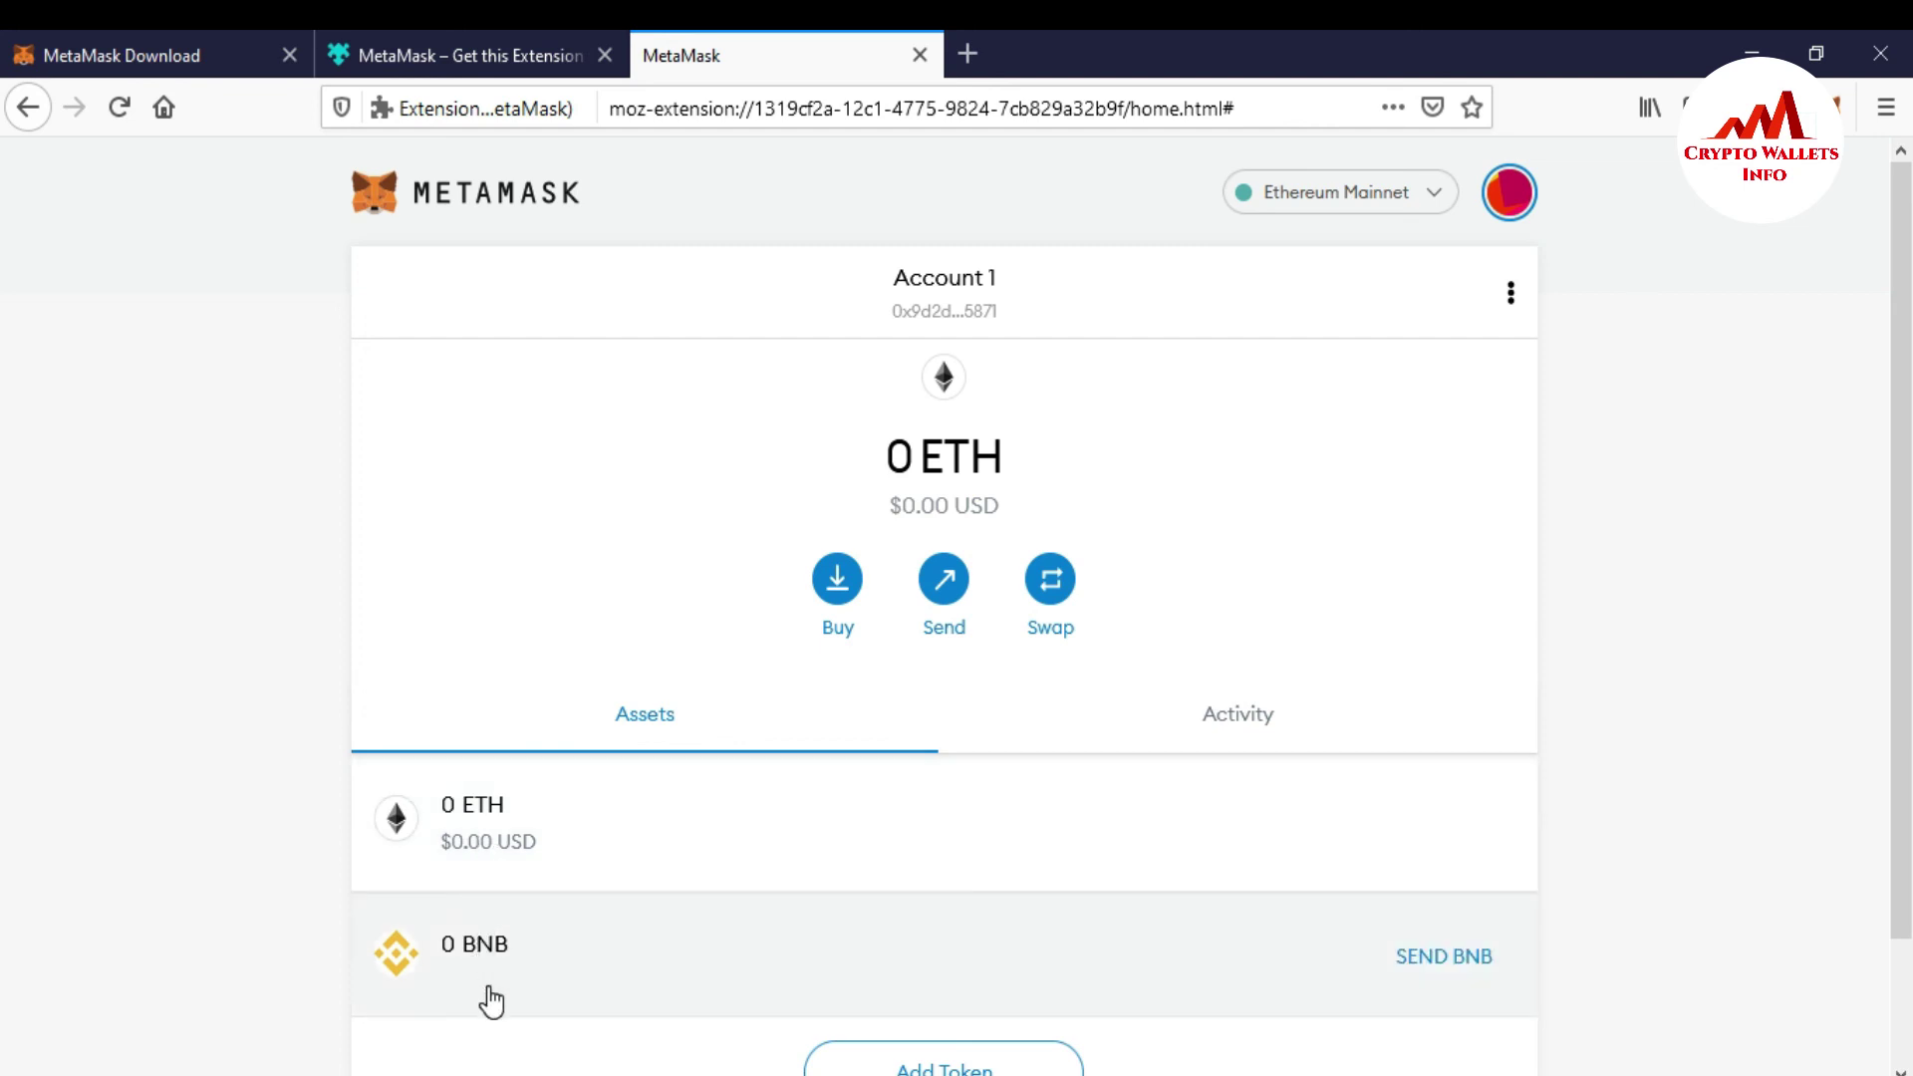
pyautogui.scroll(-2, 1524, 892)
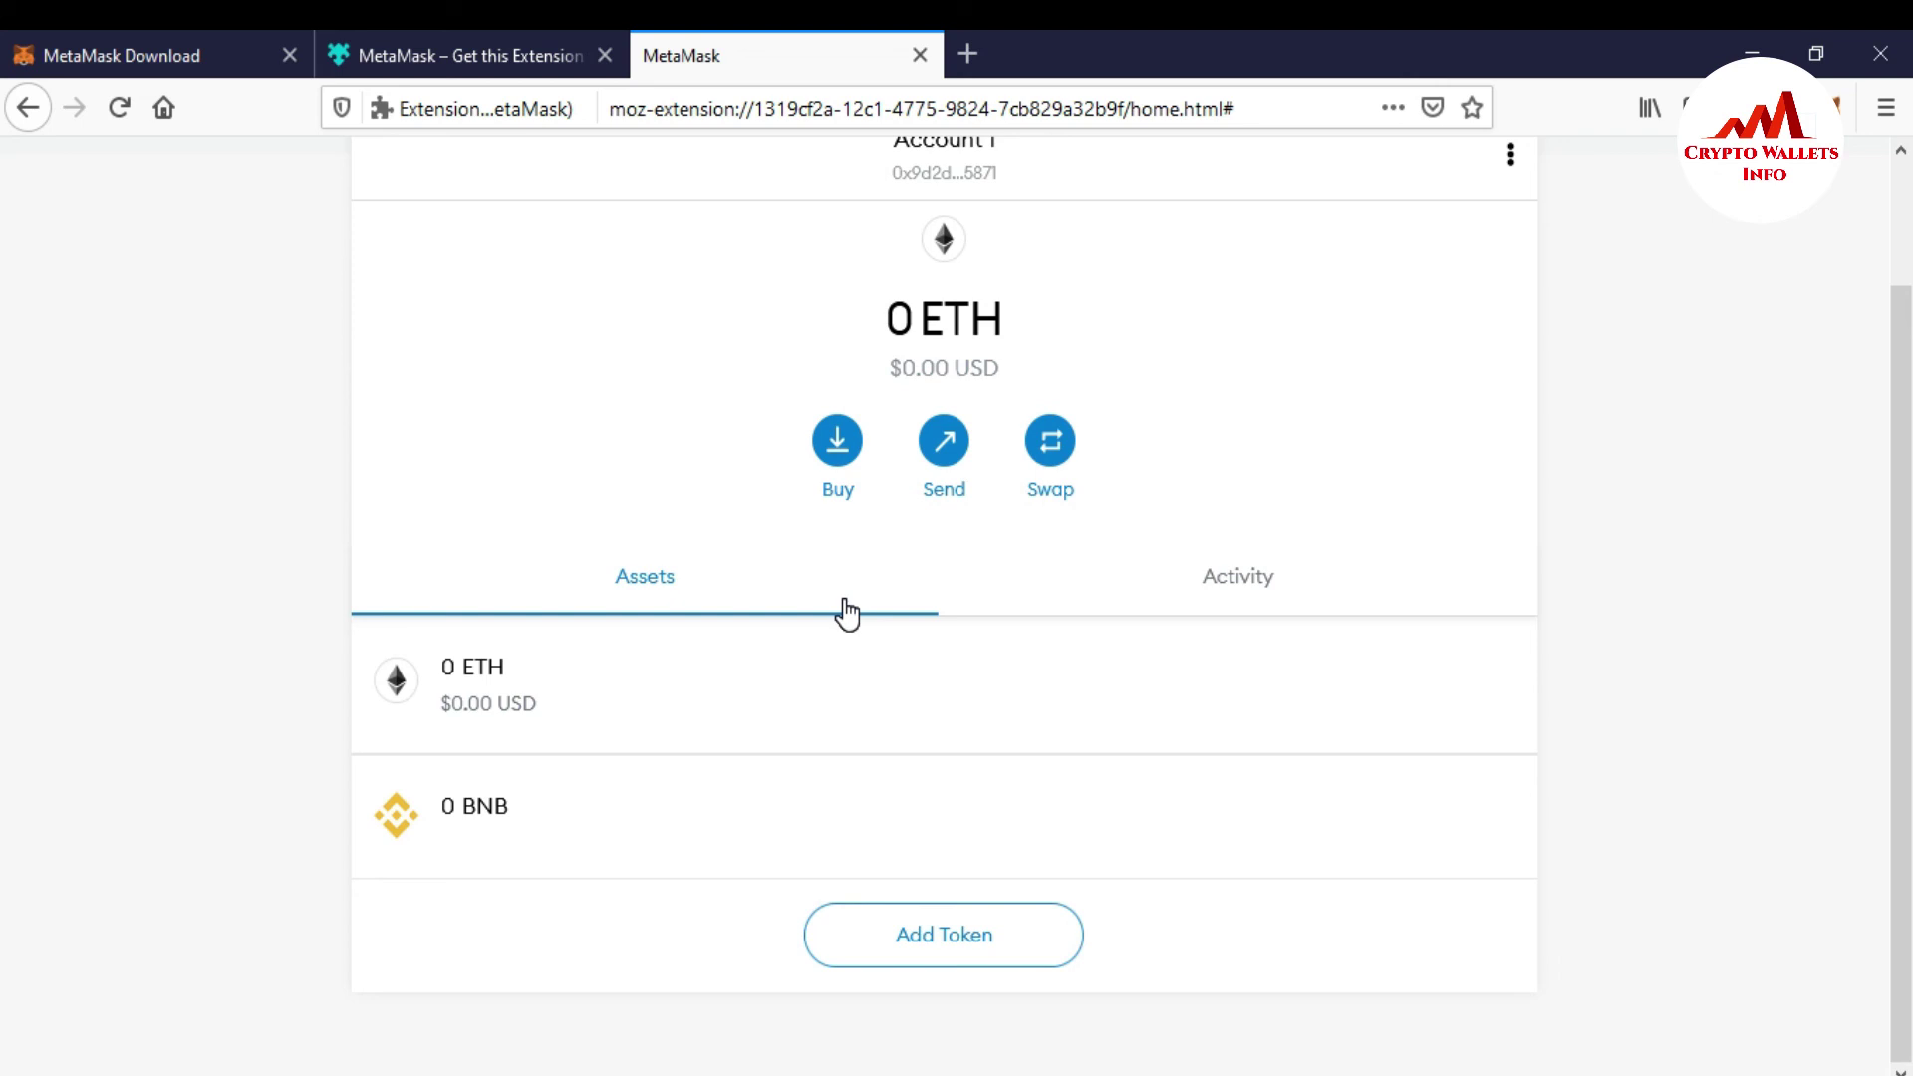
pyautogui.click(2, 646)
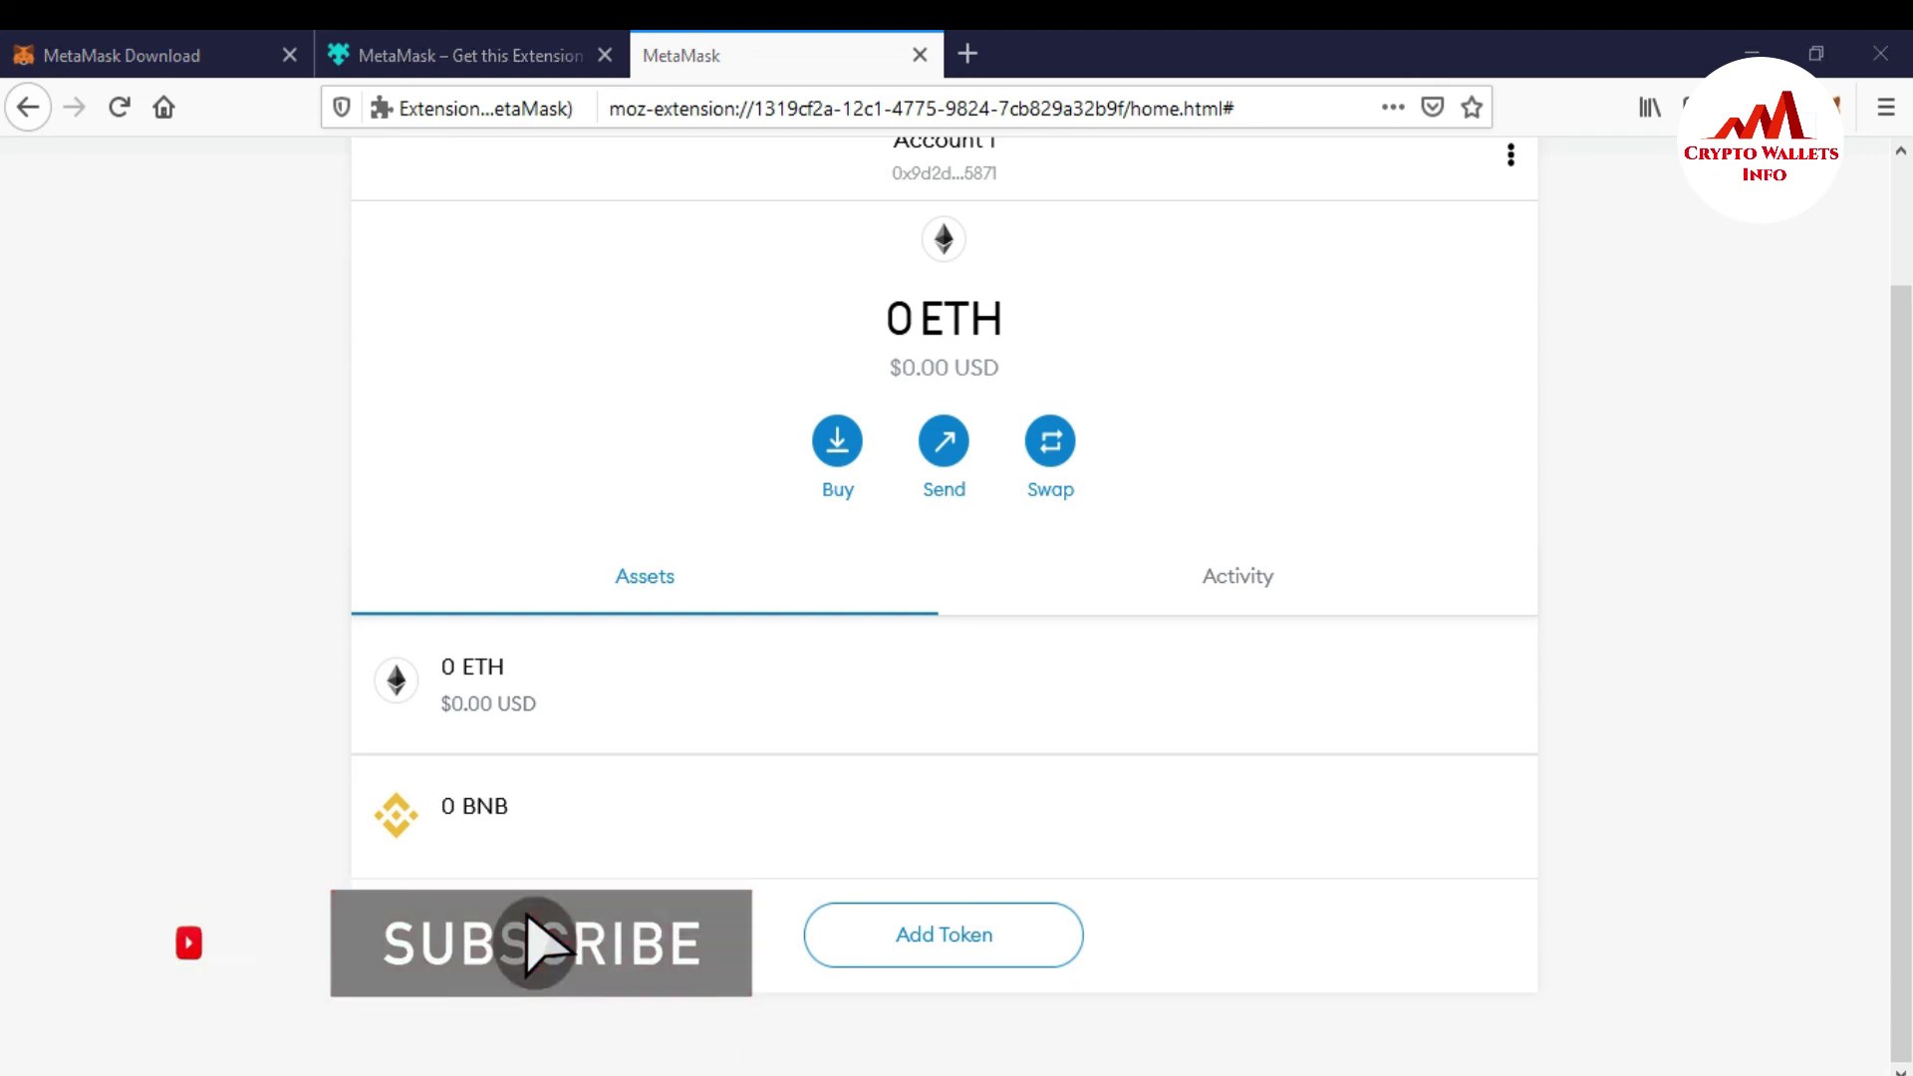
# Switch to the Opera window and show the cryptowalletsinfo.com site tab
pyautogui.click(982, 971)
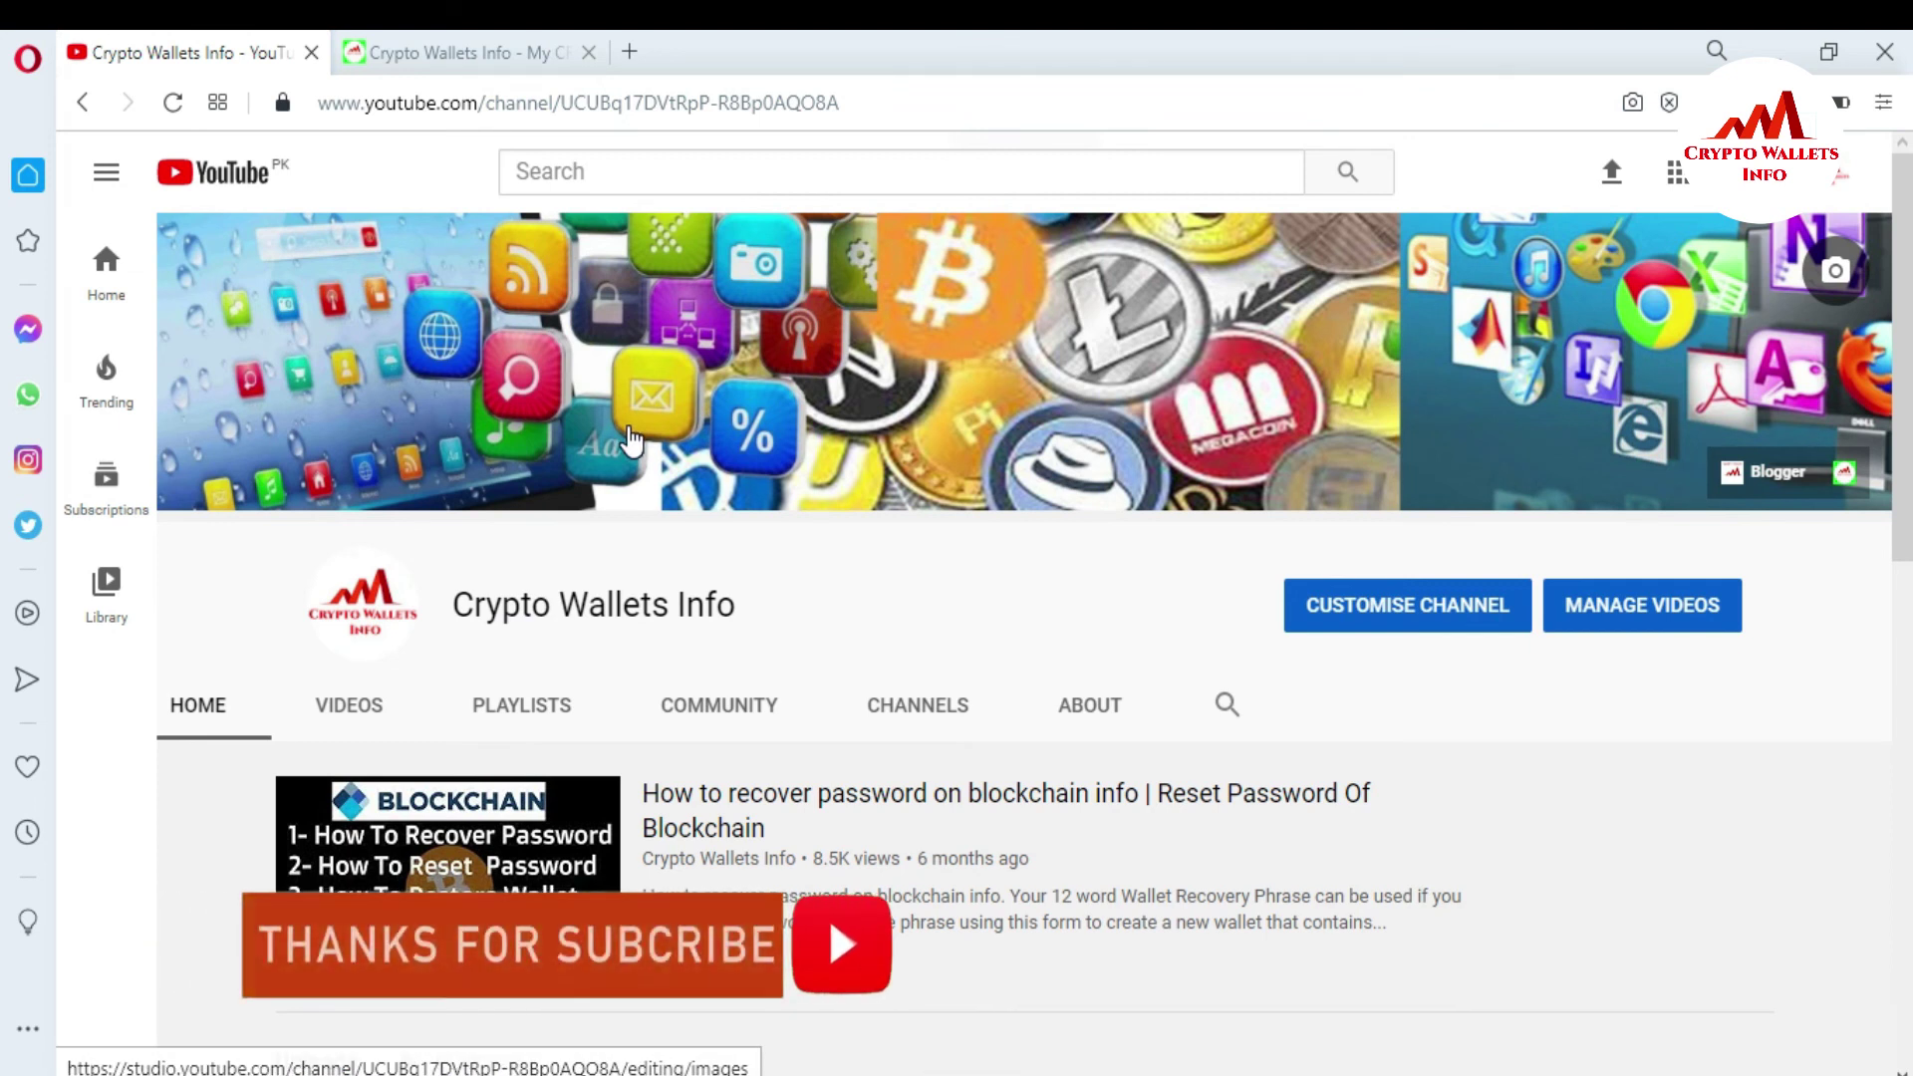
pyautogui.click(504, 33)
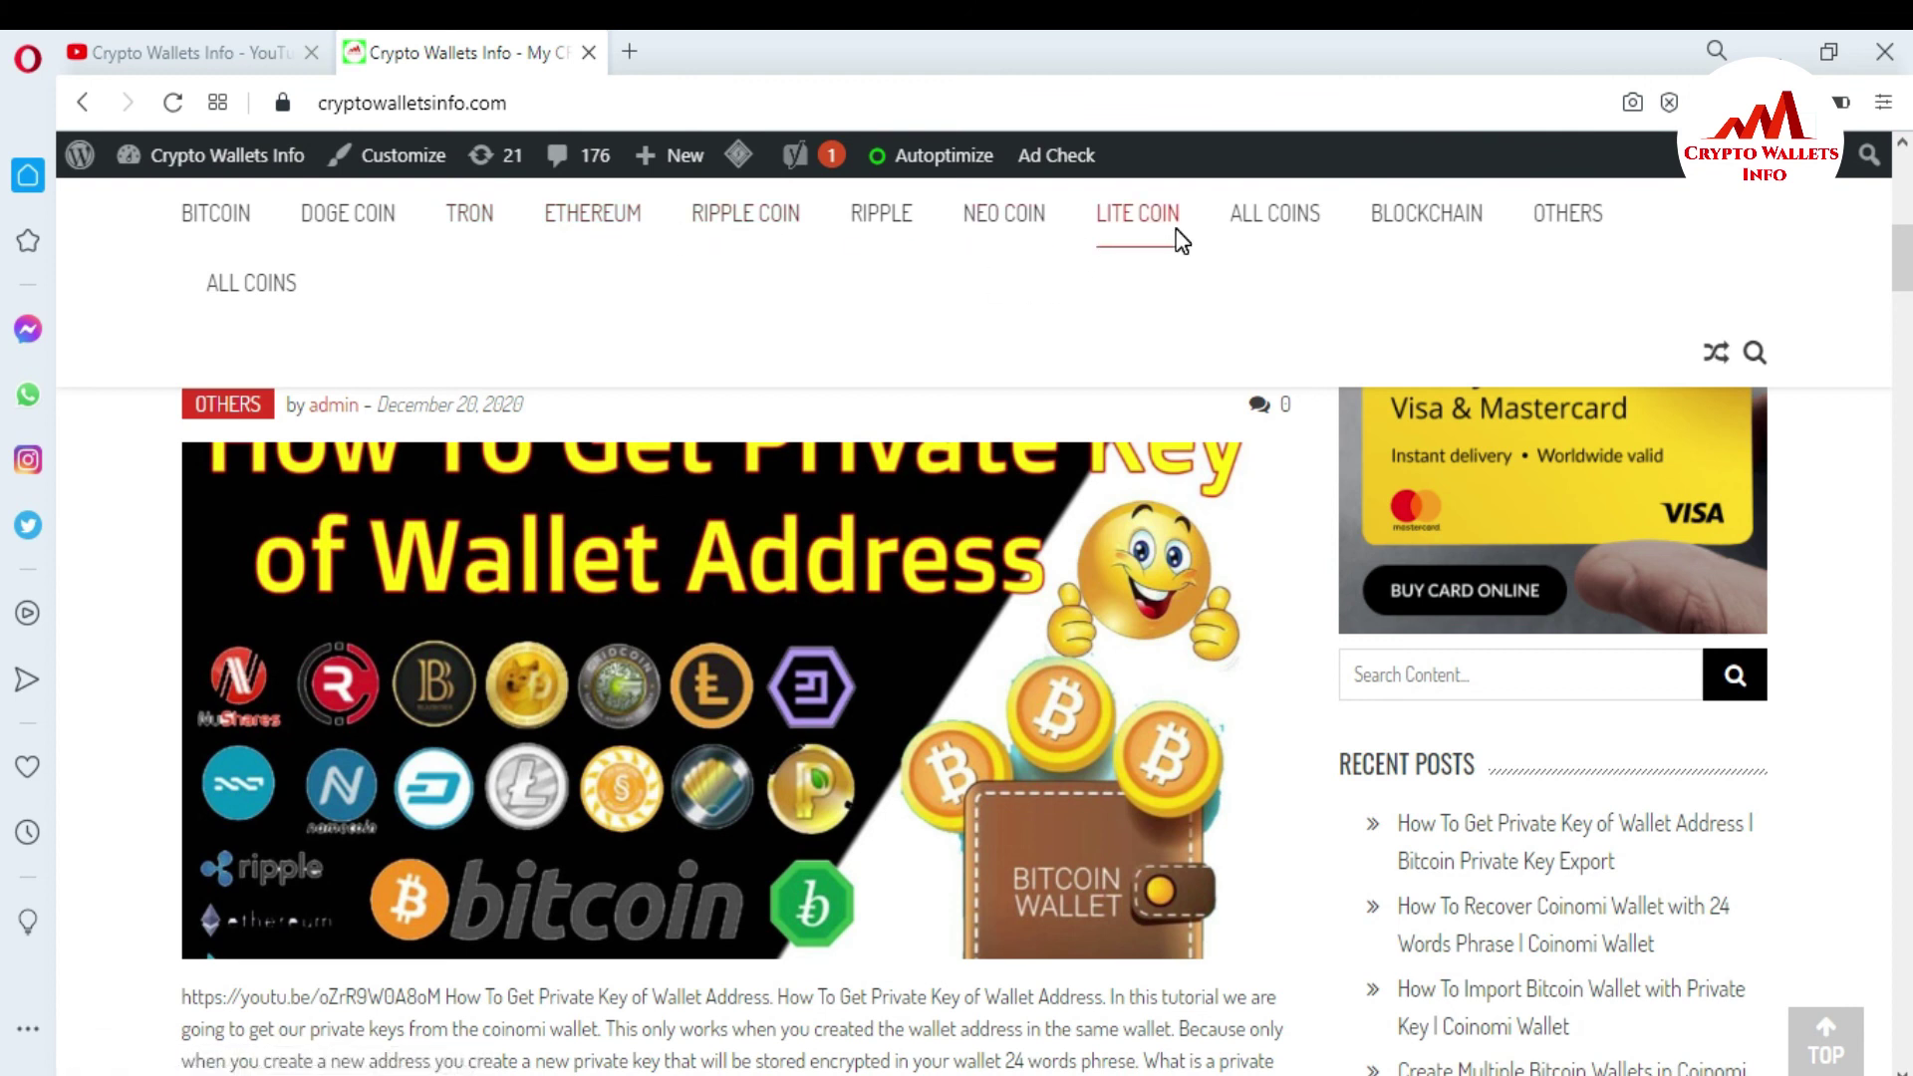
# Choose BINANCE from the site's ALL COINS menu
pyautogui.moveTo(1274, 236)
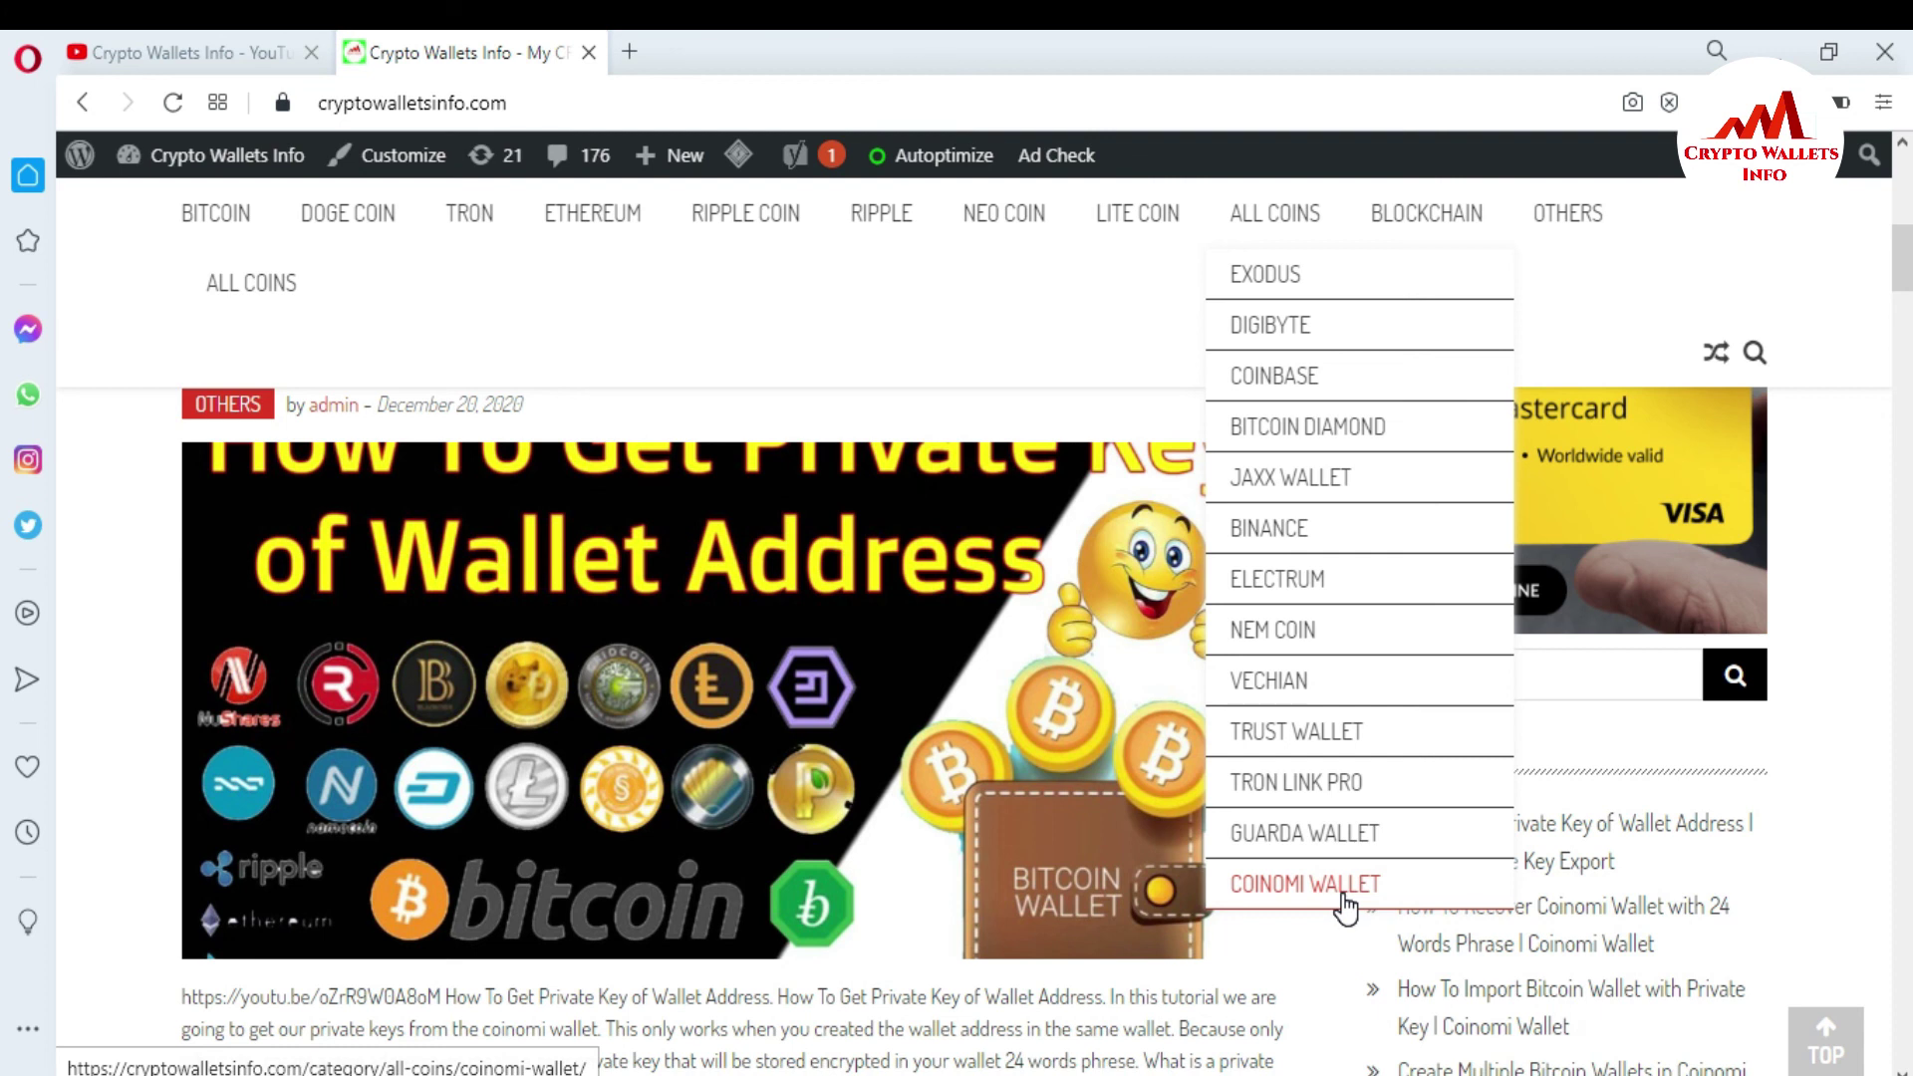
pyautogui.click(1295, 533)
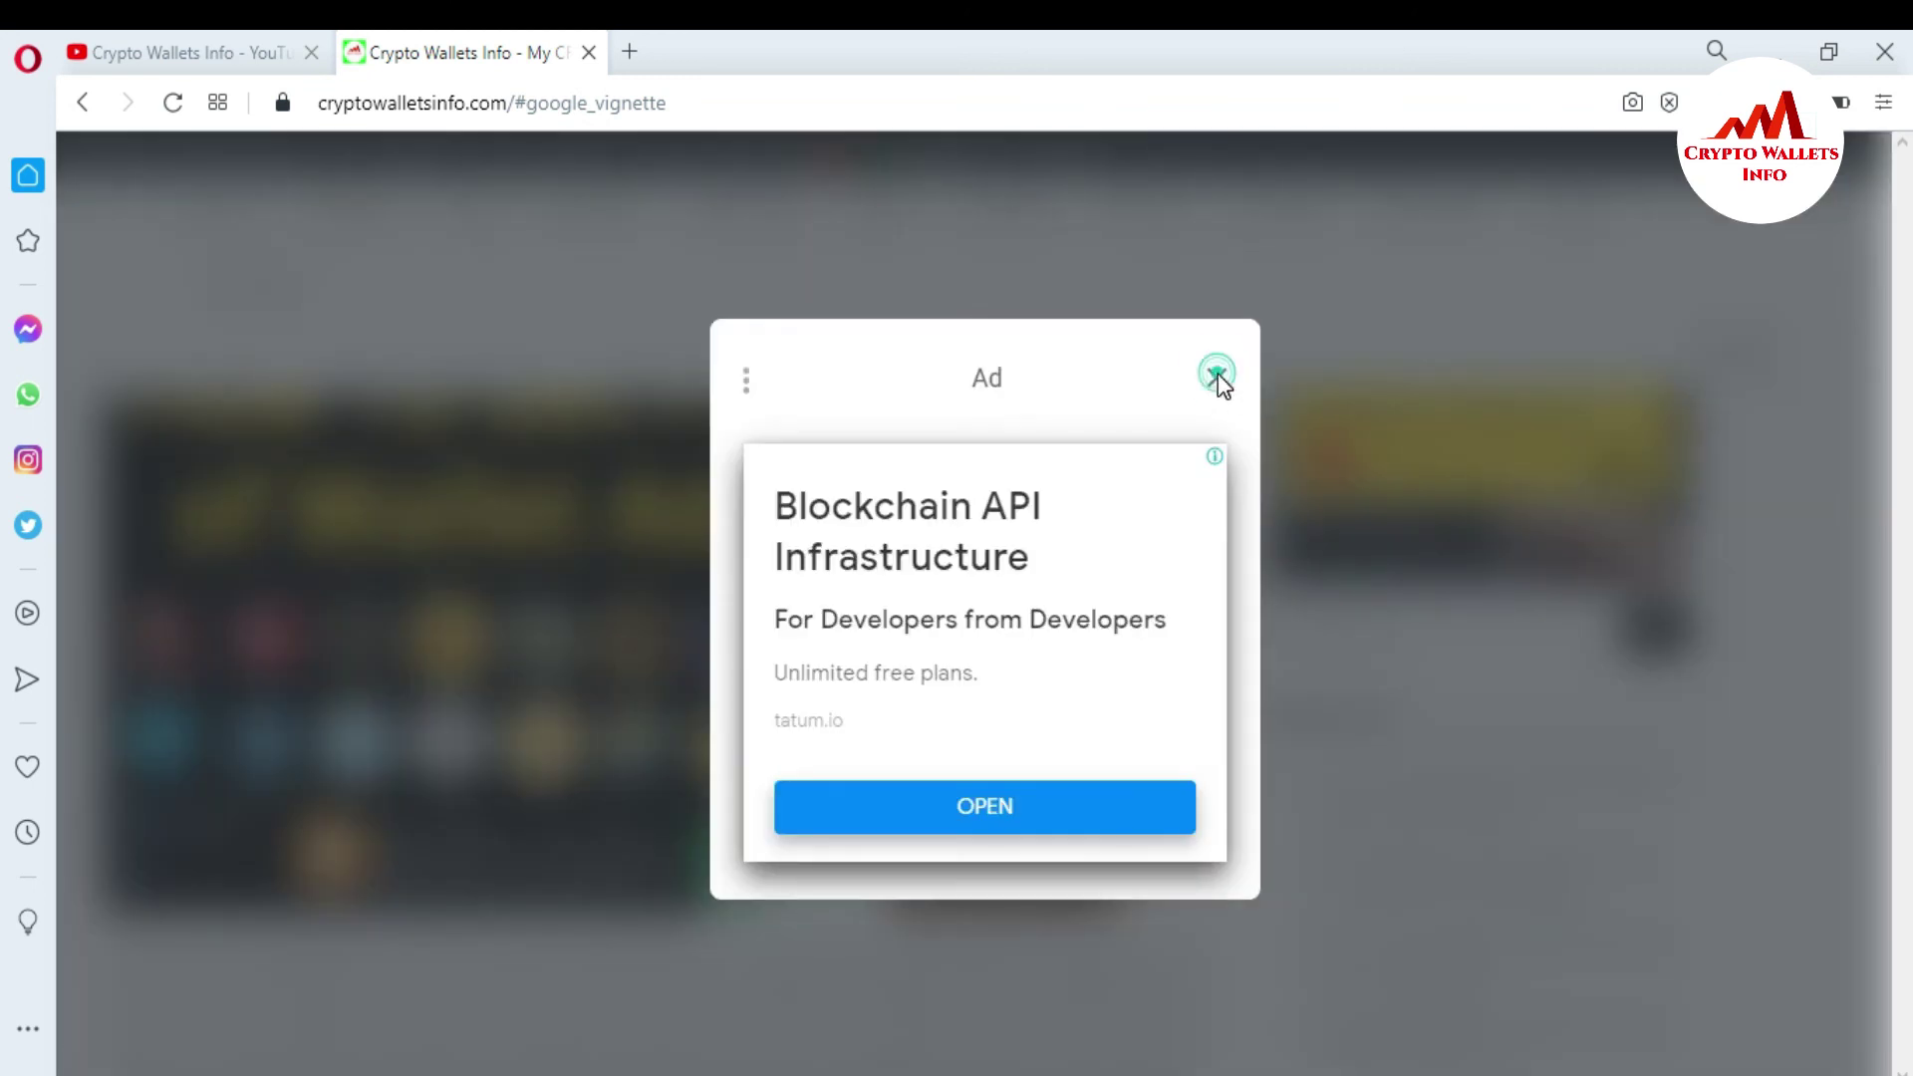
# Close the full-page ad and scroll down to the Transfer Fund From Binance Exchange post
pyautogui.click(1218, 373)
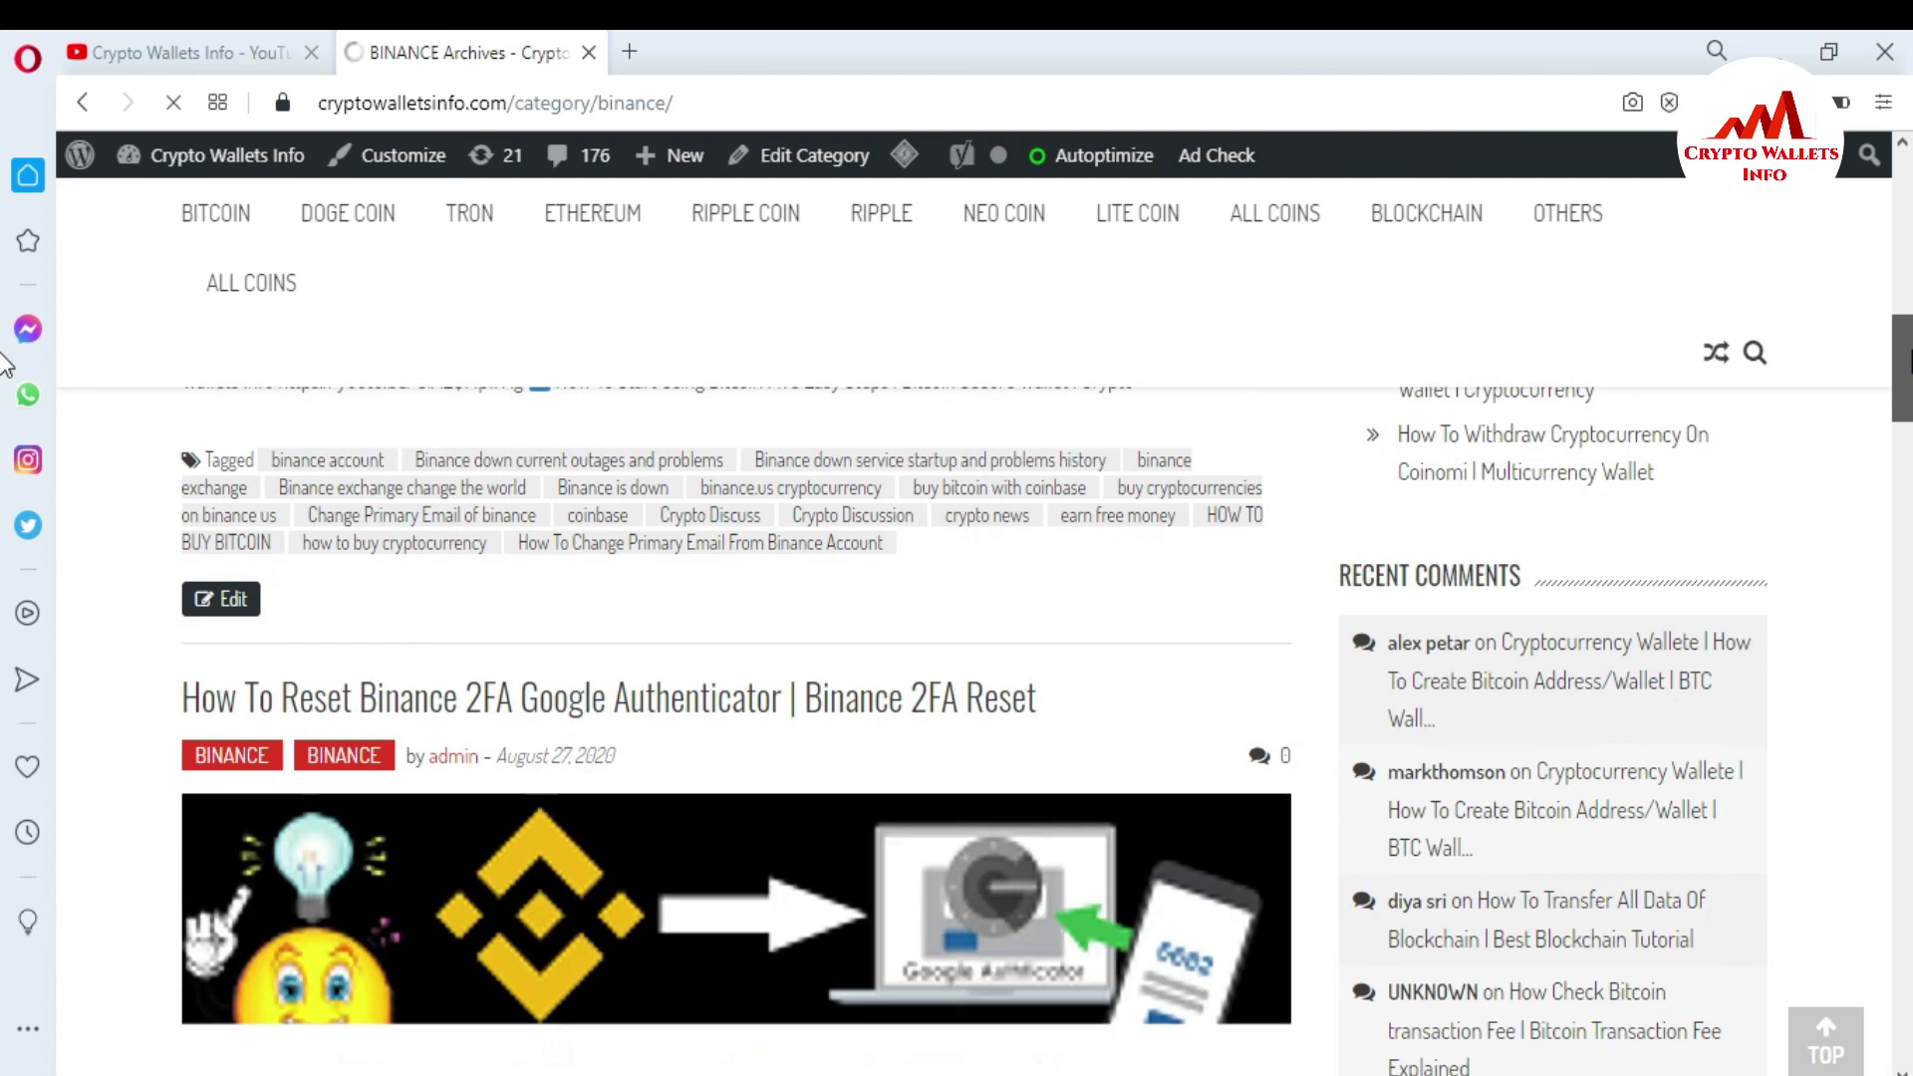
pyautogui.moveTo(1903, 368); pyautogui.dragTo(1907, 716)
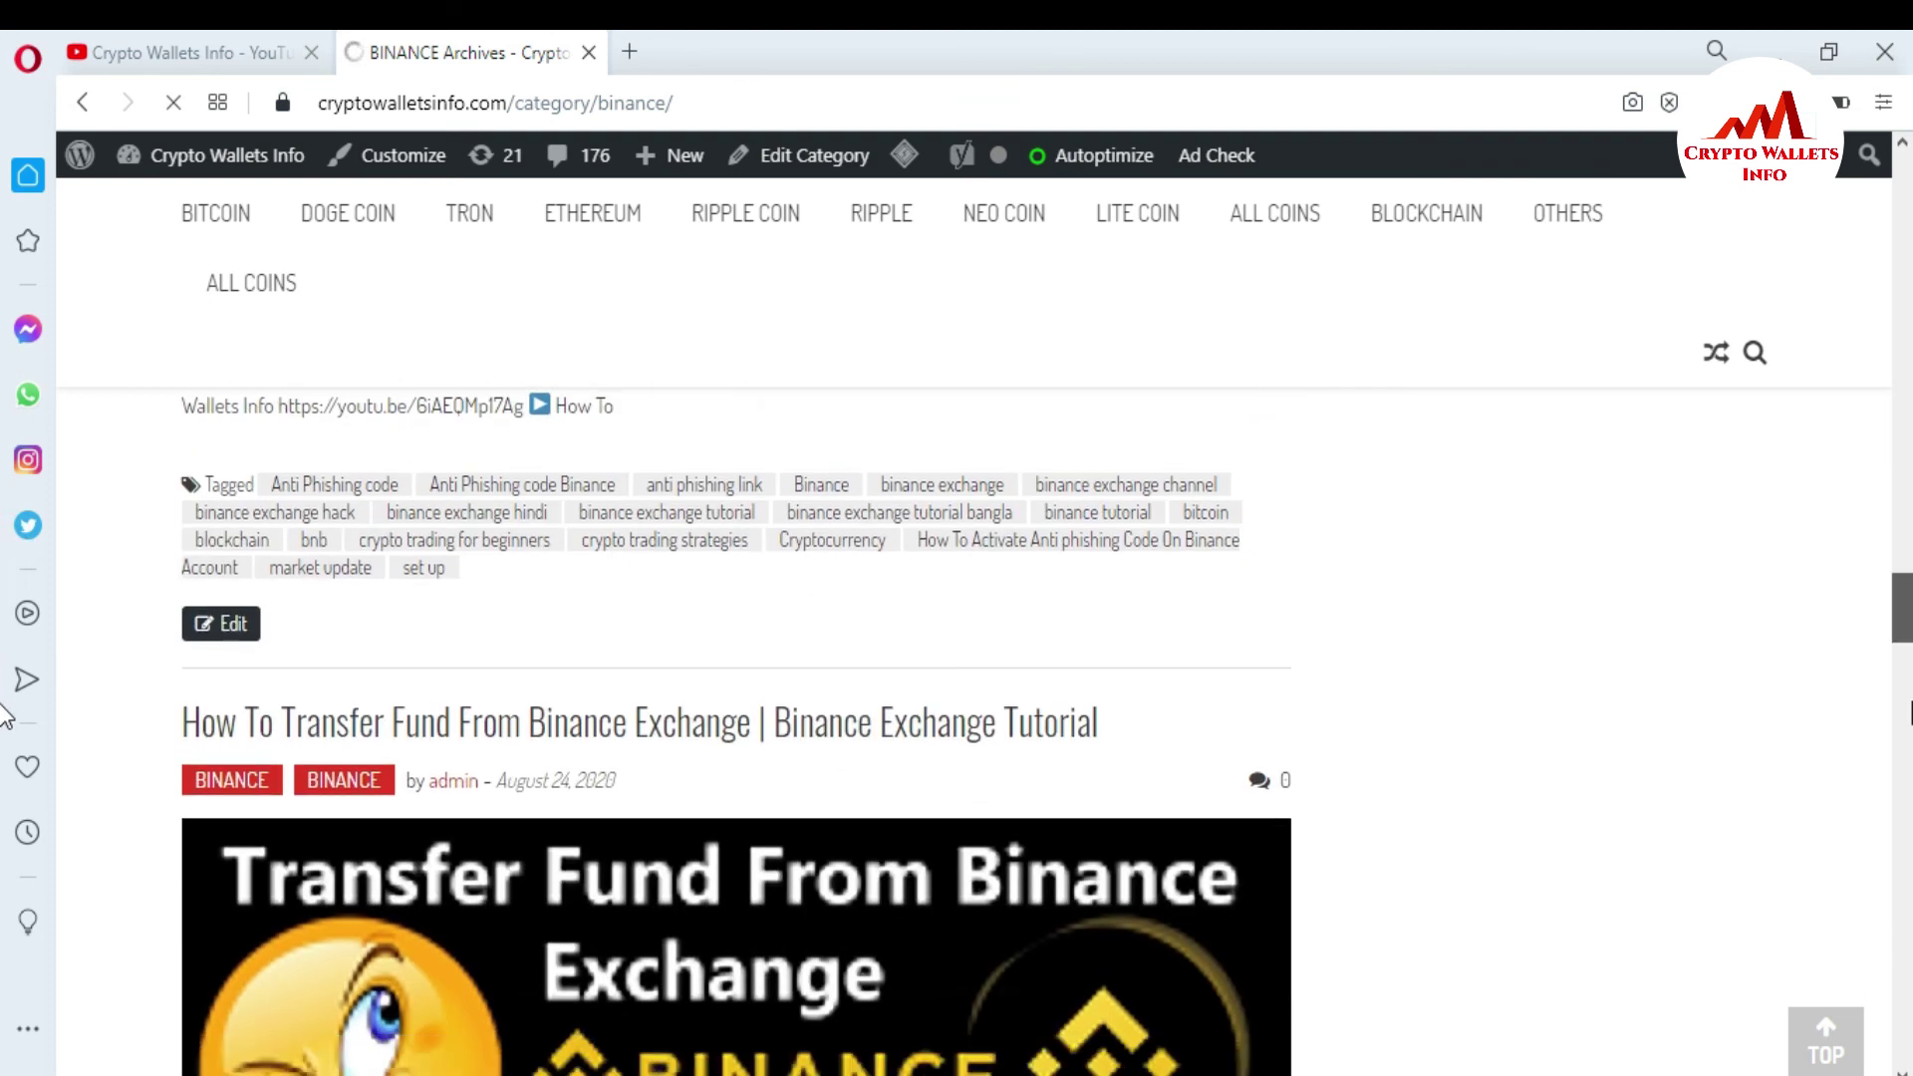
pyautogui.moveTo(1908, 715); pyautogui.dragTo(1907, 754)
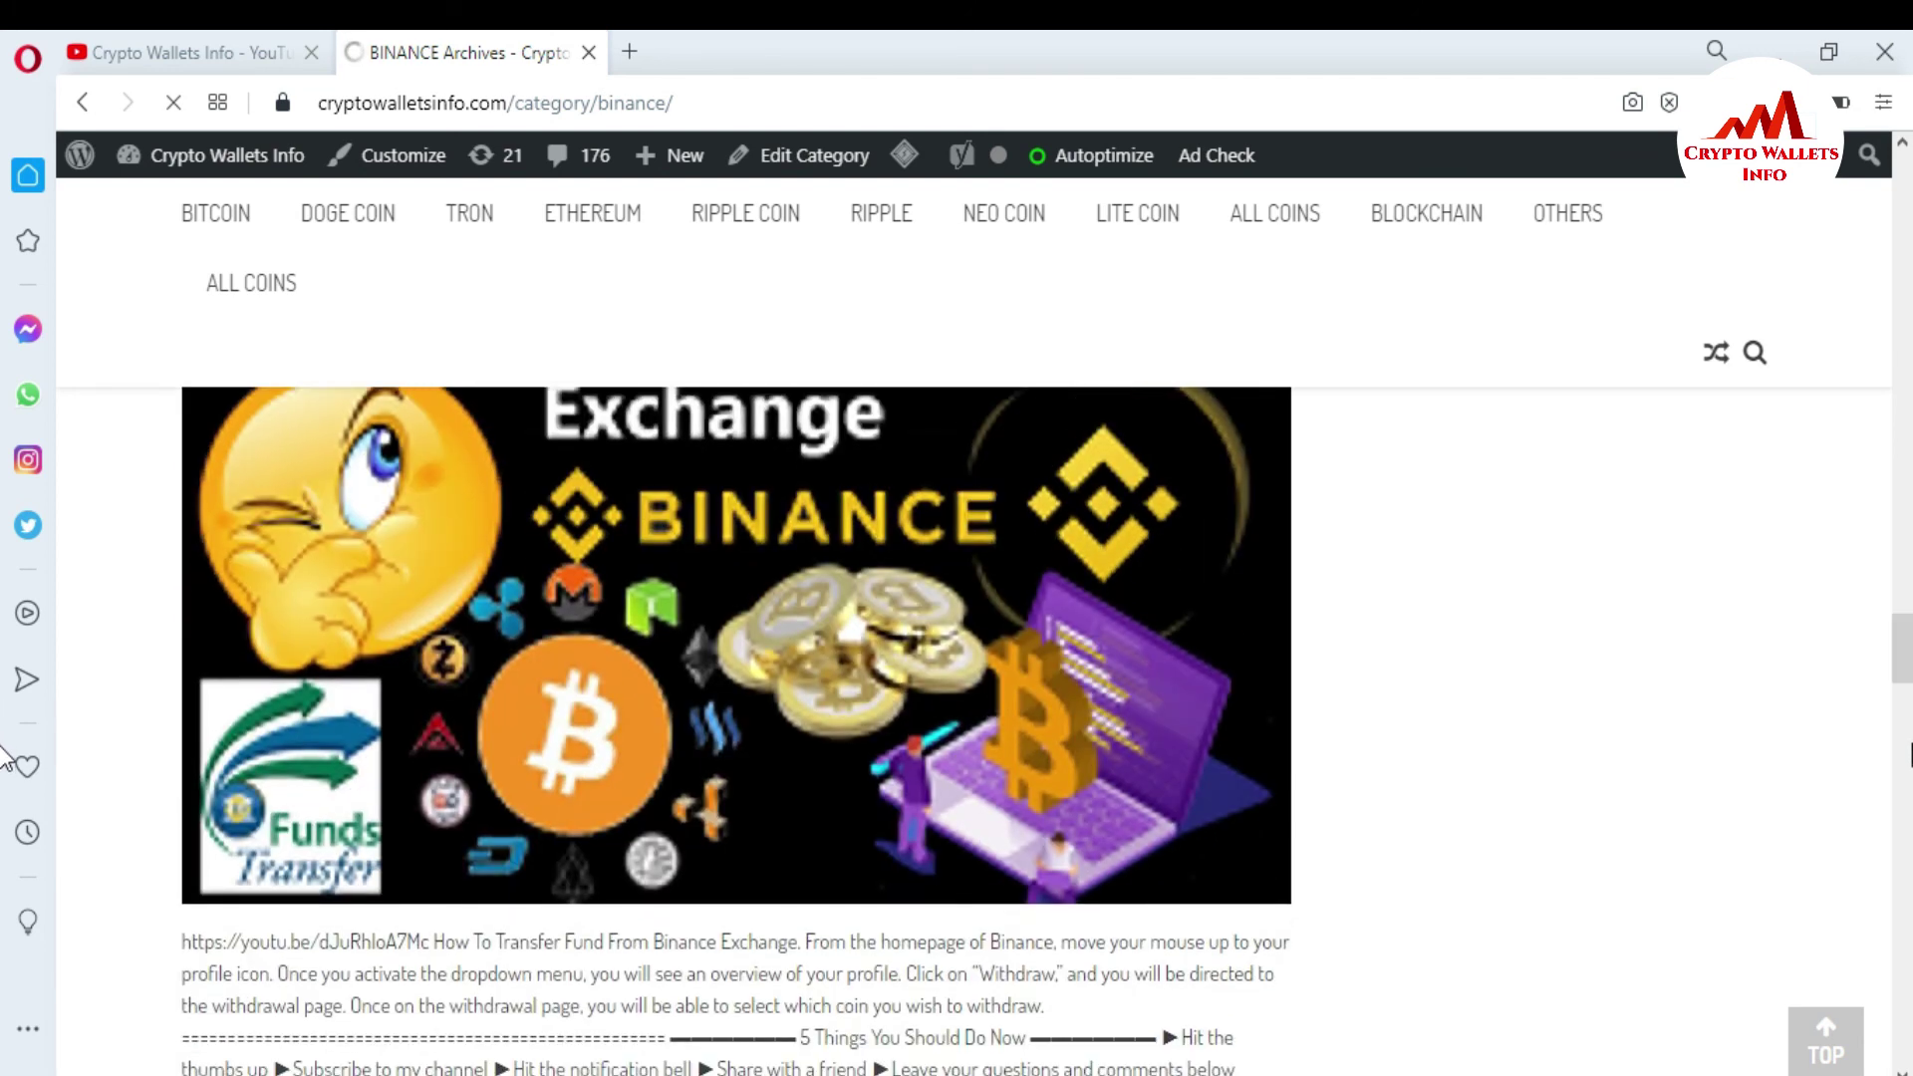